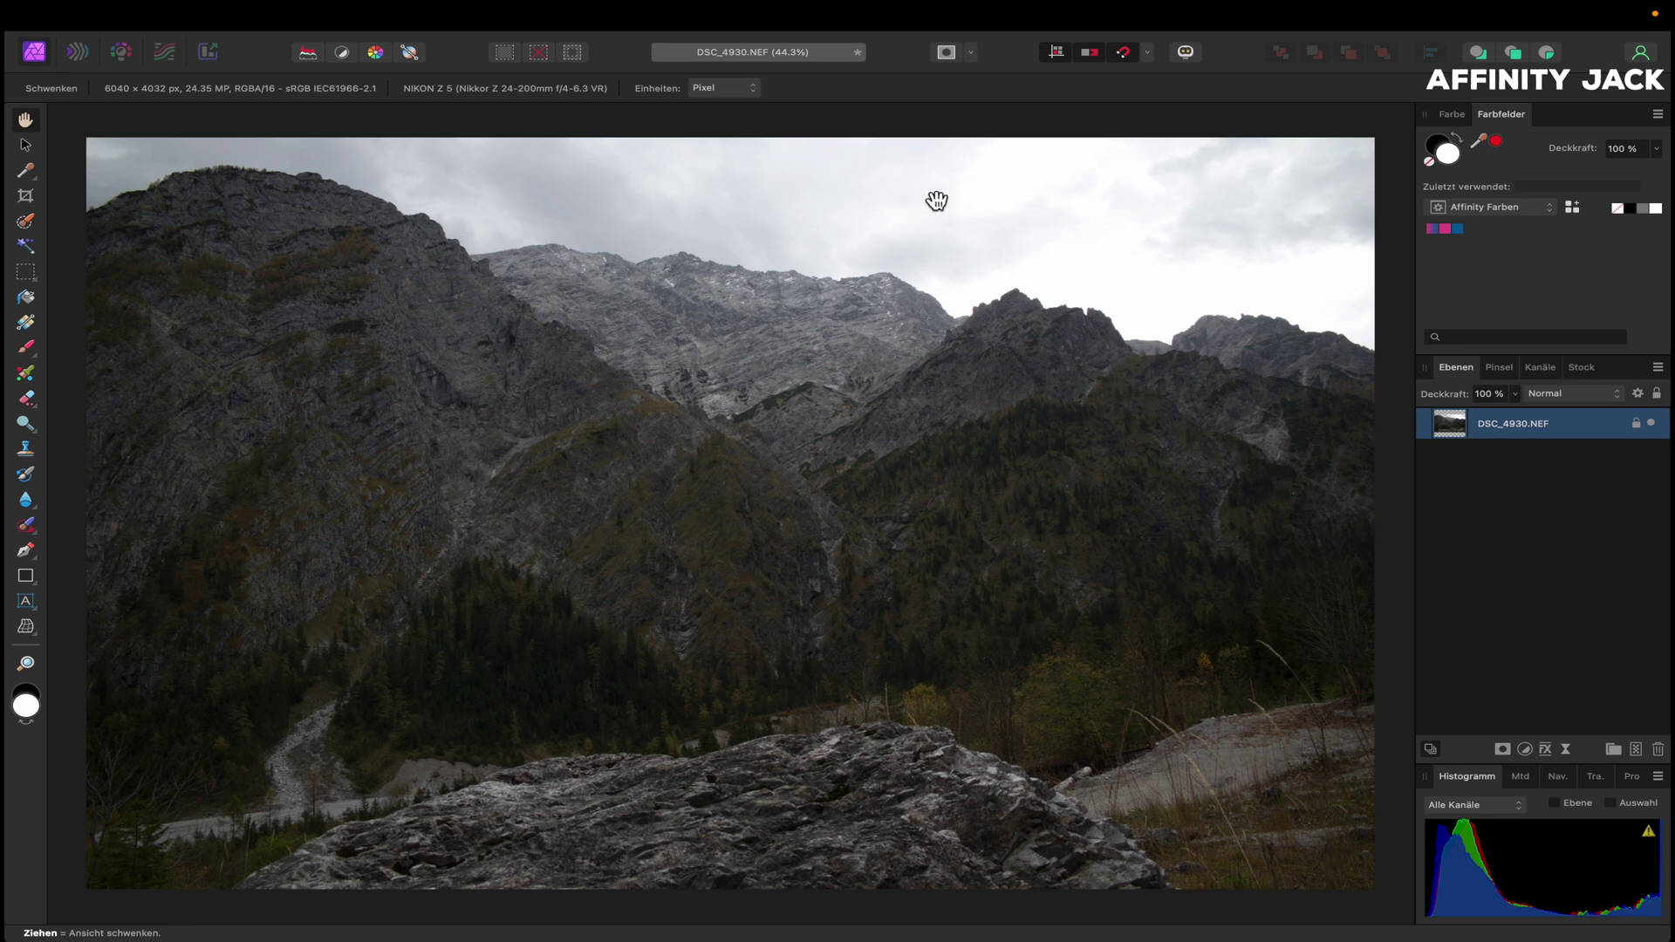
- Add a Schatten / Lichter live filter with Lichterstärke at -100% to darken the sky
click(1569, 750)
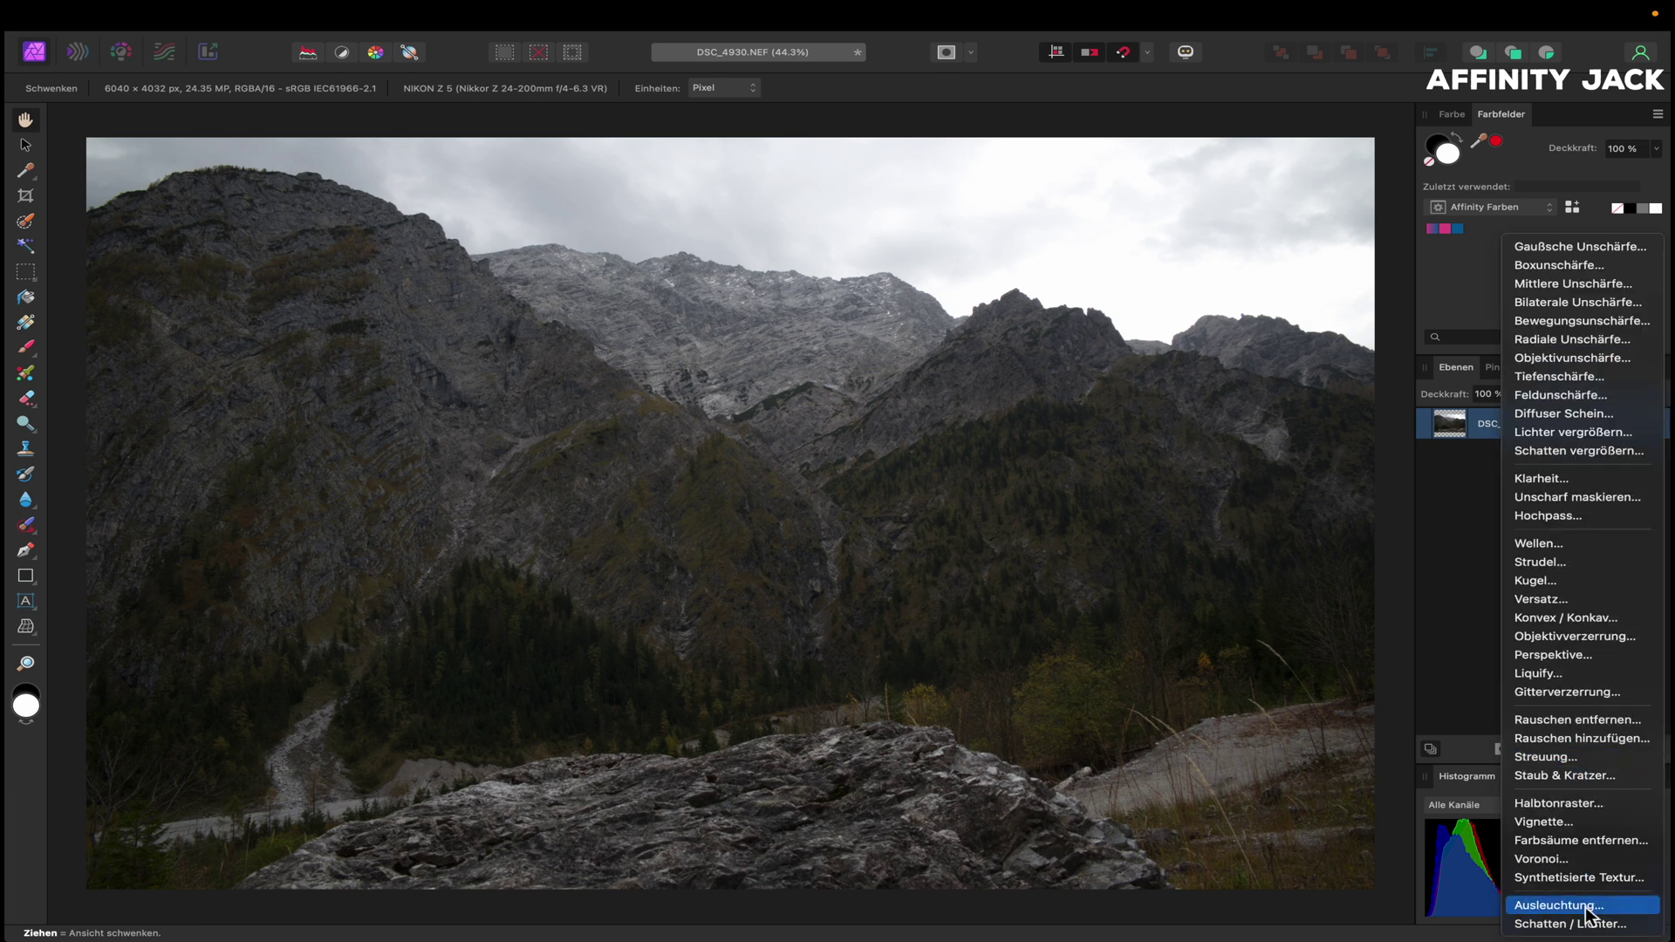
click(1587, 925)
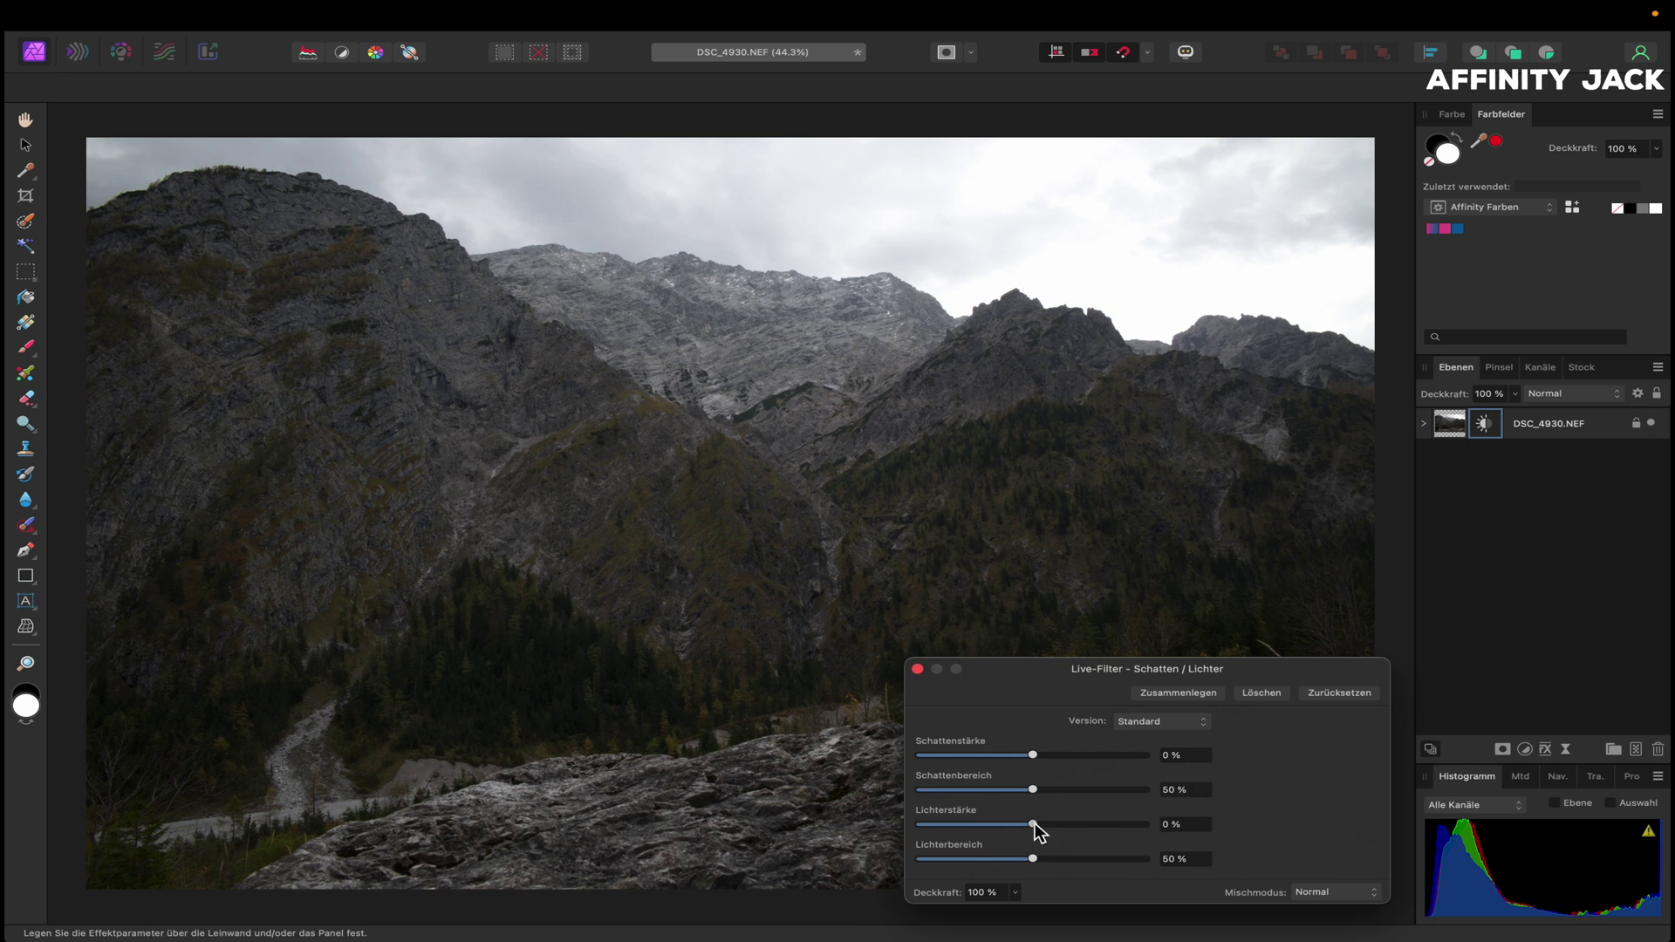
drag(1037, 824, 891, 825)
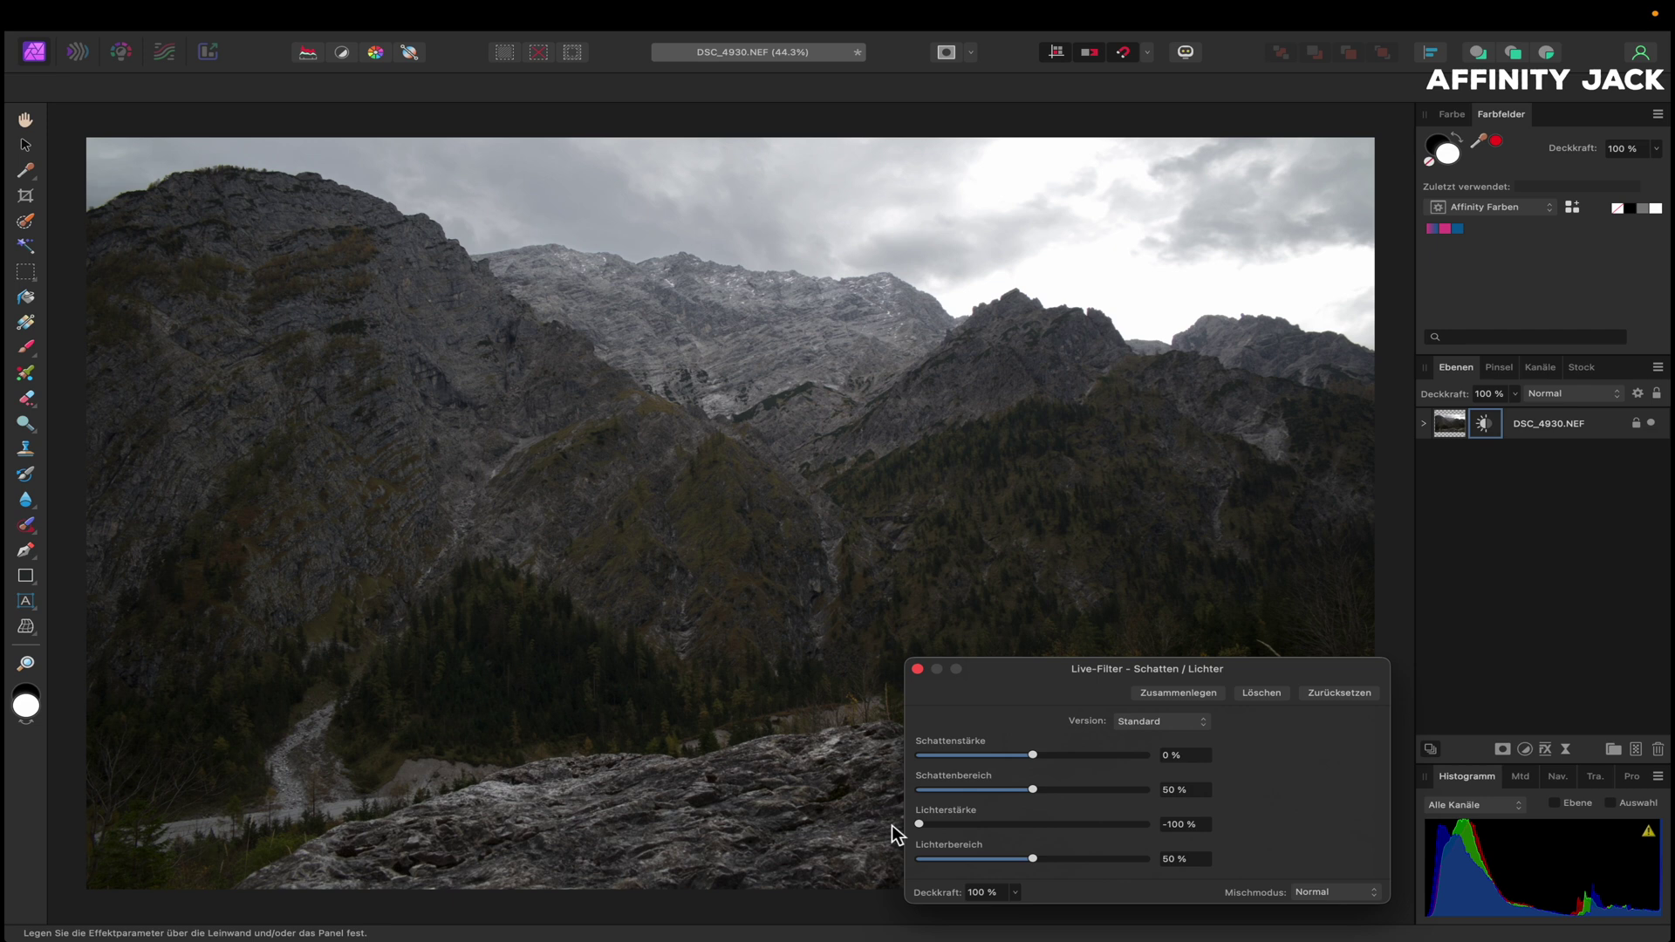
click(917, 669)
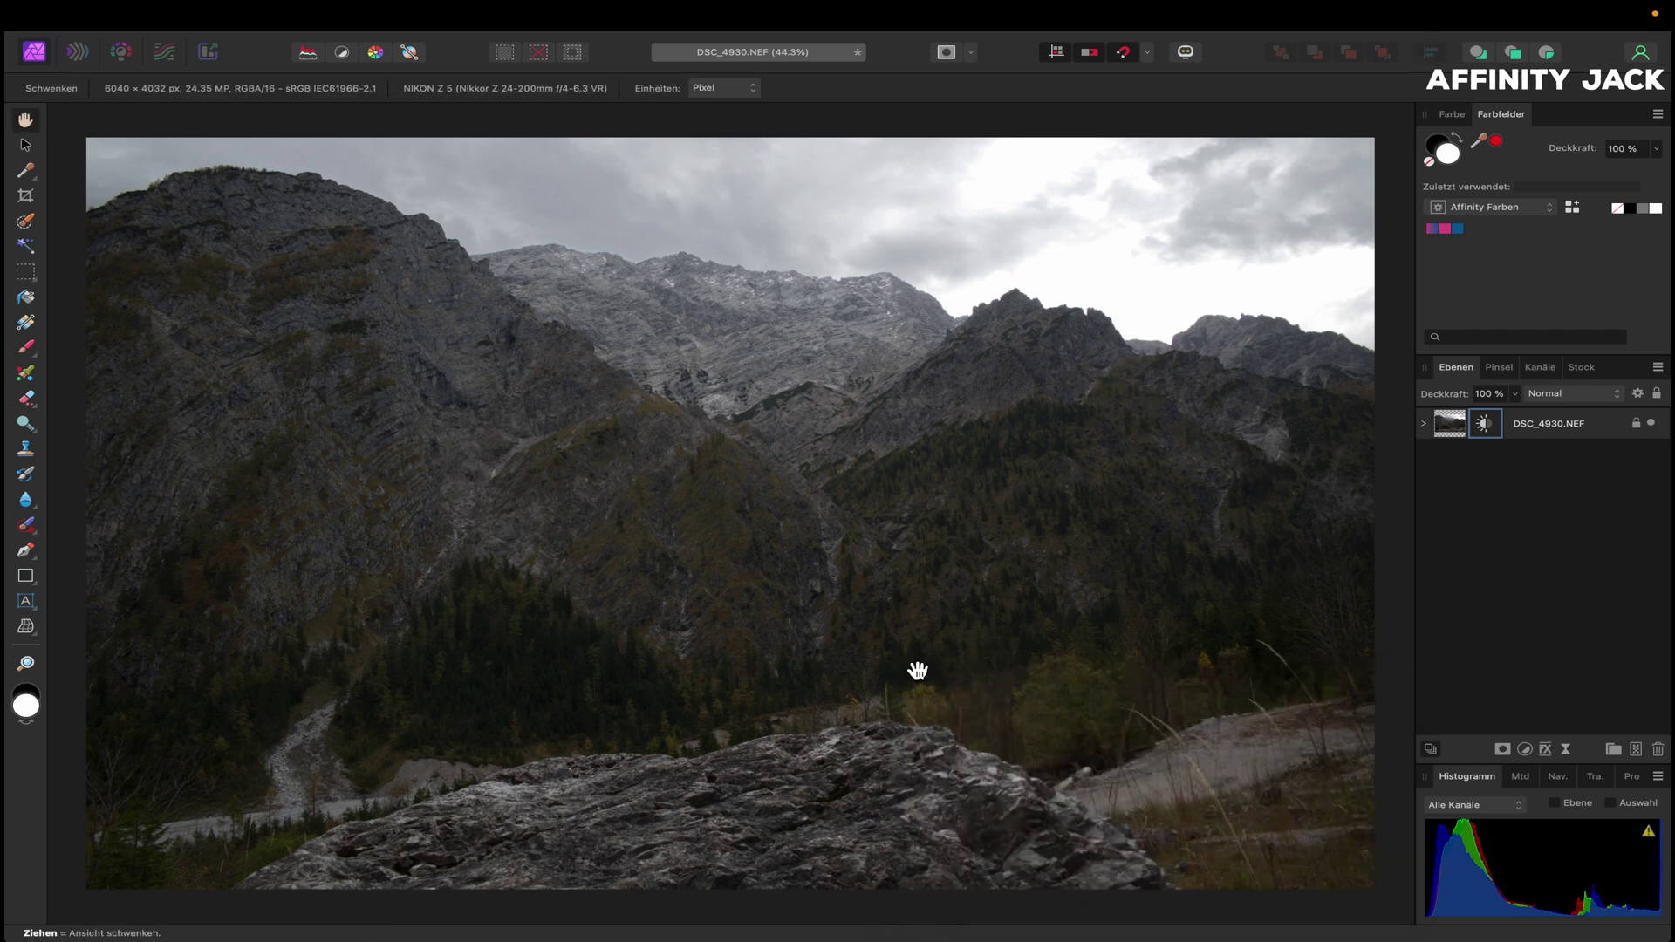
click(1425, 425)
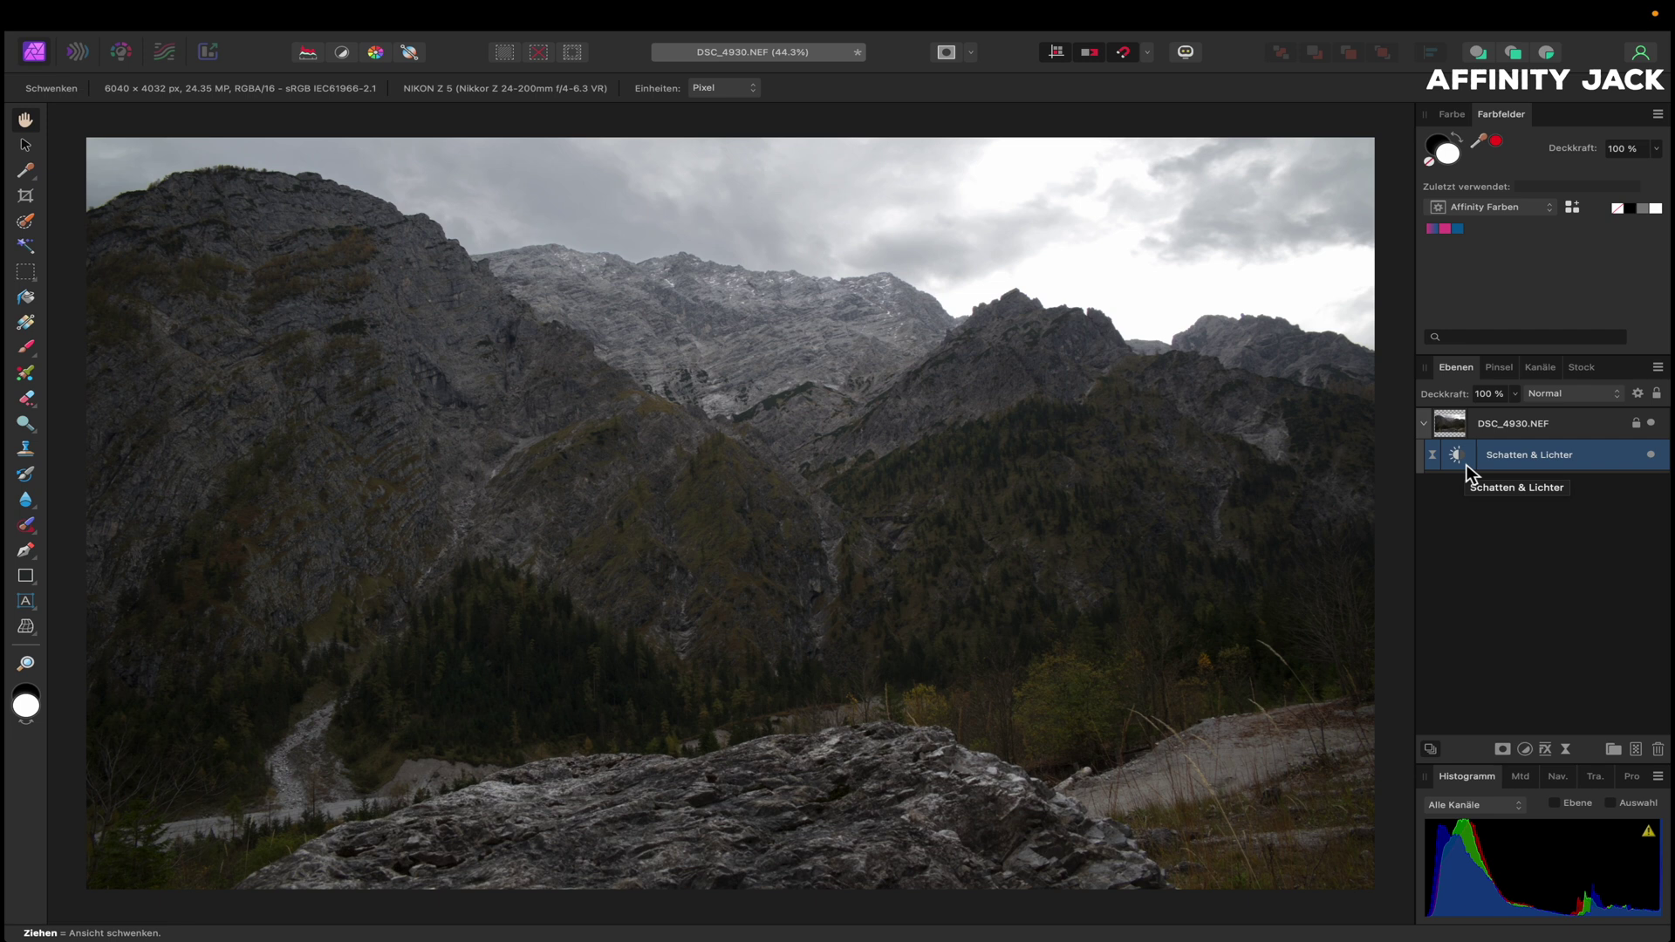
- Duplicate the Schatten / Lichter filter, toggle both filters to compare, then reselect the photo layer
key(ctrl+j)
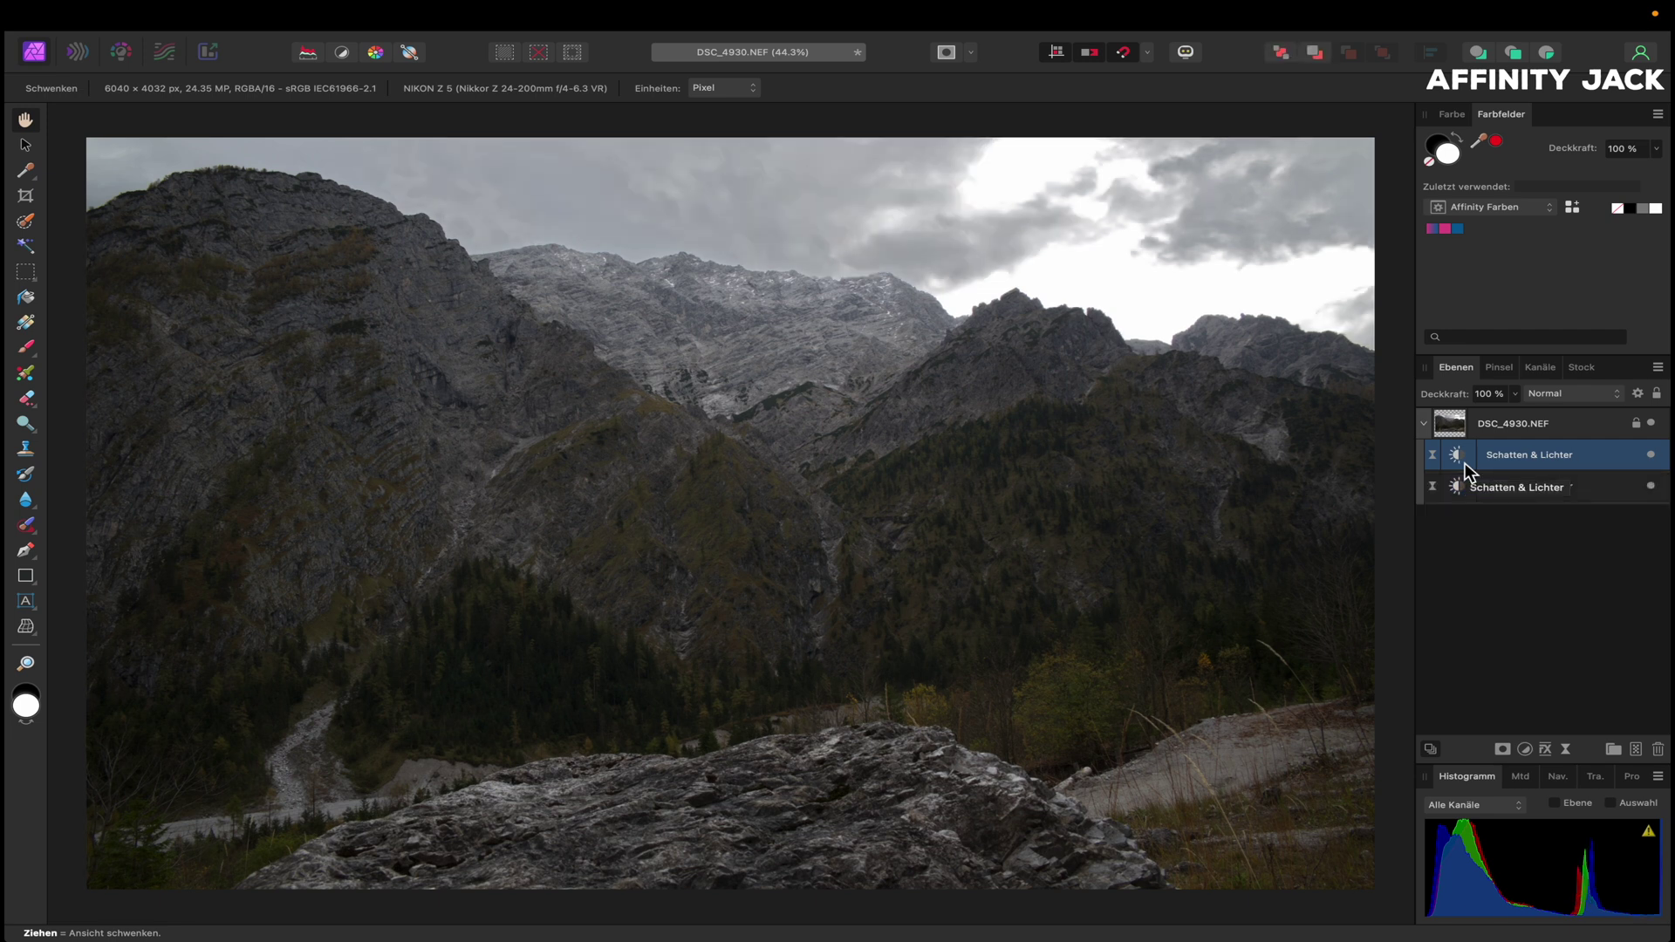
click(1654, 456)
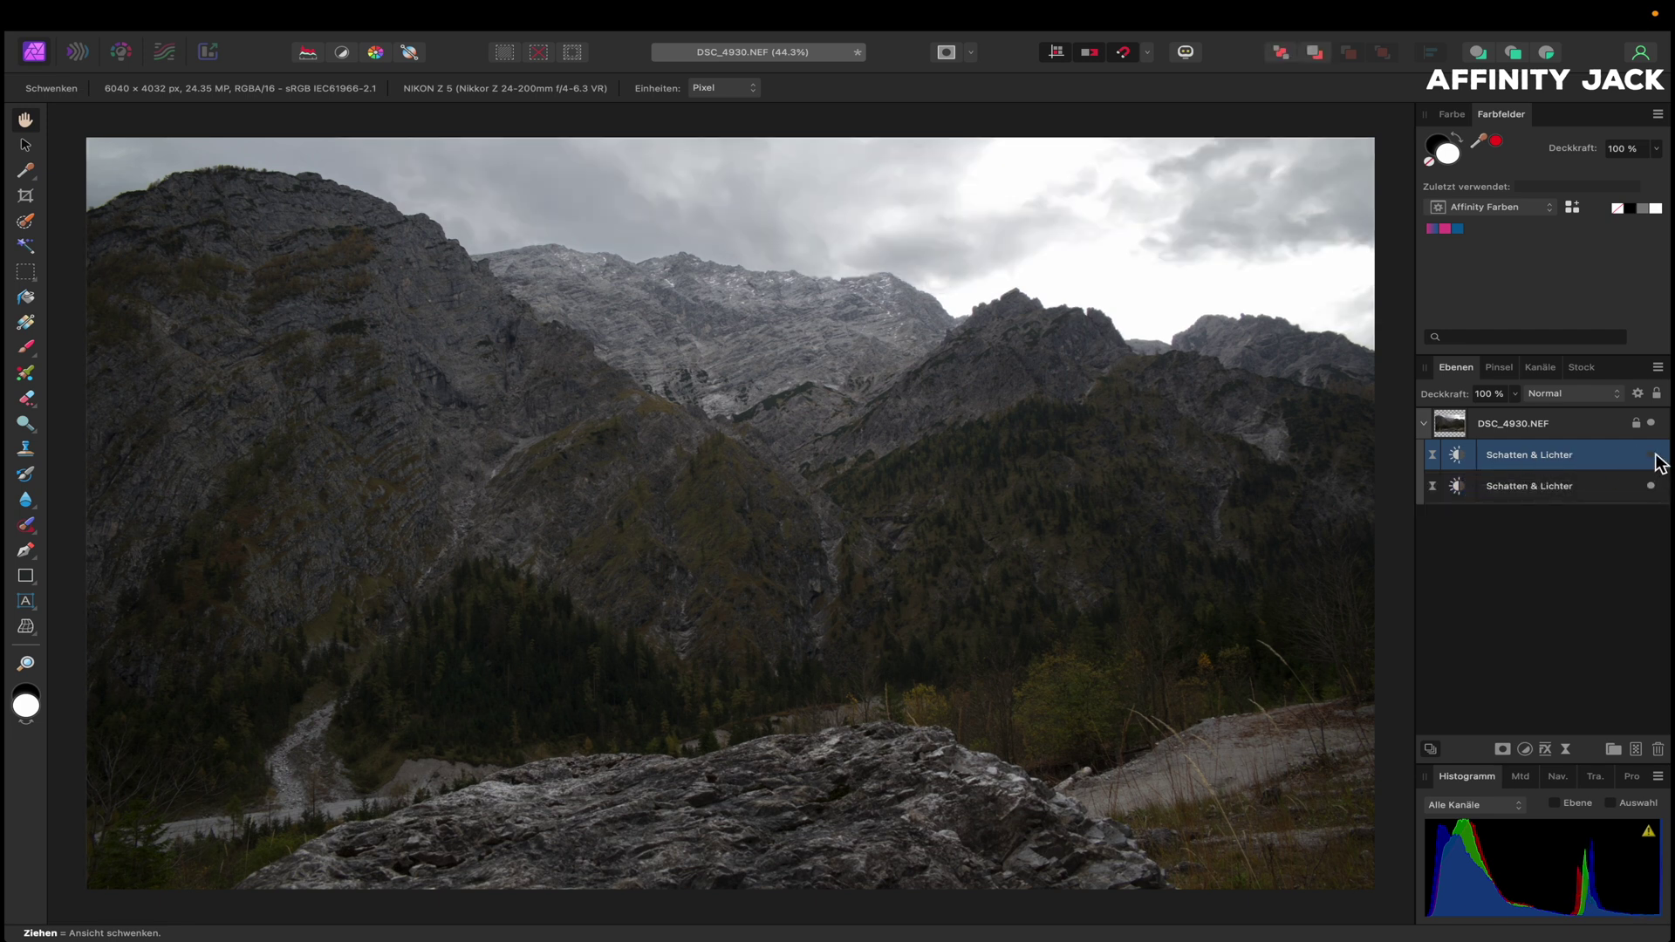
click(1655, 456)
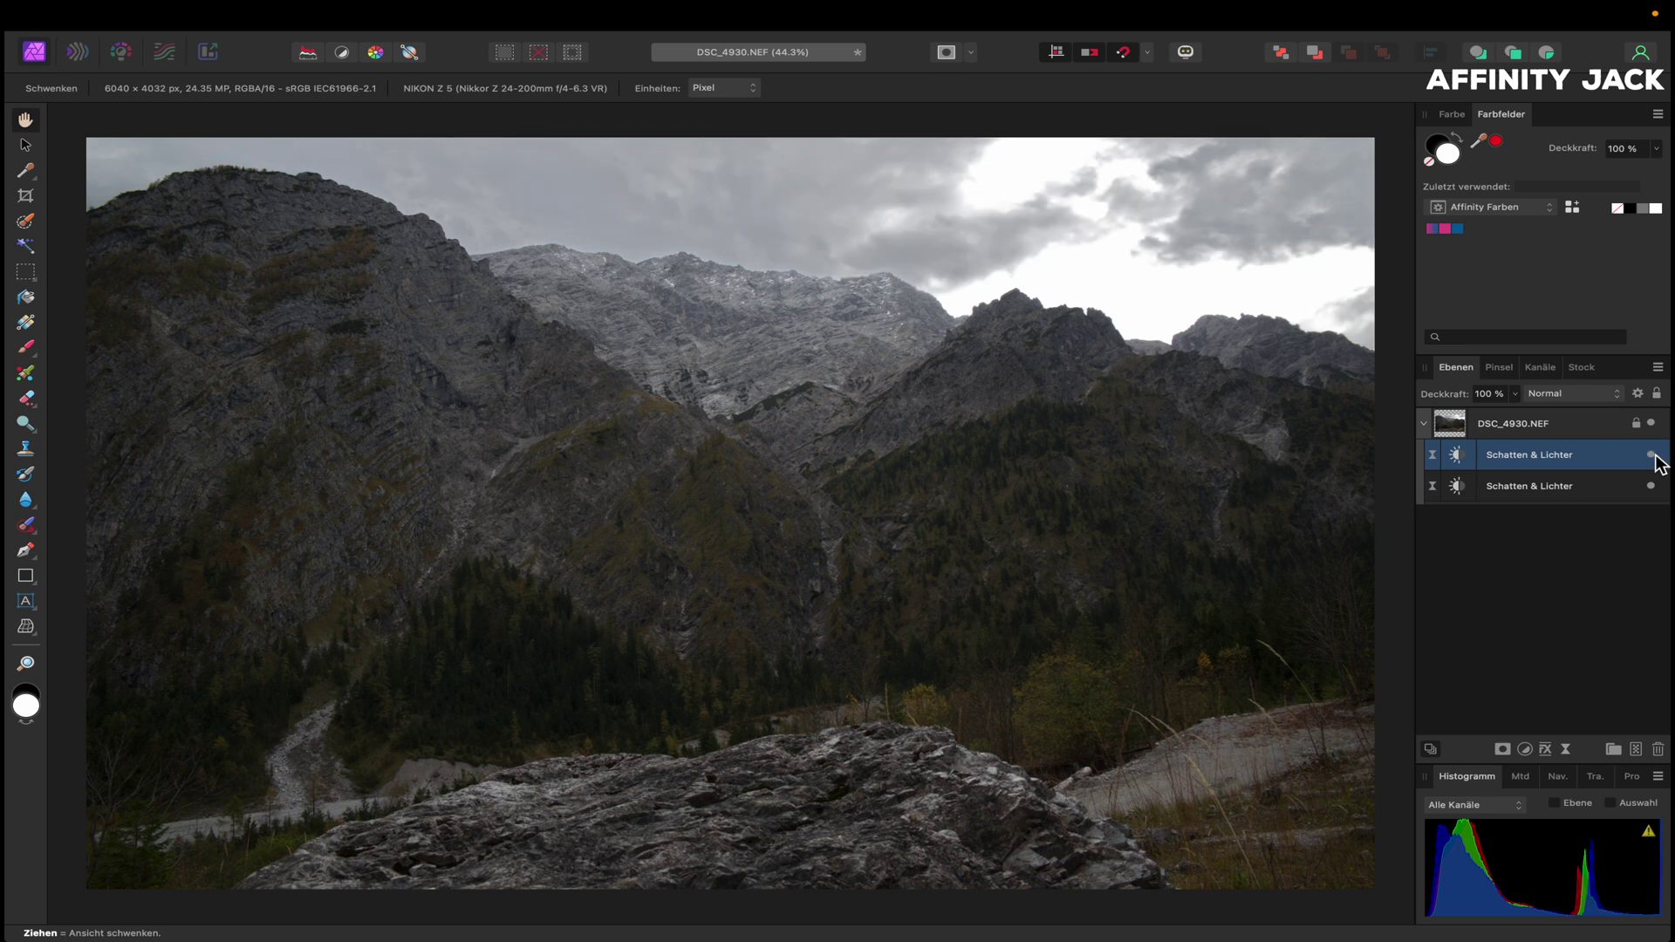
click(1655, 456)
click(1656, 487)
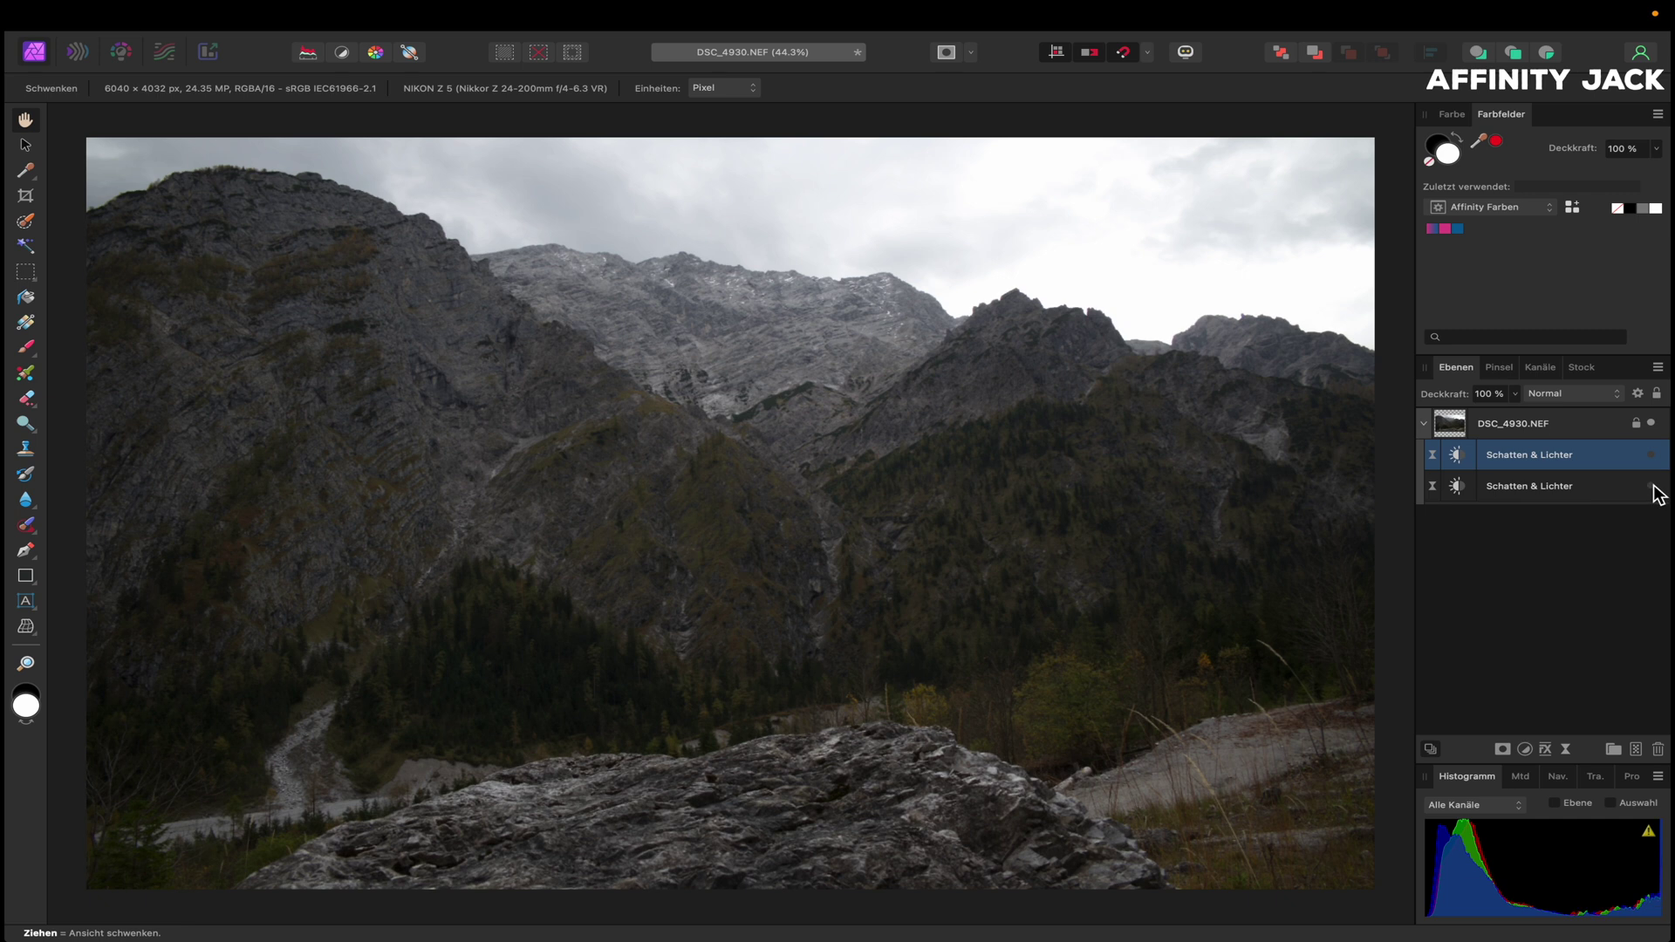
click(1651, 487)
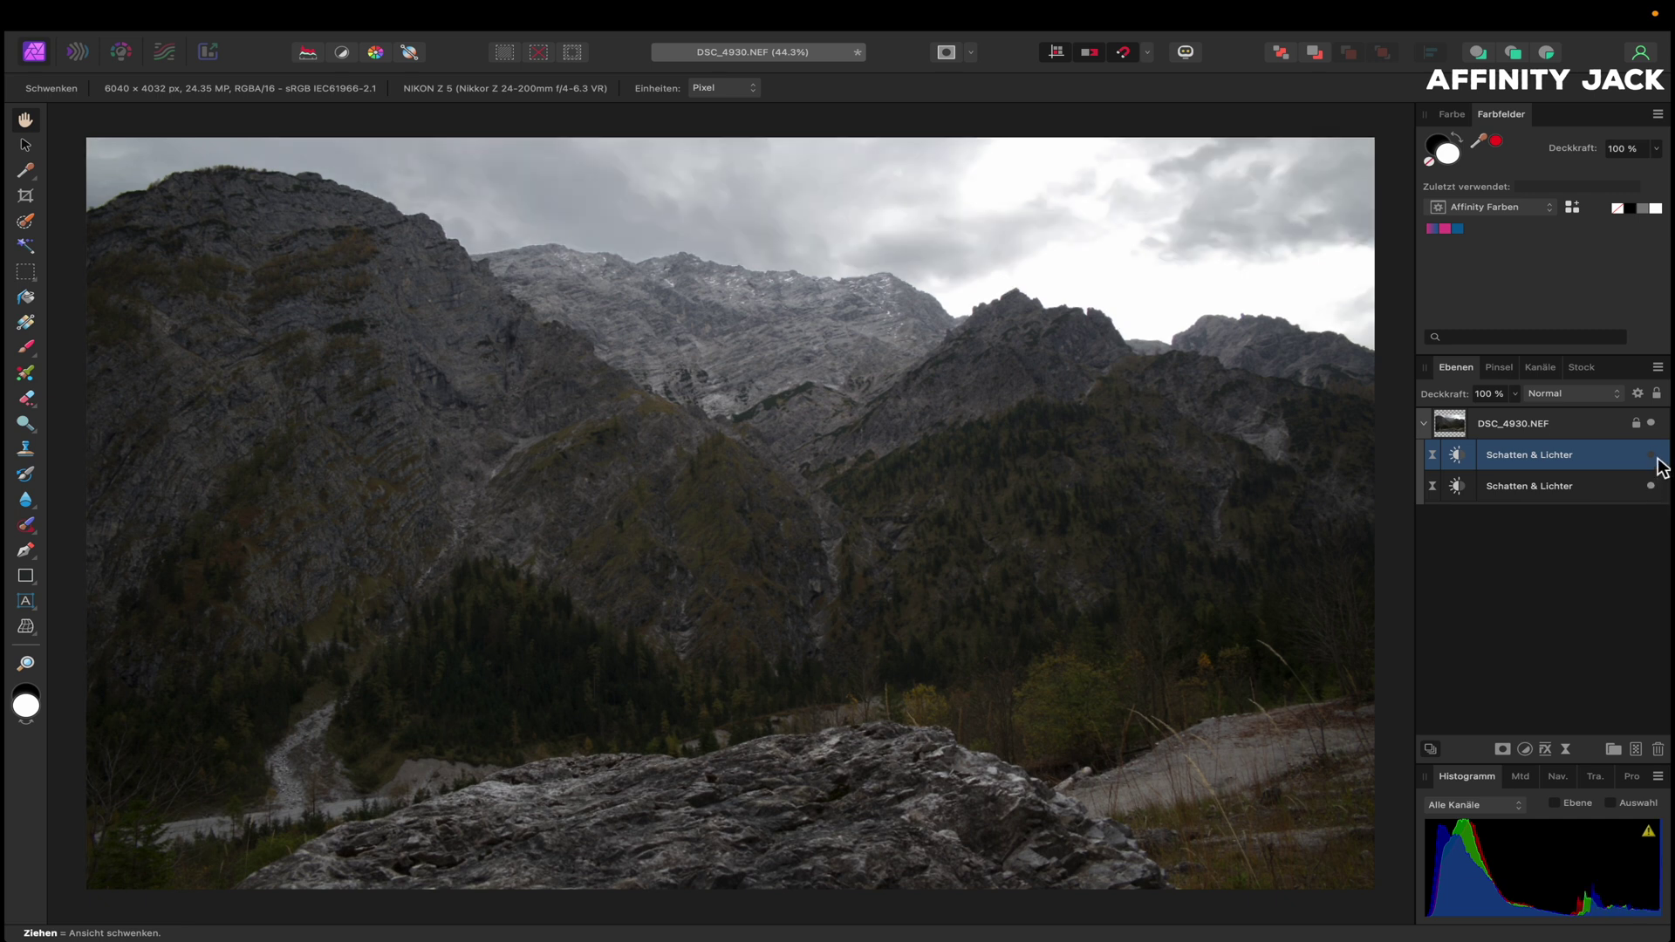
click(1651, 455)
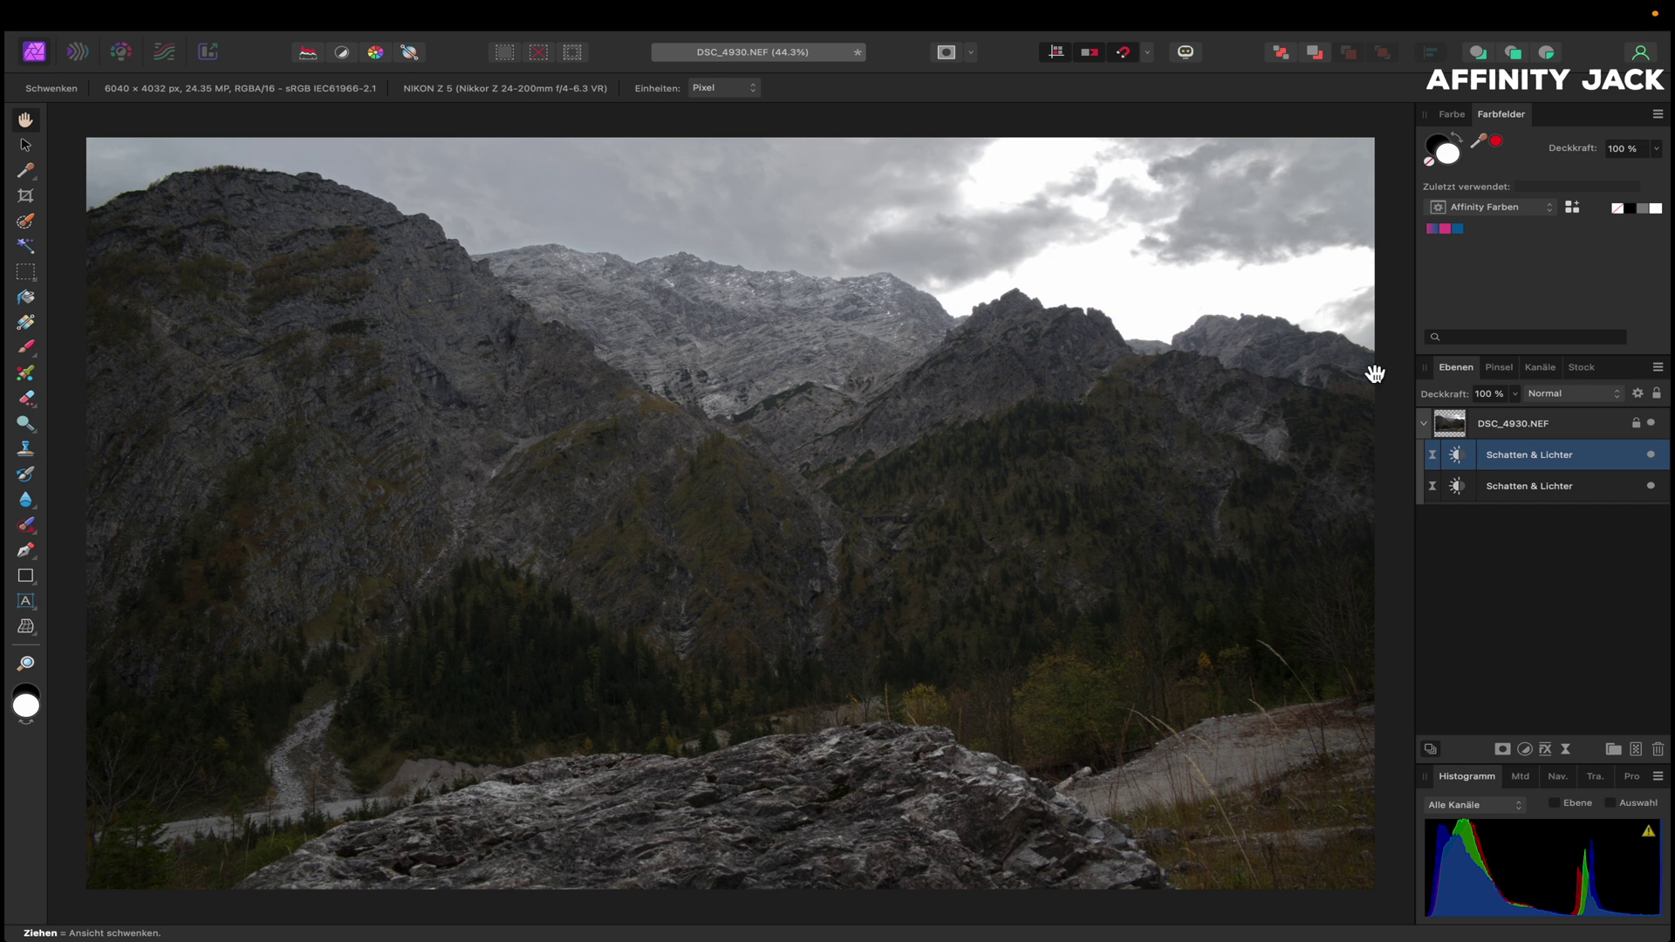
click(1445, 430)
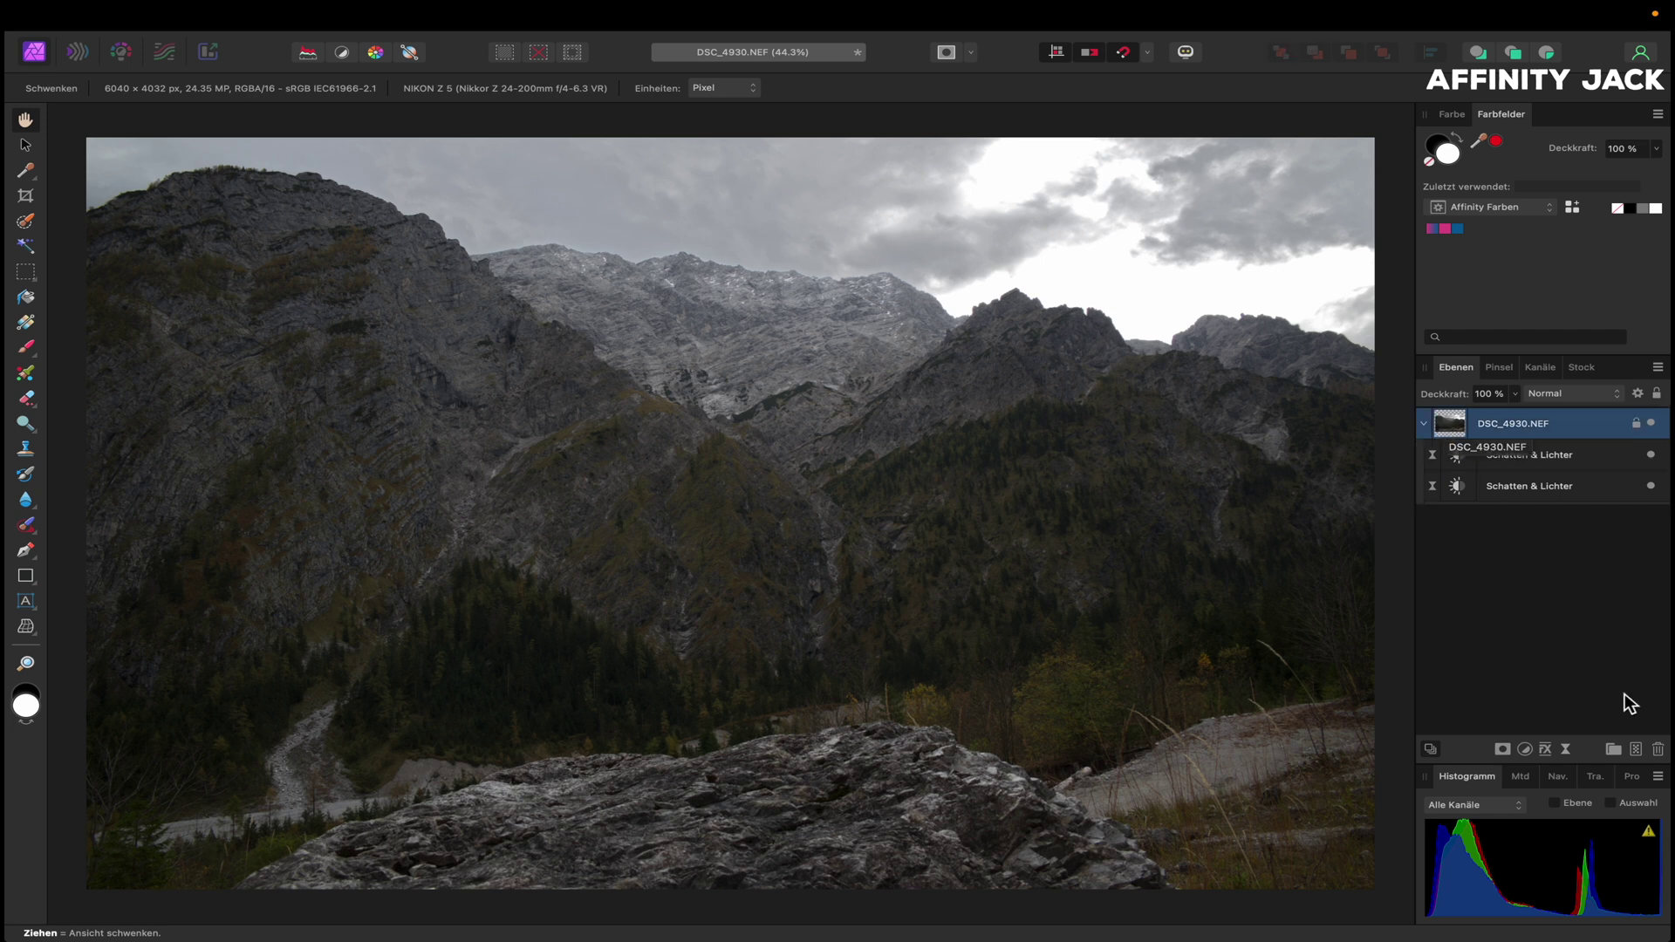
- Add a Klarheit live filter to the photo and zoom in on the mountains
click(1568, 751)
scroll(1579, 820, down, 5)
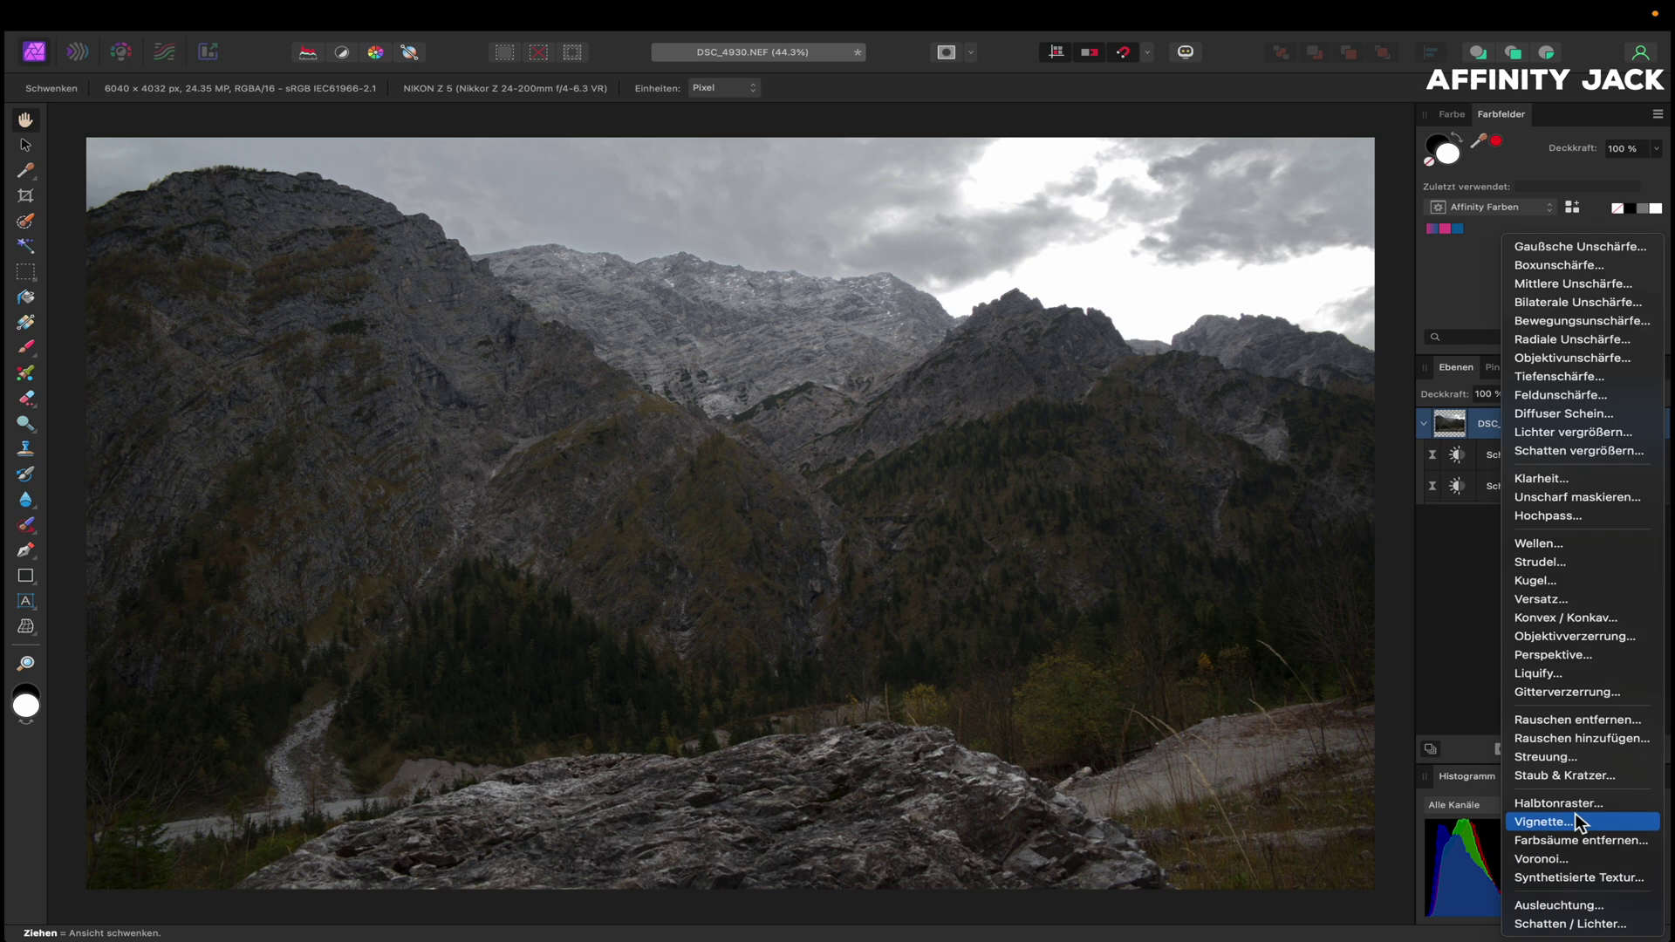
key(Escape)
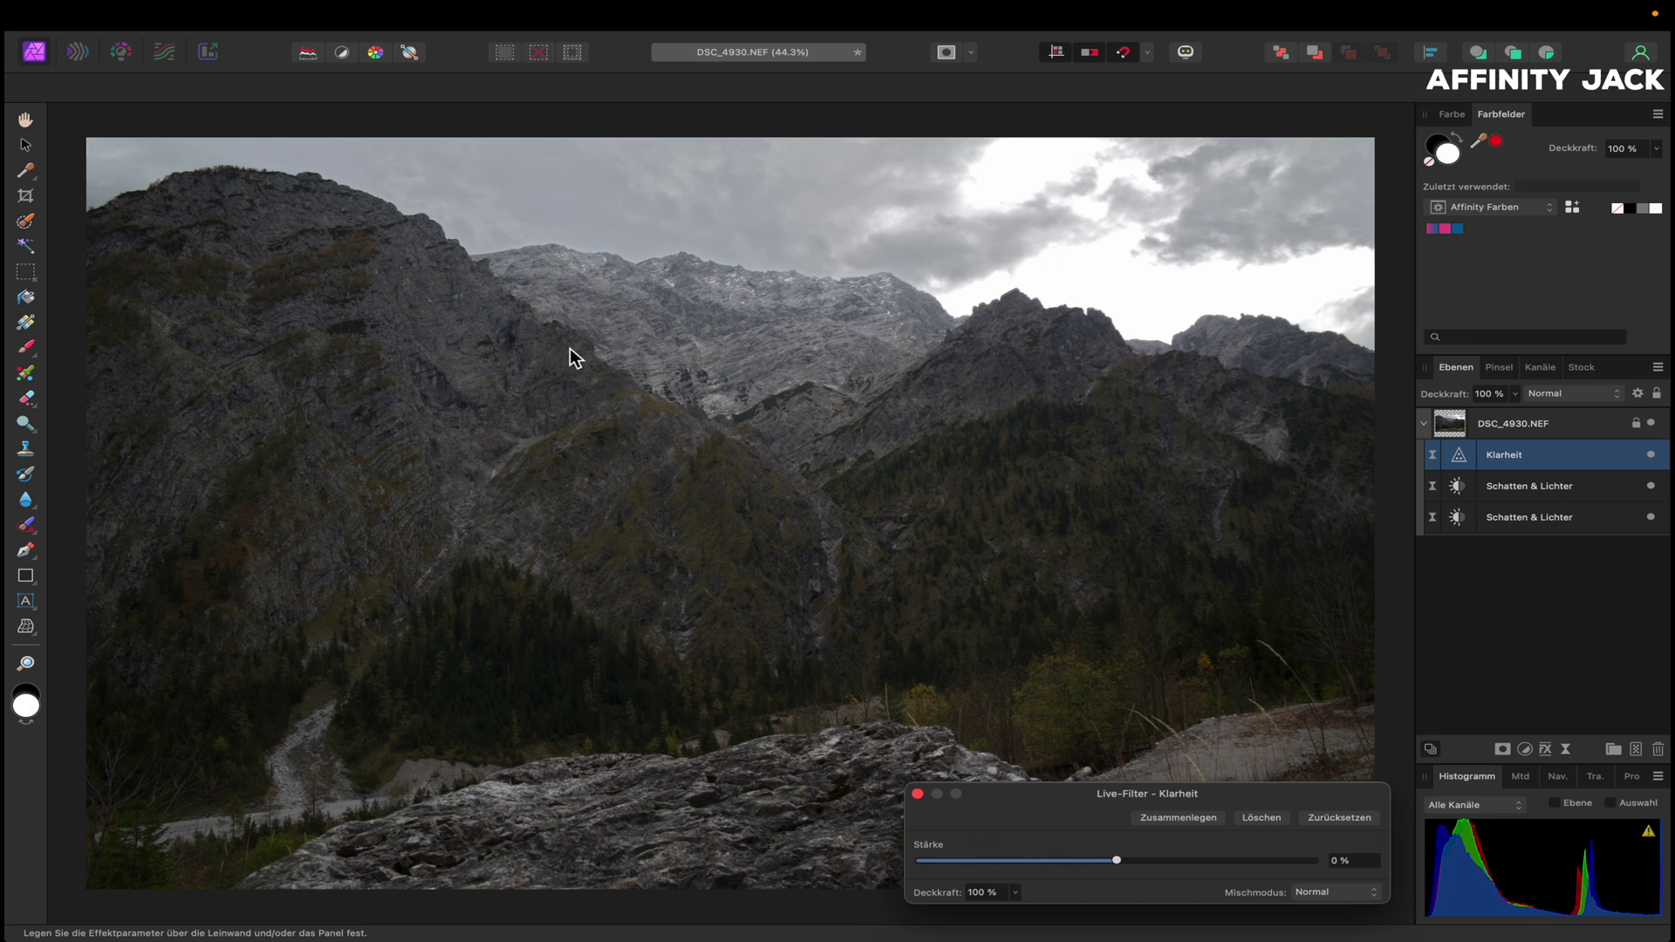
scroll(628, 412, up, 2)
scroll(632, 407, up, 3)
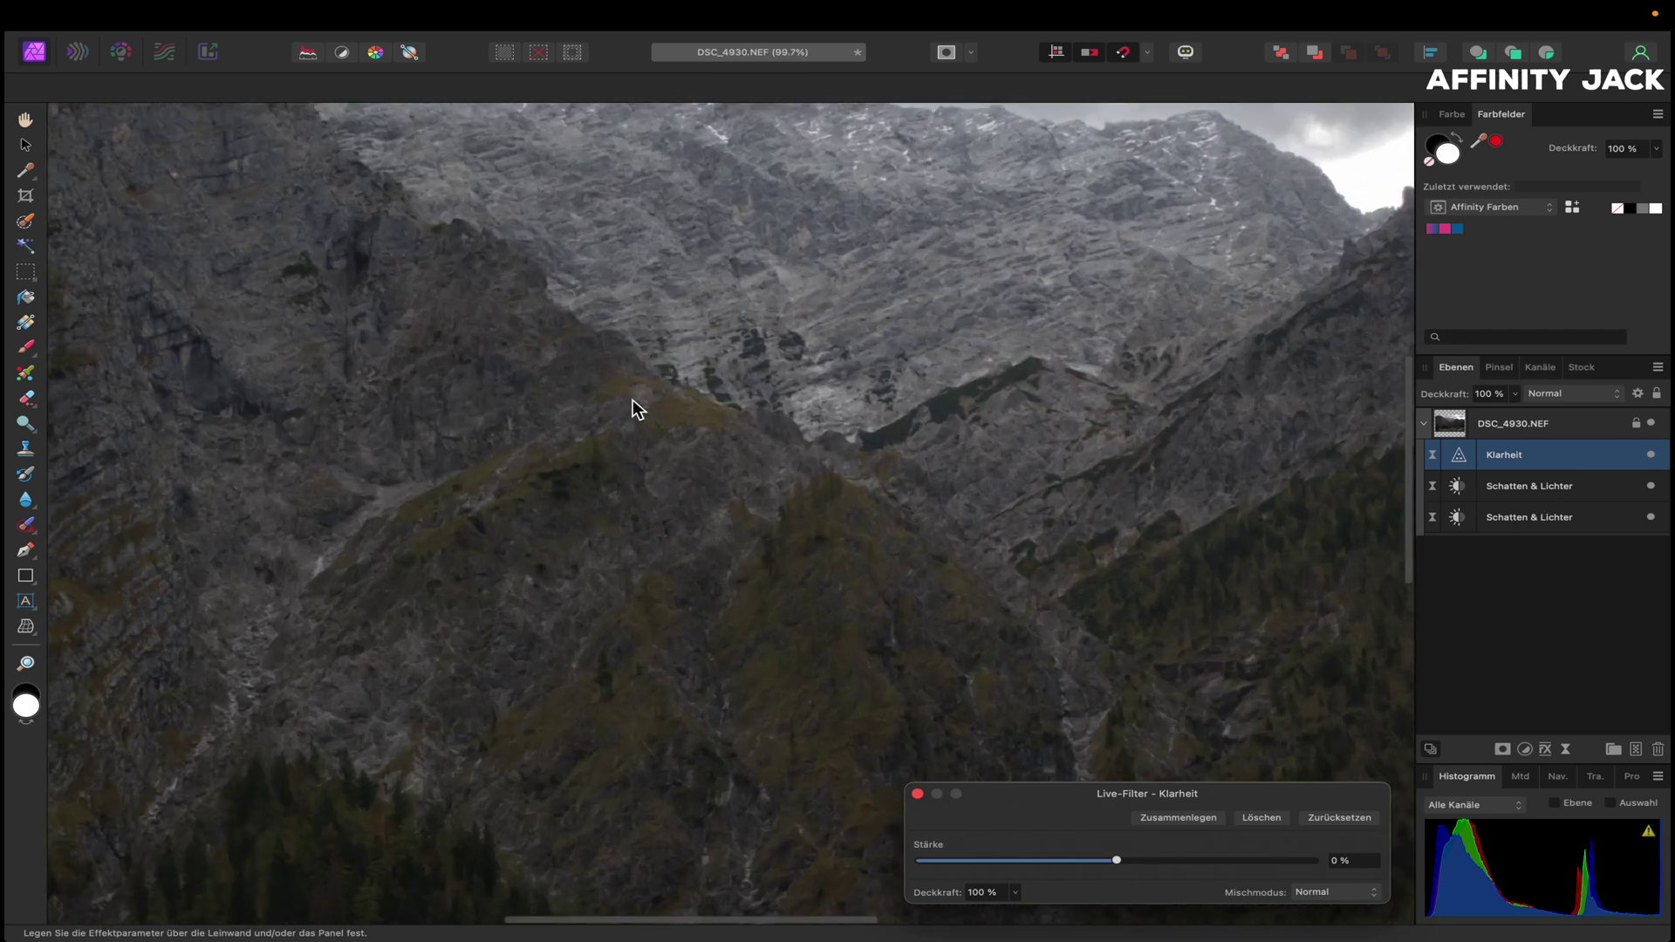
scroll(632, 407, up, 3)
scroll(632, 406, up, 2)
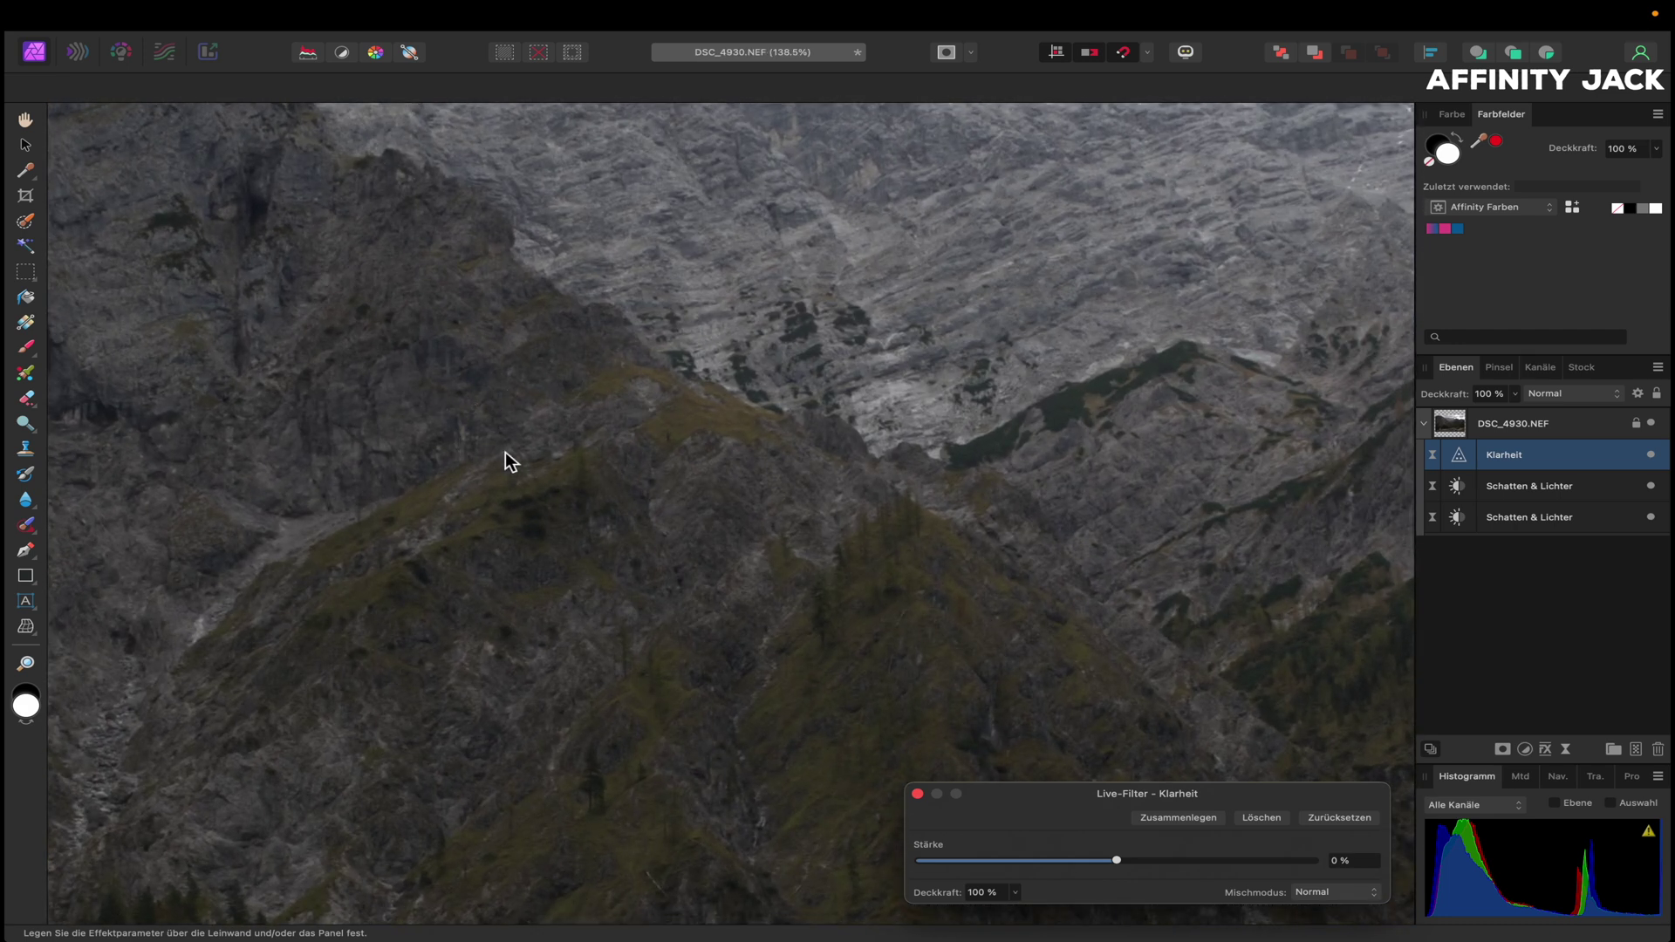
- Set the Klarheit strength to about 72% and fit the whole photo in view
drag(1117, 863, 1170, 860)
mouse_move(1301, 860)
mouse_down()
mouse_move(1178, 860)
mouse_move(1317, 862)
mouse_move(1167, 860)
mouse_move(1243, 860)
mouse_up()
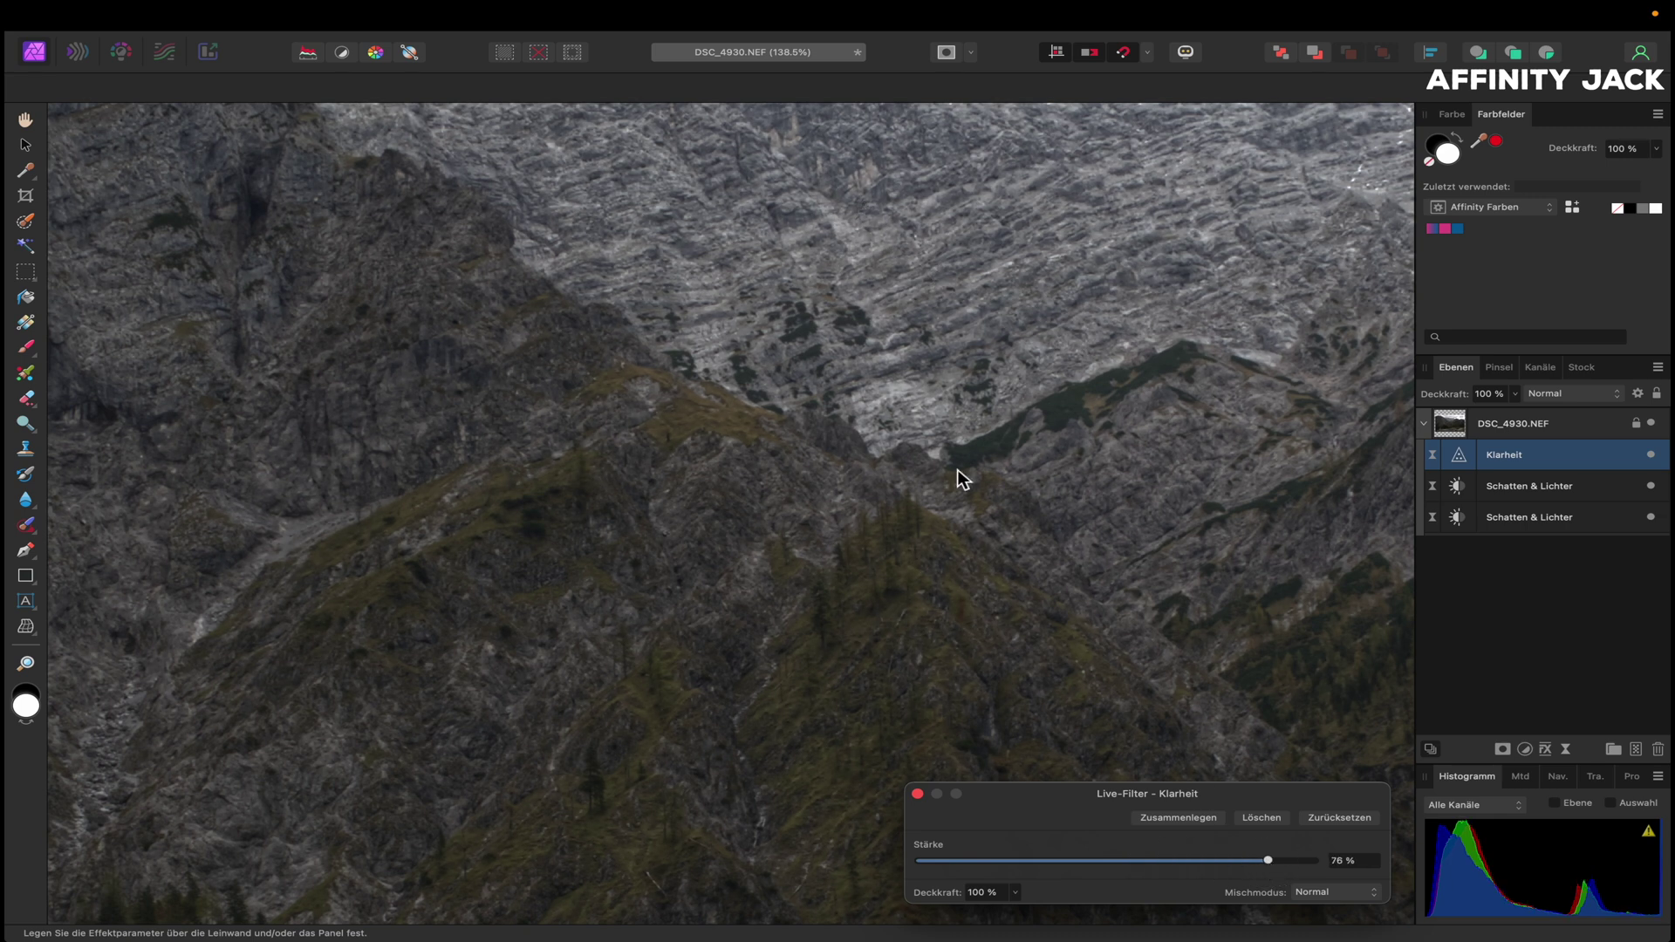
drag(1313, 863, 1265, 867)
drag(1263, 864, 1261, 863)
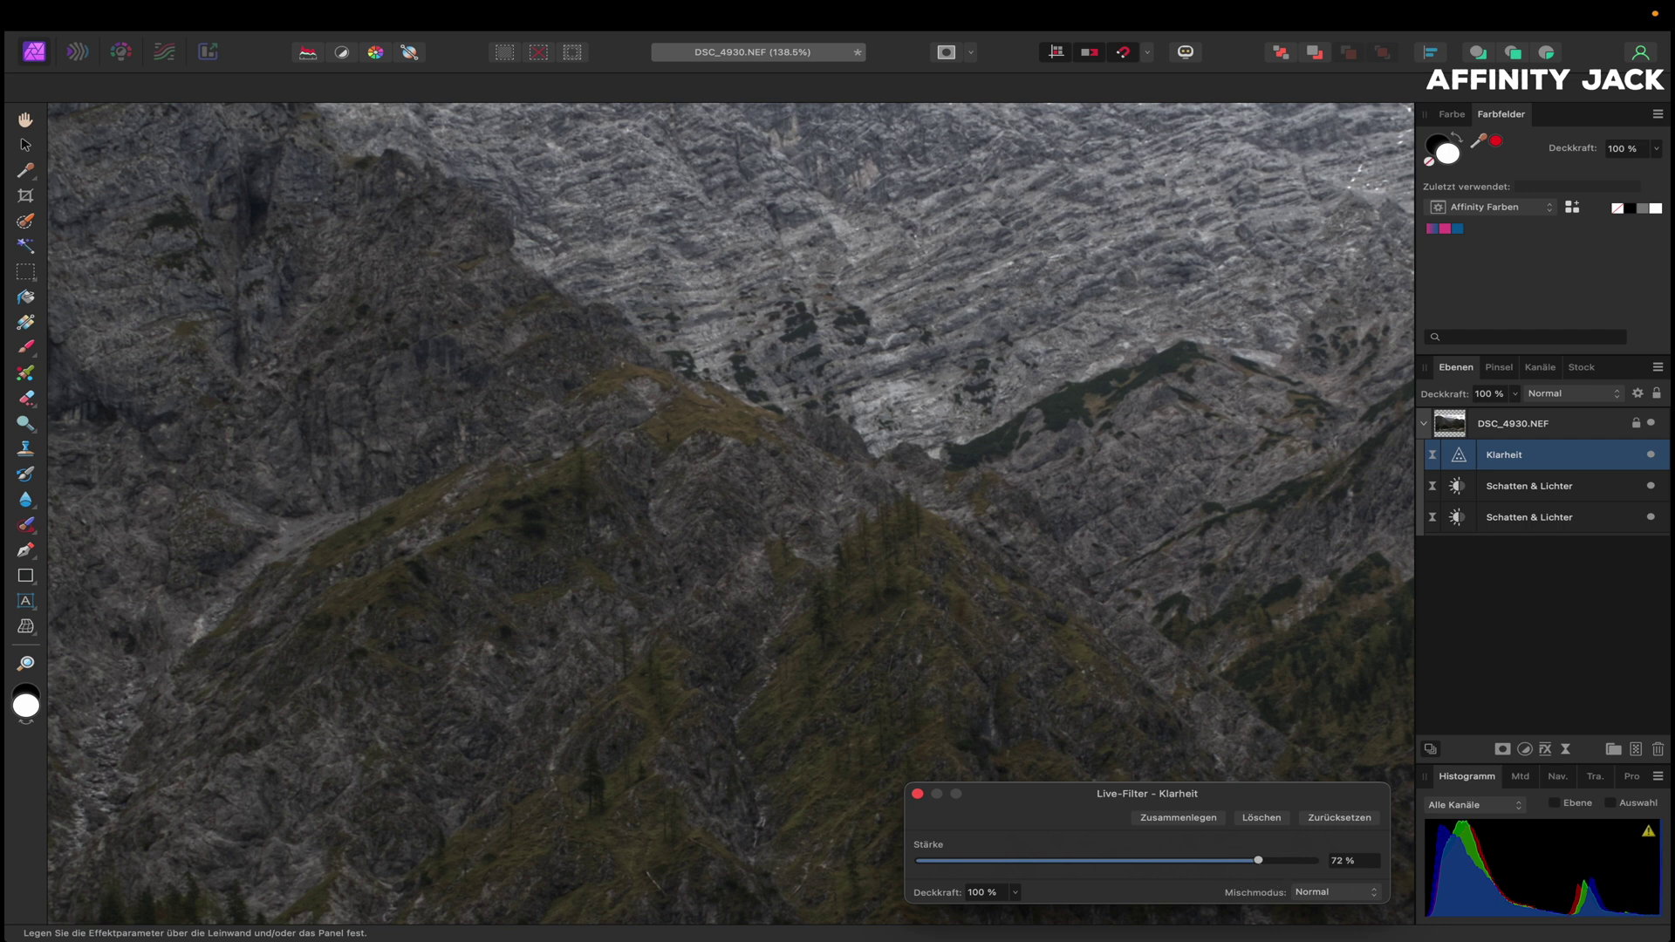
click(917, 793)
key(super+0)
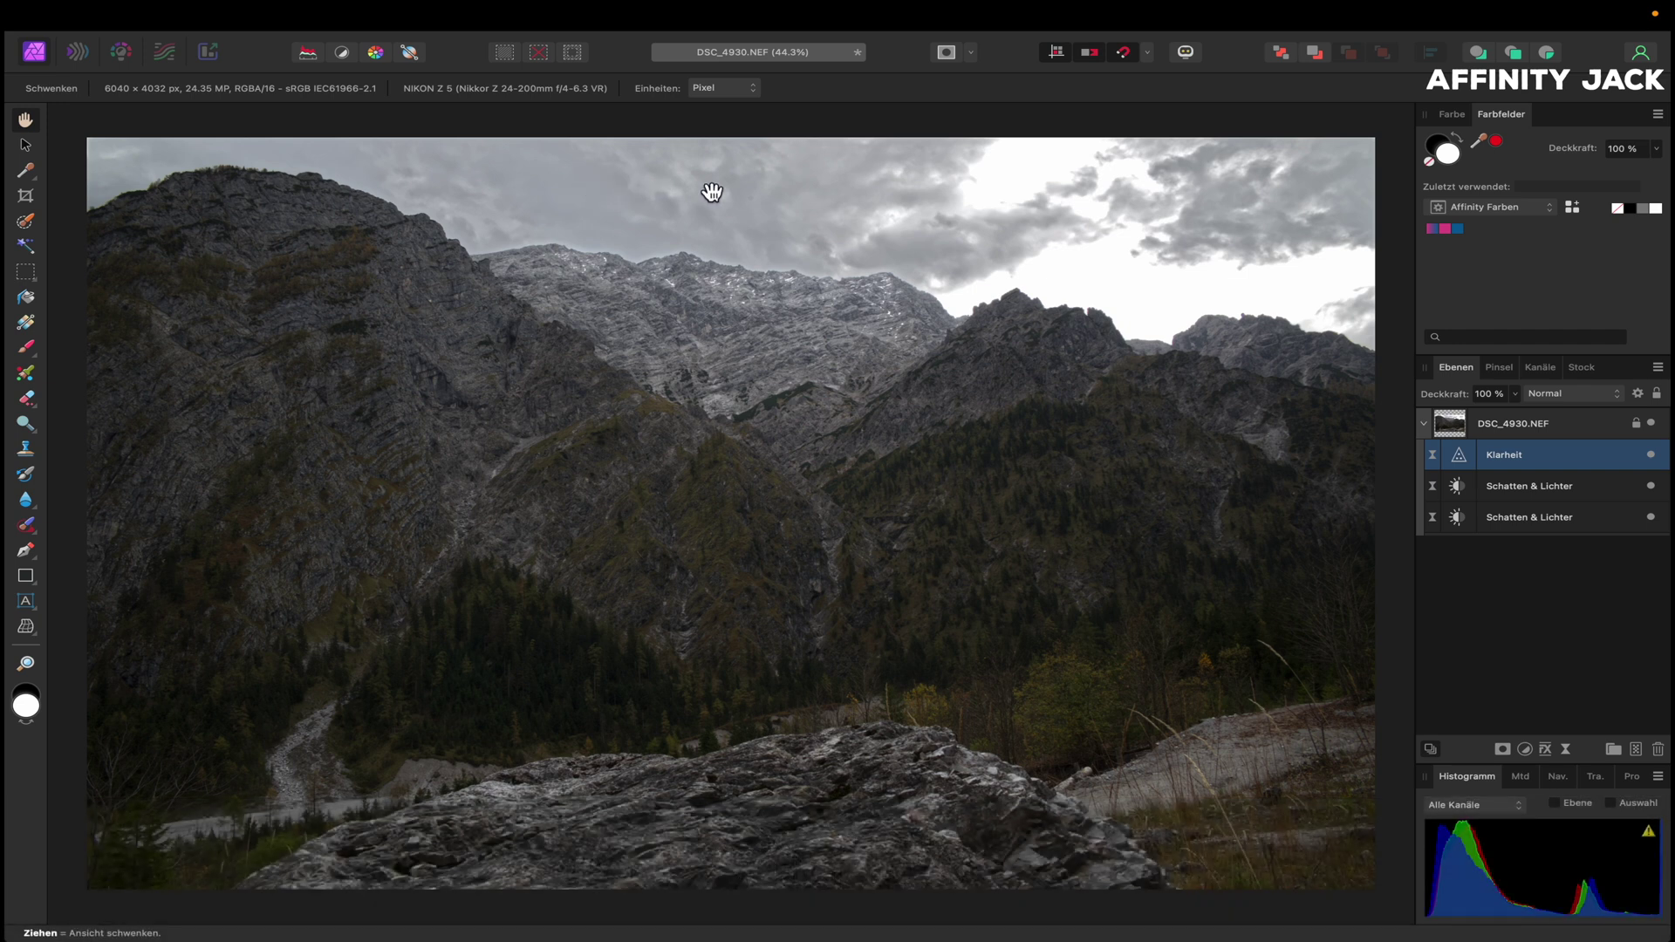
- Compare the clarity filter, then set up a soft black paint brush at 899 px
click(1651, 455)
click(1651, 455)
click(27, 347)
key(x)
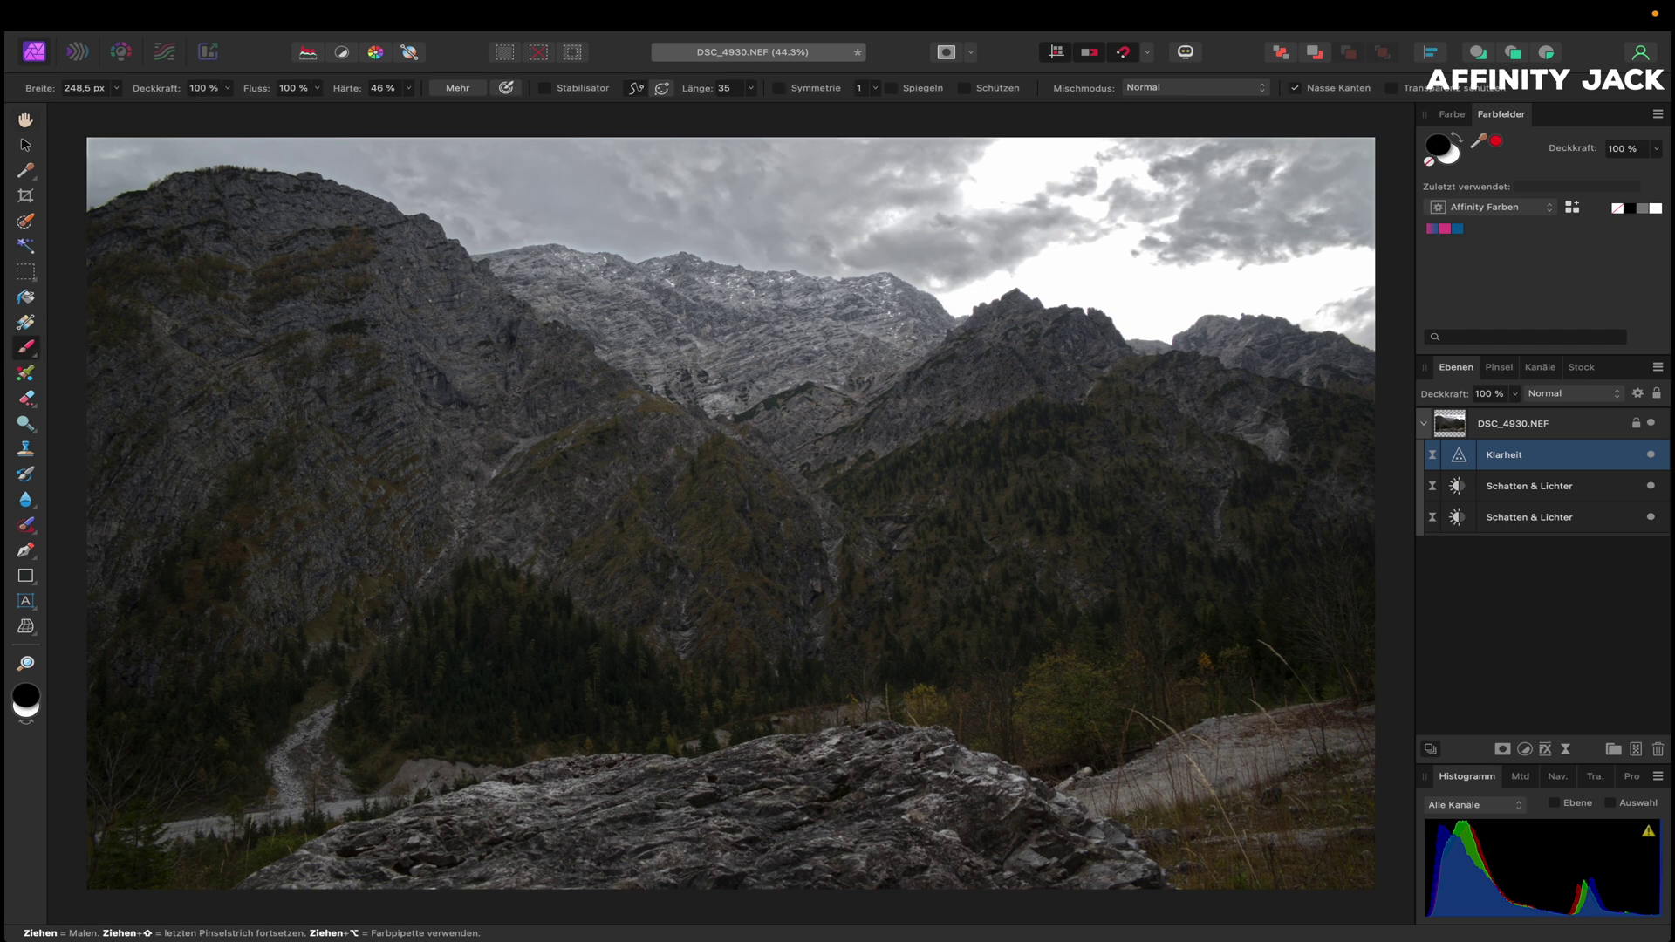
drag(506, 205, 516, 211)
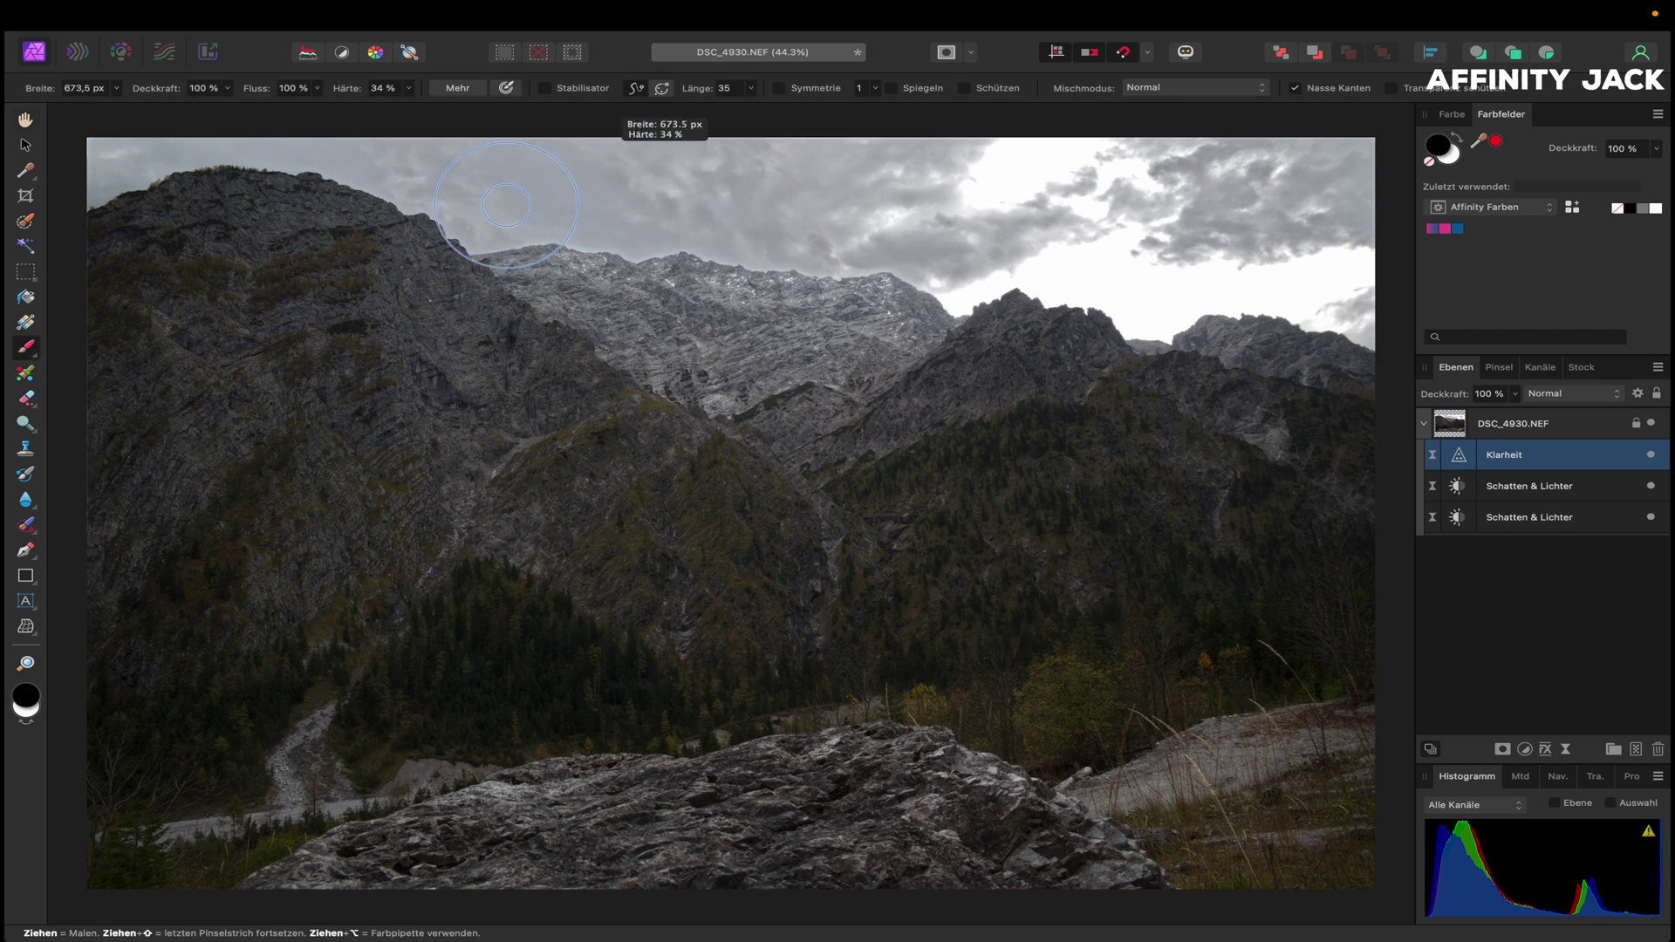
- Paint the clarity out of the left and right sky, then reselect the photo layer
drag(456, 168, 710, 169)
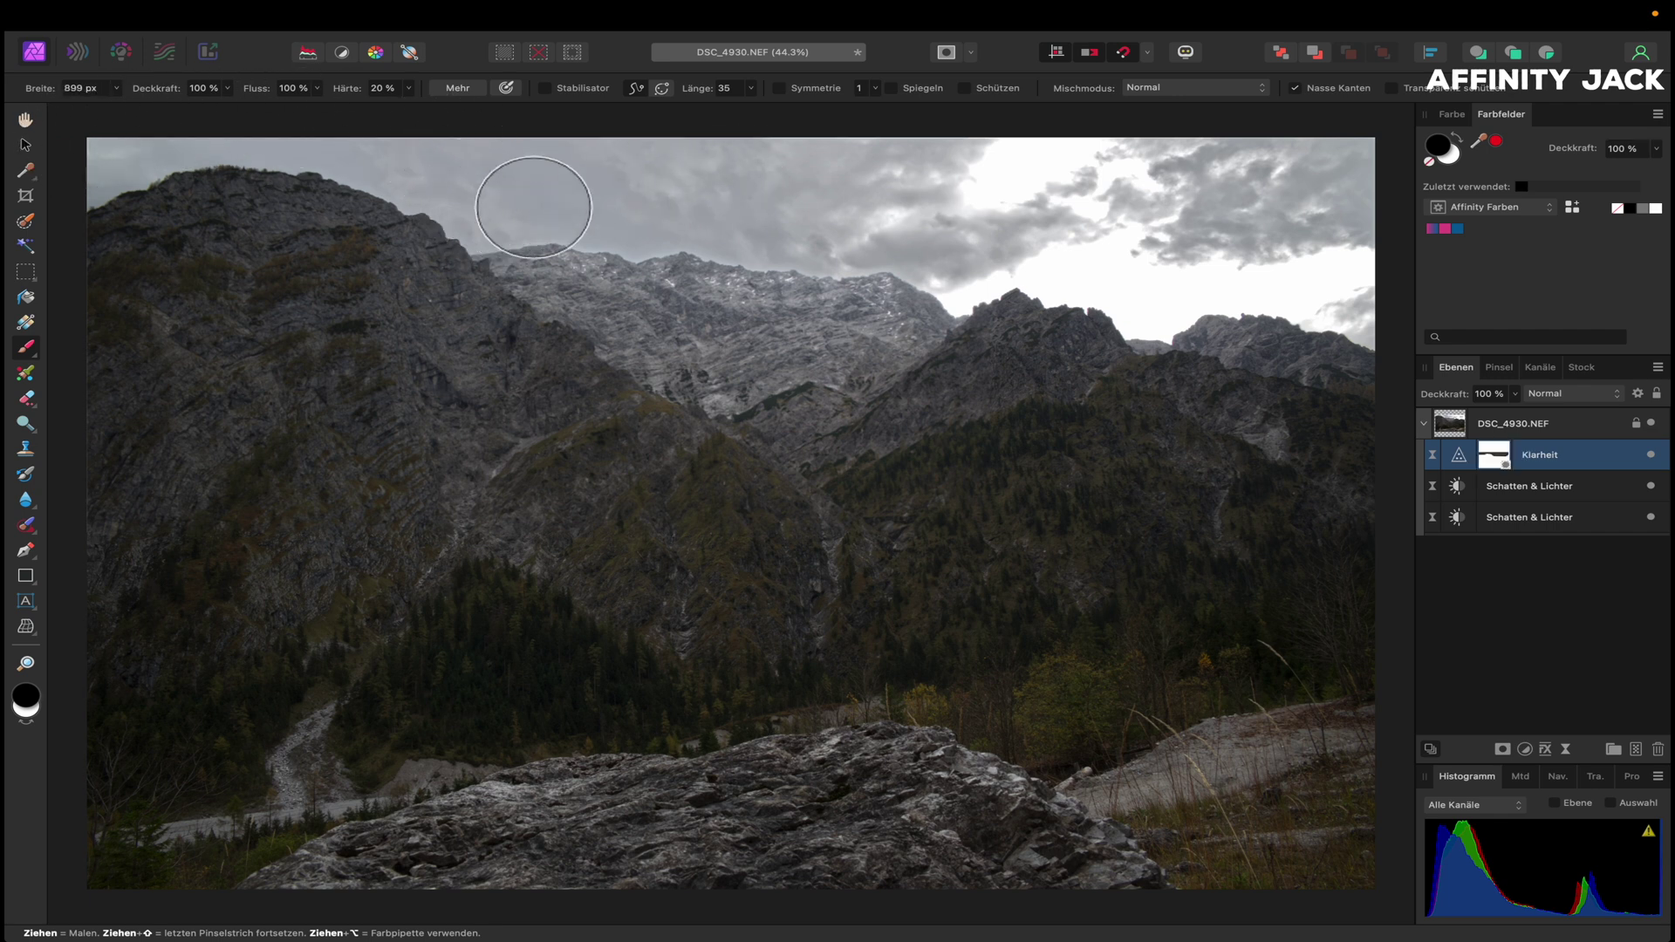
drag(1272, 206, 1332, 286)
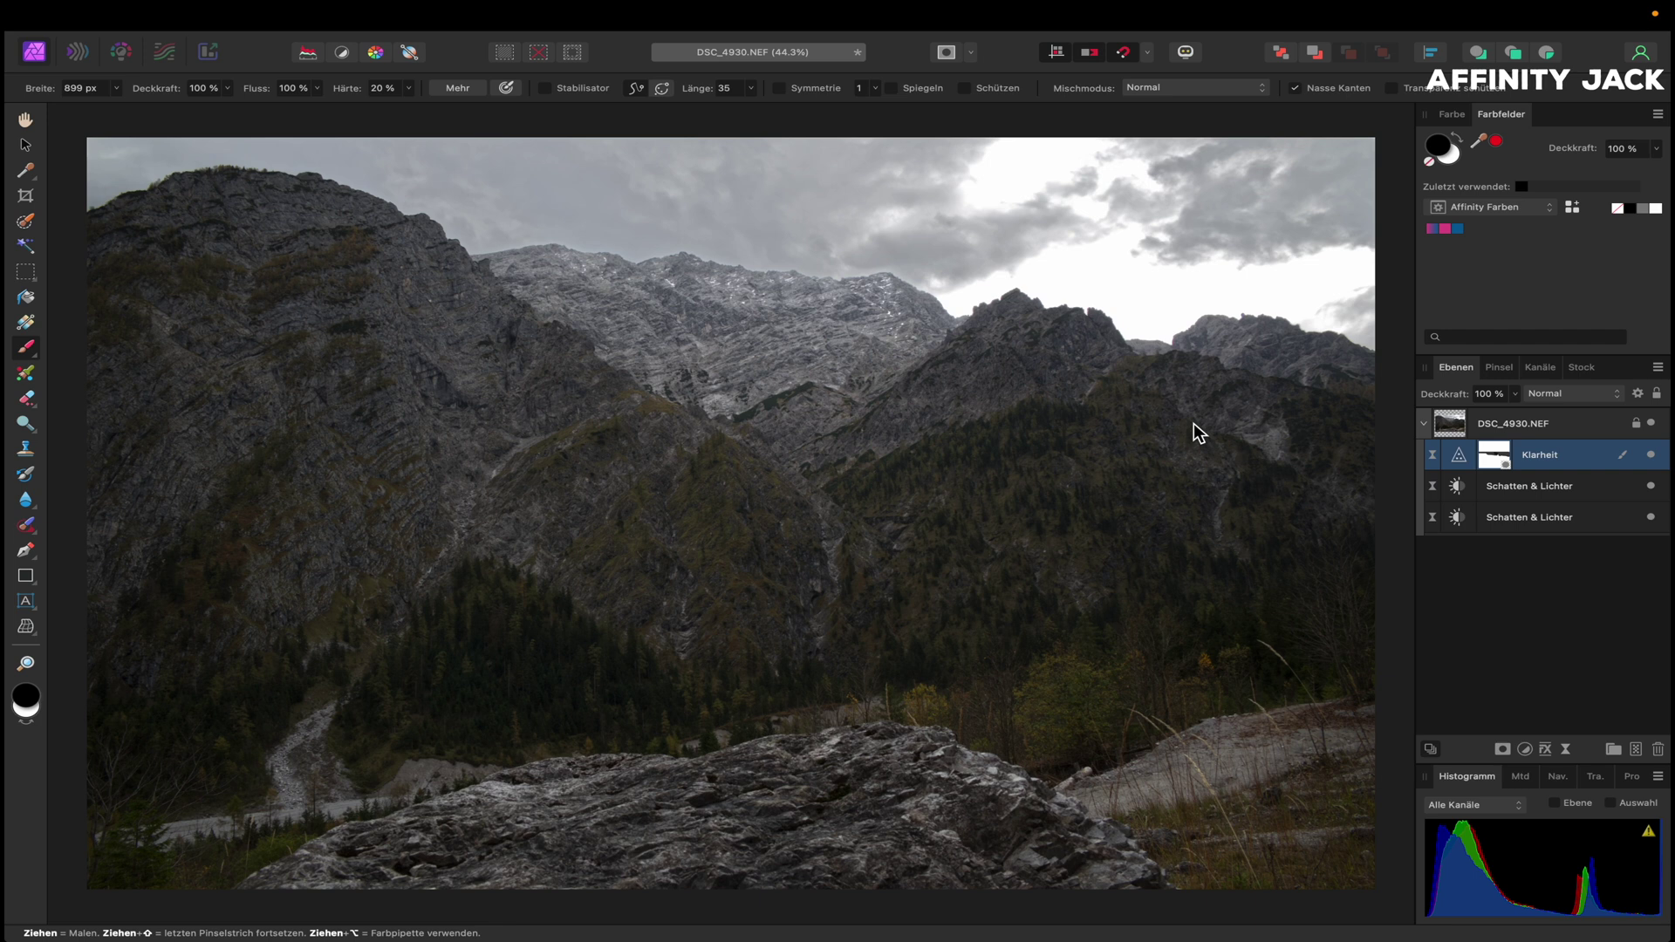
click(1454, 432)
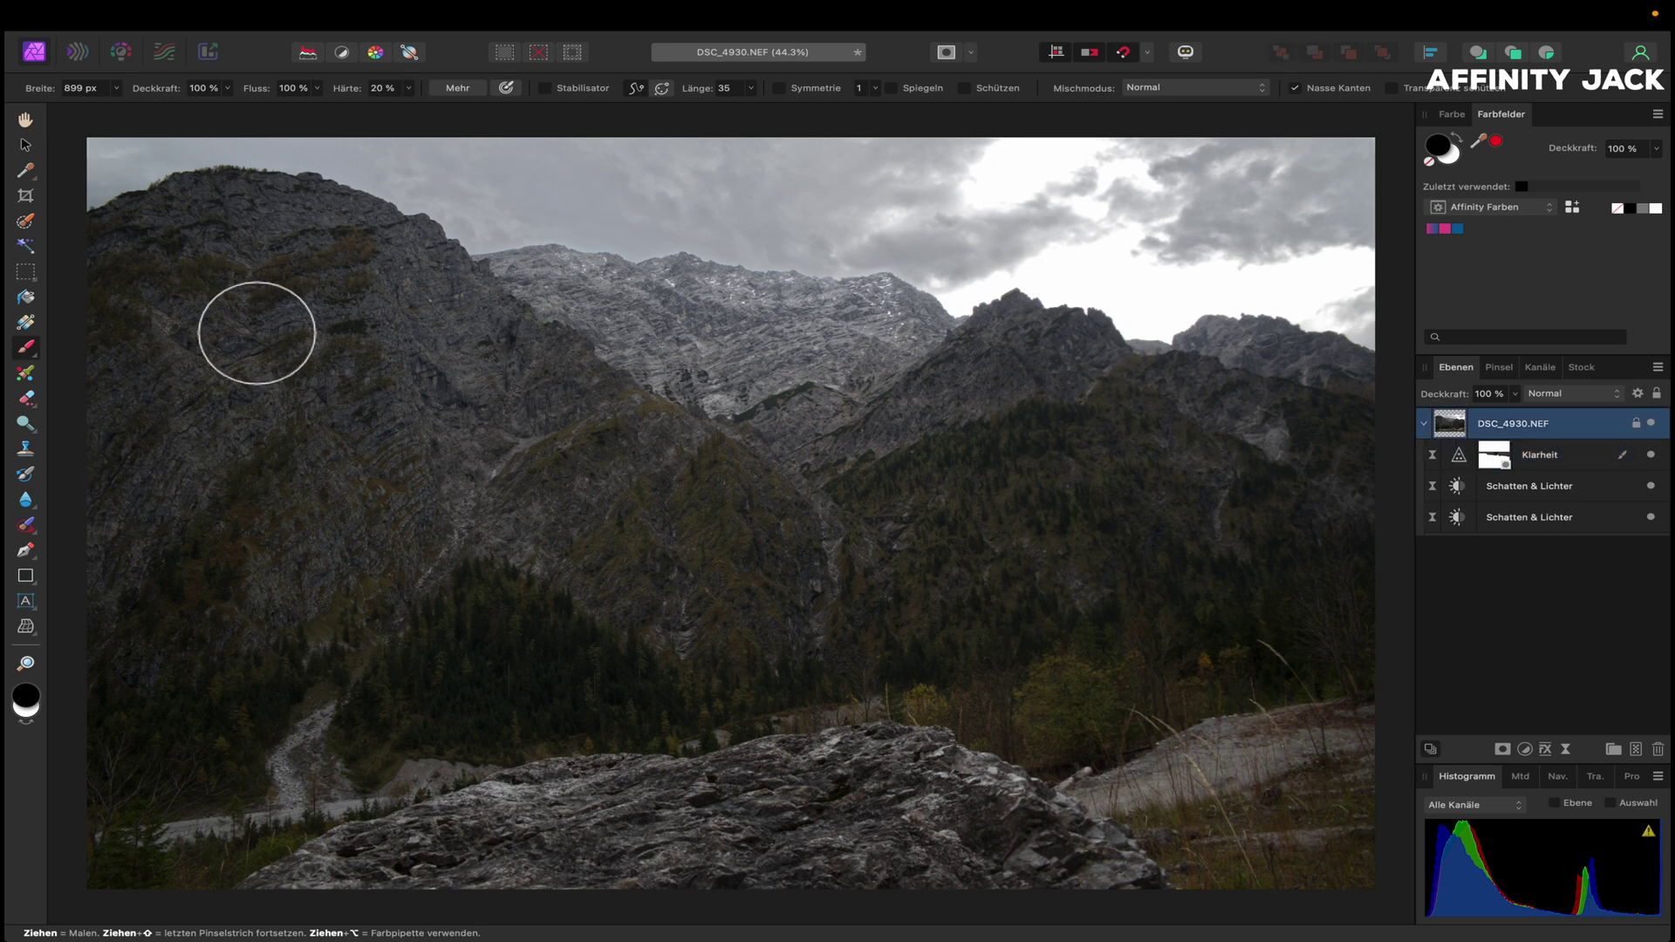
- Brush-select the dark slopes and forests below the ridge, shrinking the brush to 269.6 px near the grey peak
click(26, 220)
drag(206, 224, 217, 224)
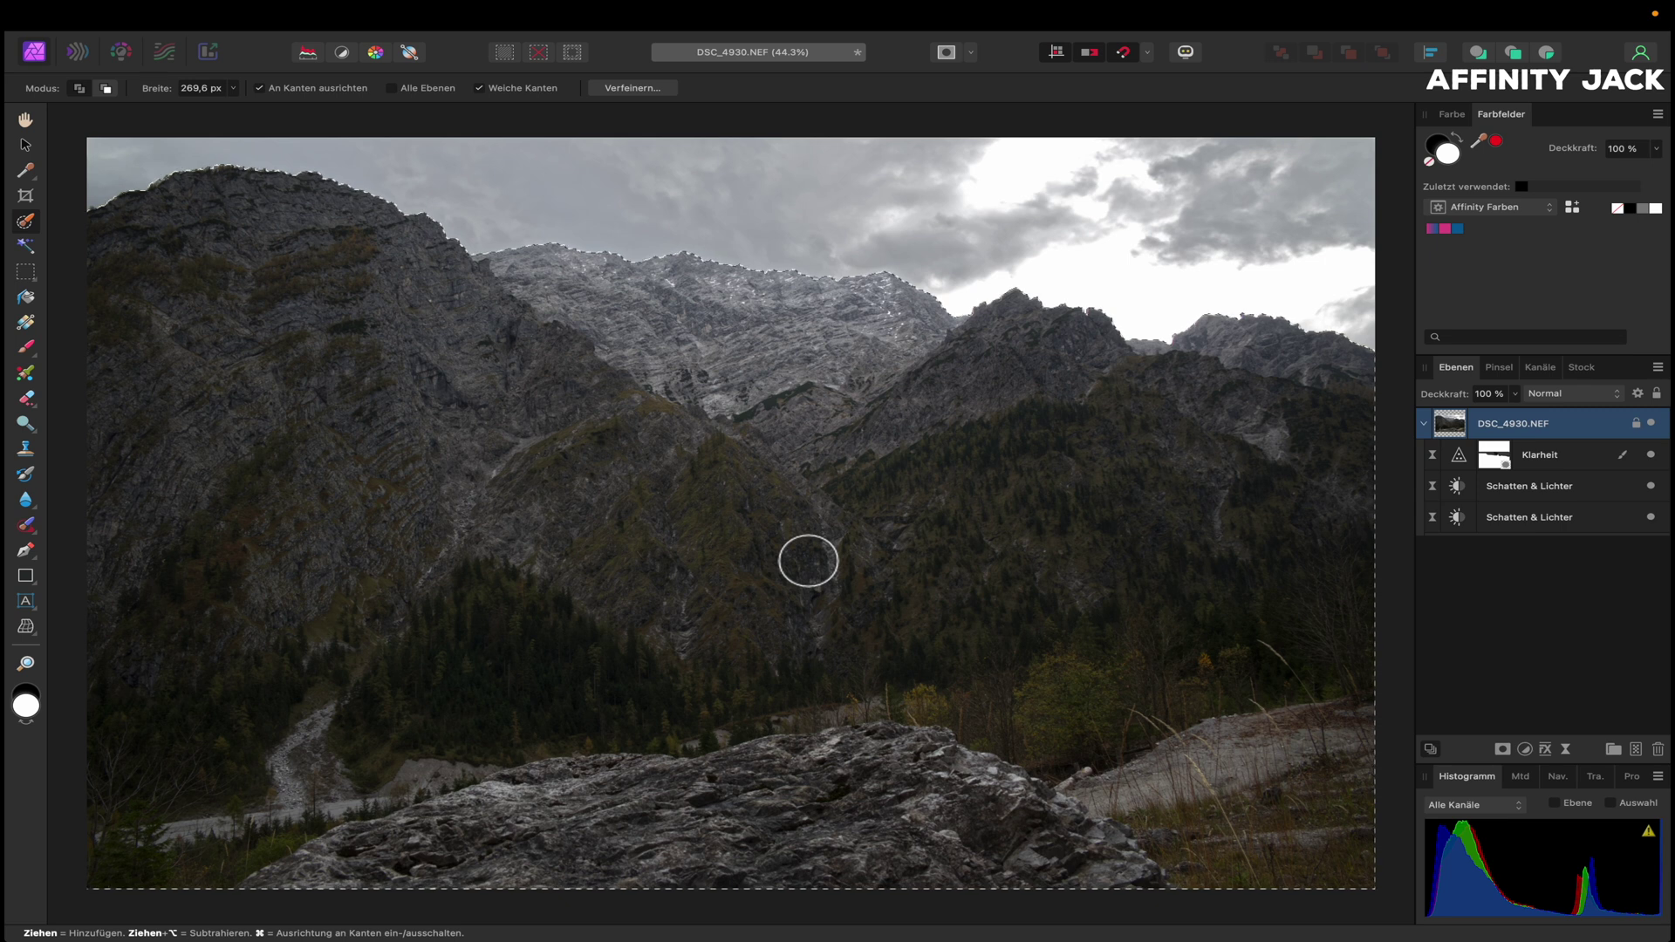
drag(647, 299, 658, 302)
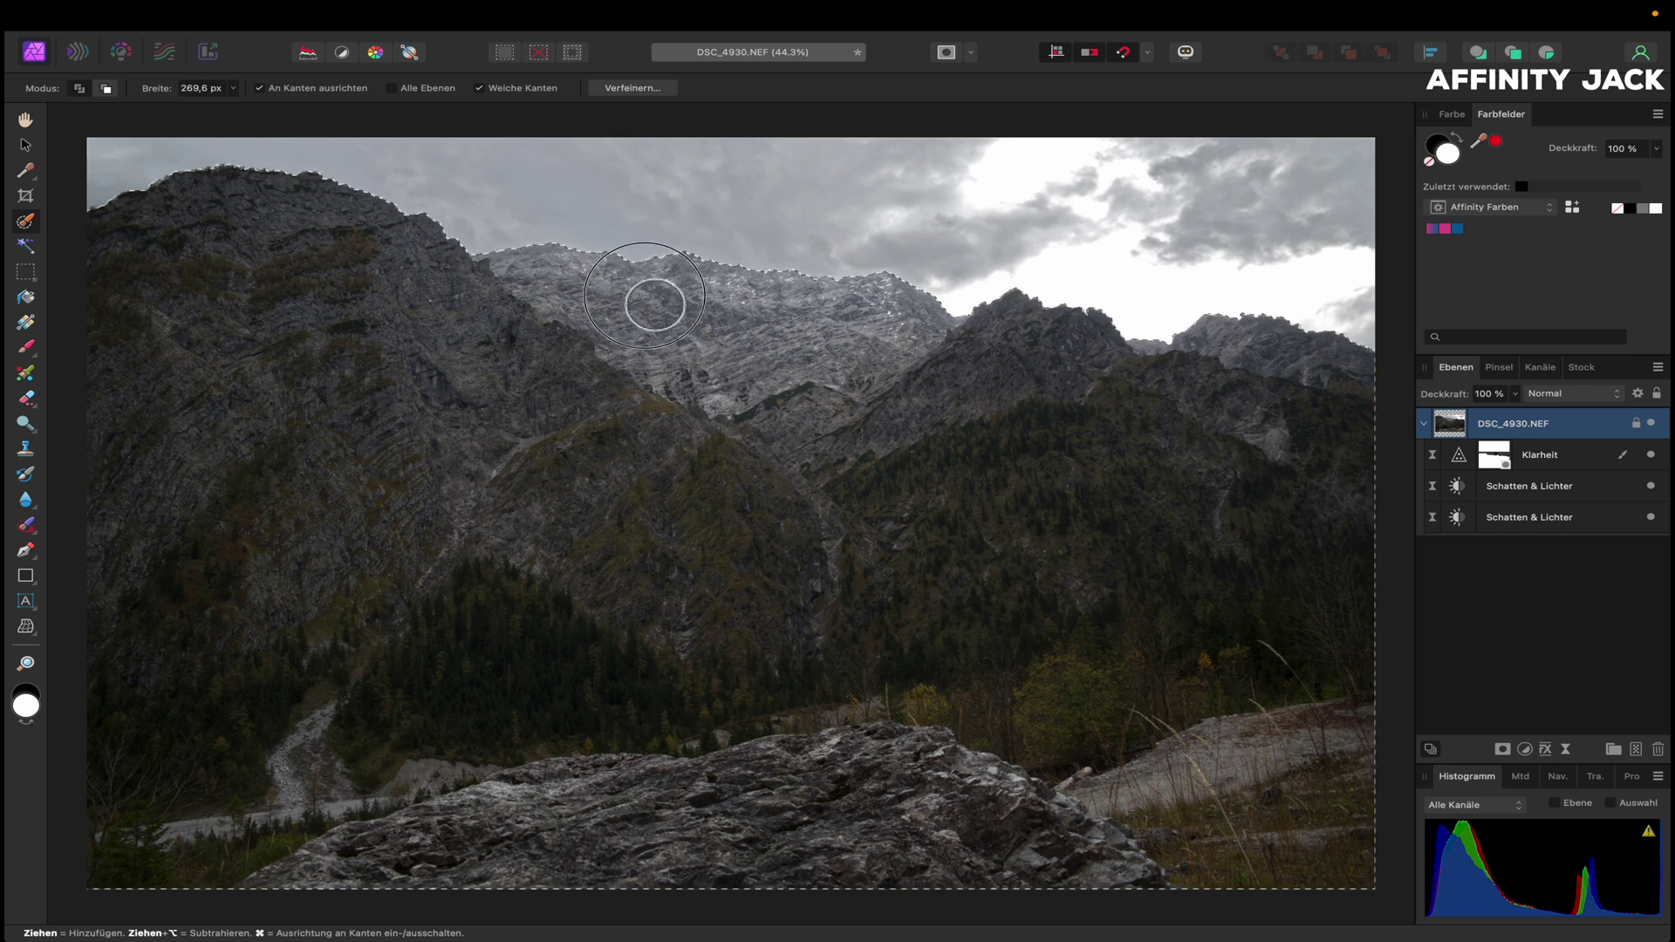
mouse_move(658, 303)
mouse_down()
mouse_move(552, 277)
mouse_move(669, 356)
mouse_up()
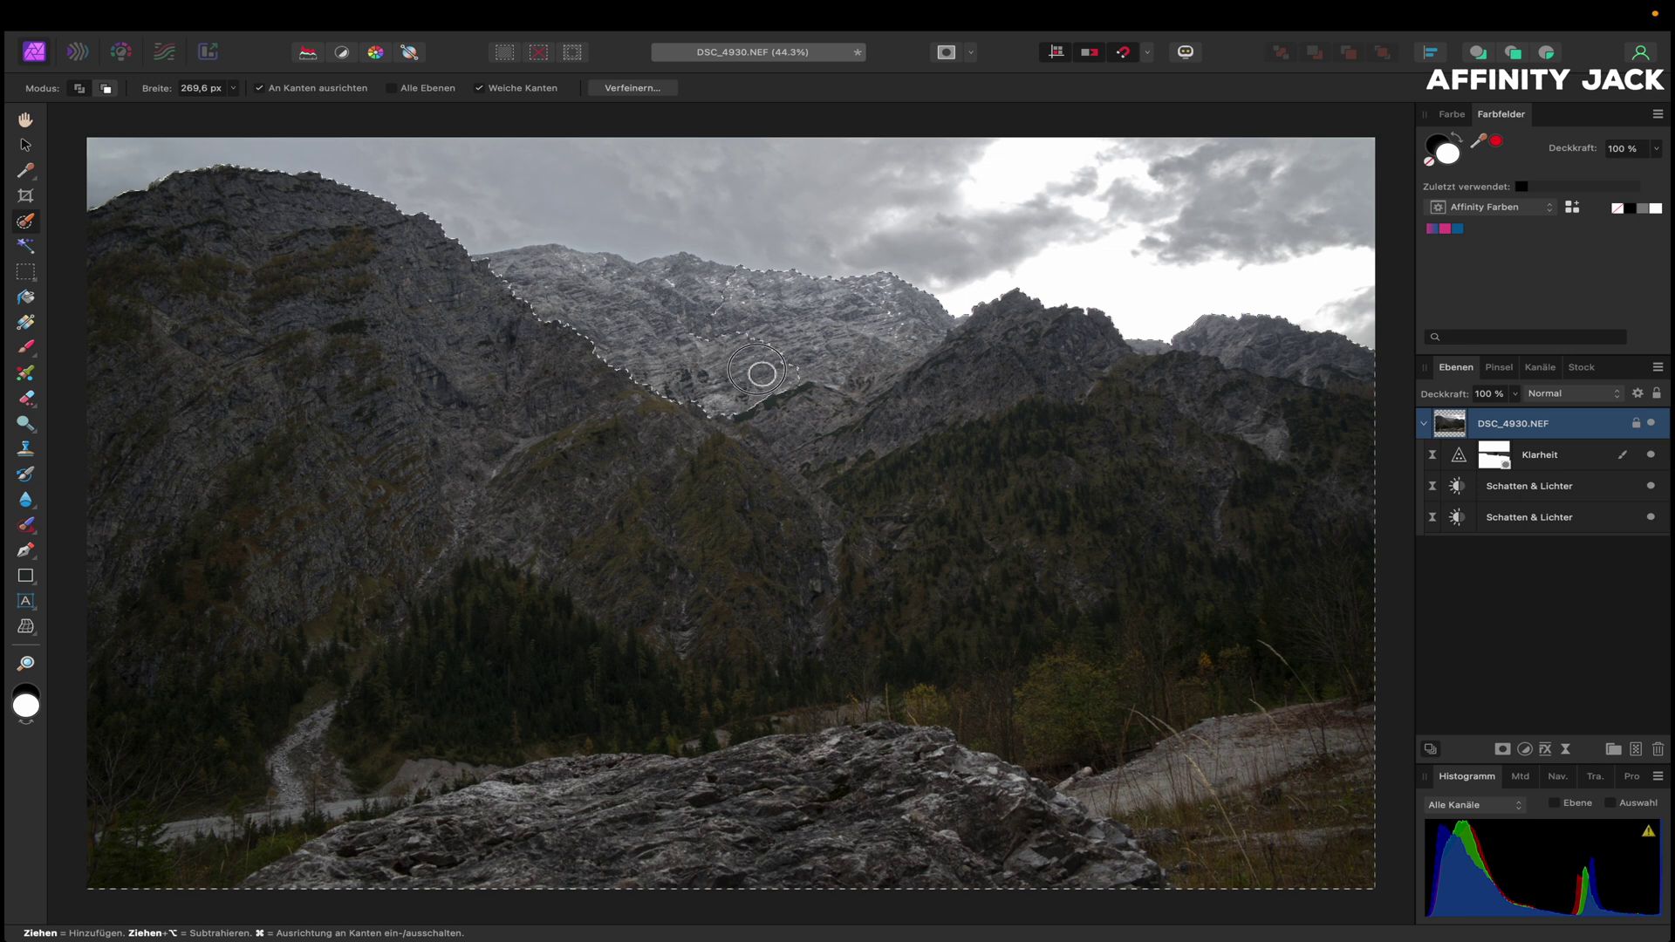
drag(701, 375, 903, 324)
drag(939, 804, 120, 777)
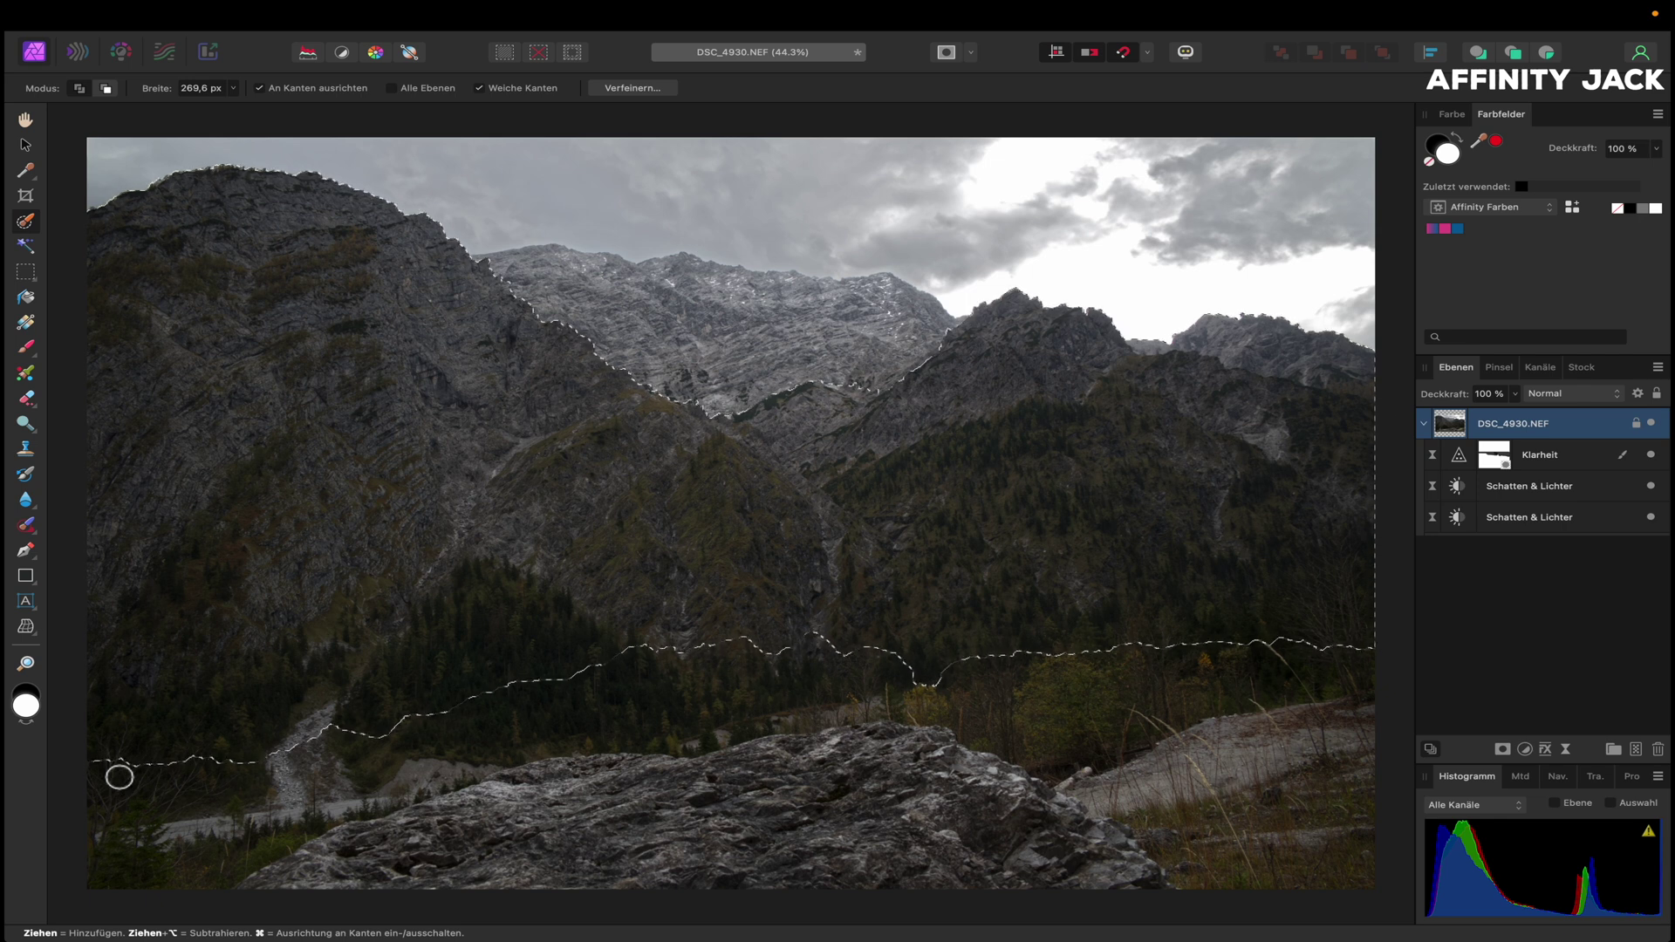
- Brighten the selection with a 0.536 Belichtung adjustment, deselect, and add a Helligkeit / Kontrast adjustment
click(1524, 749)
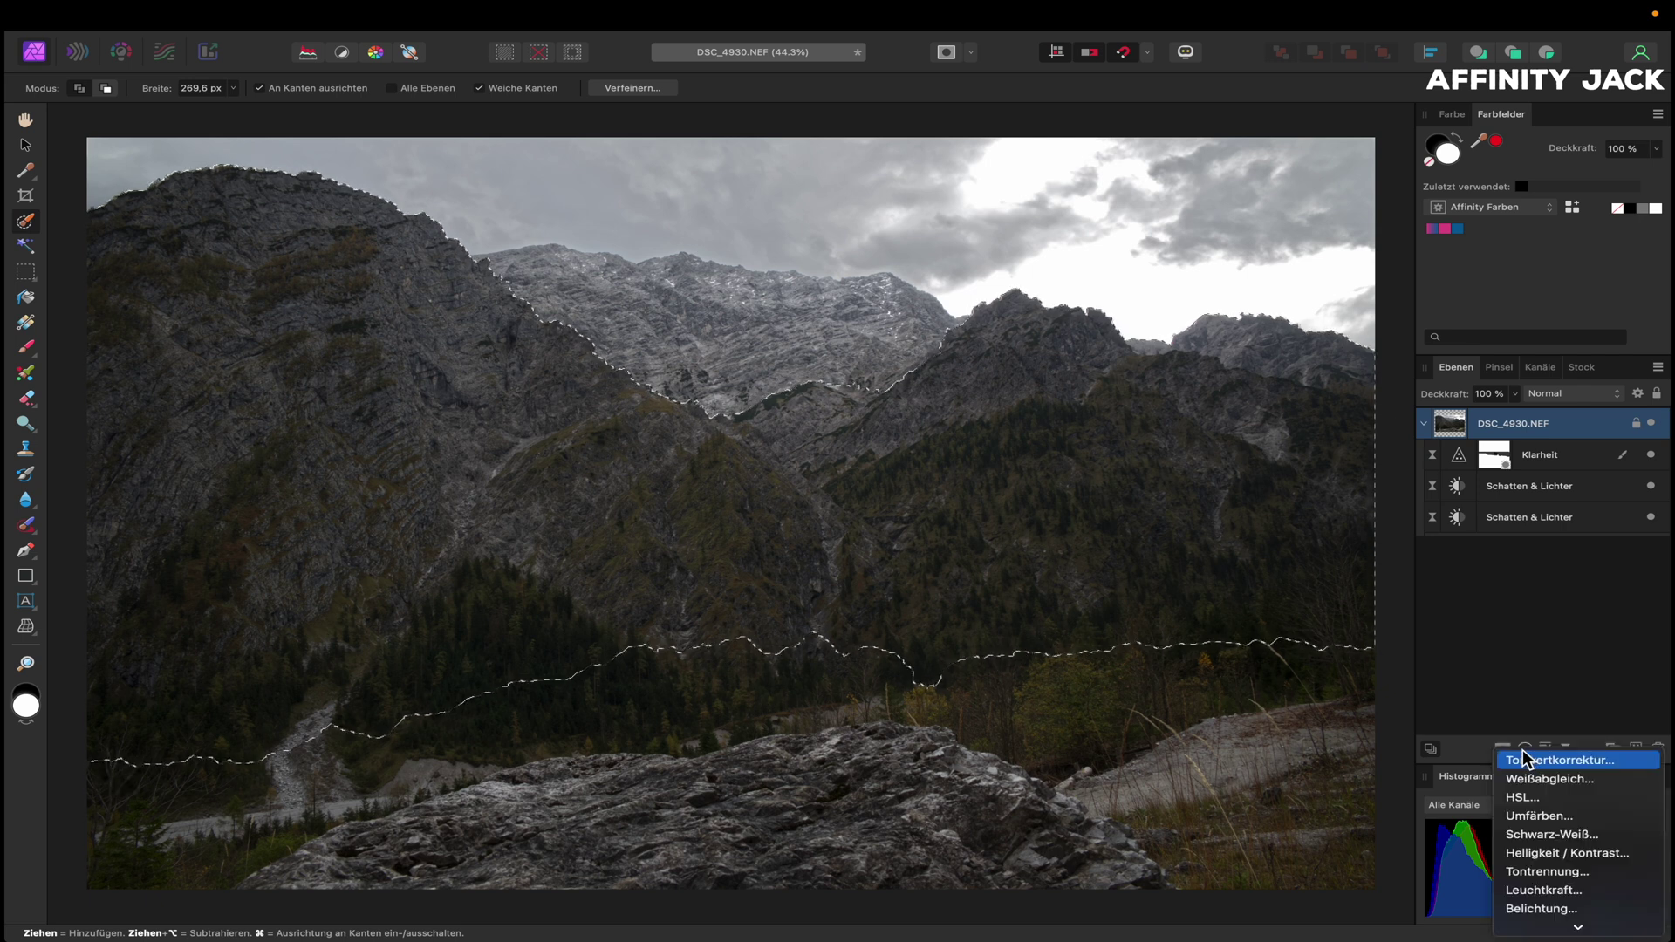
click(1542, 908)
drag(1424, 650, 1436, 650)
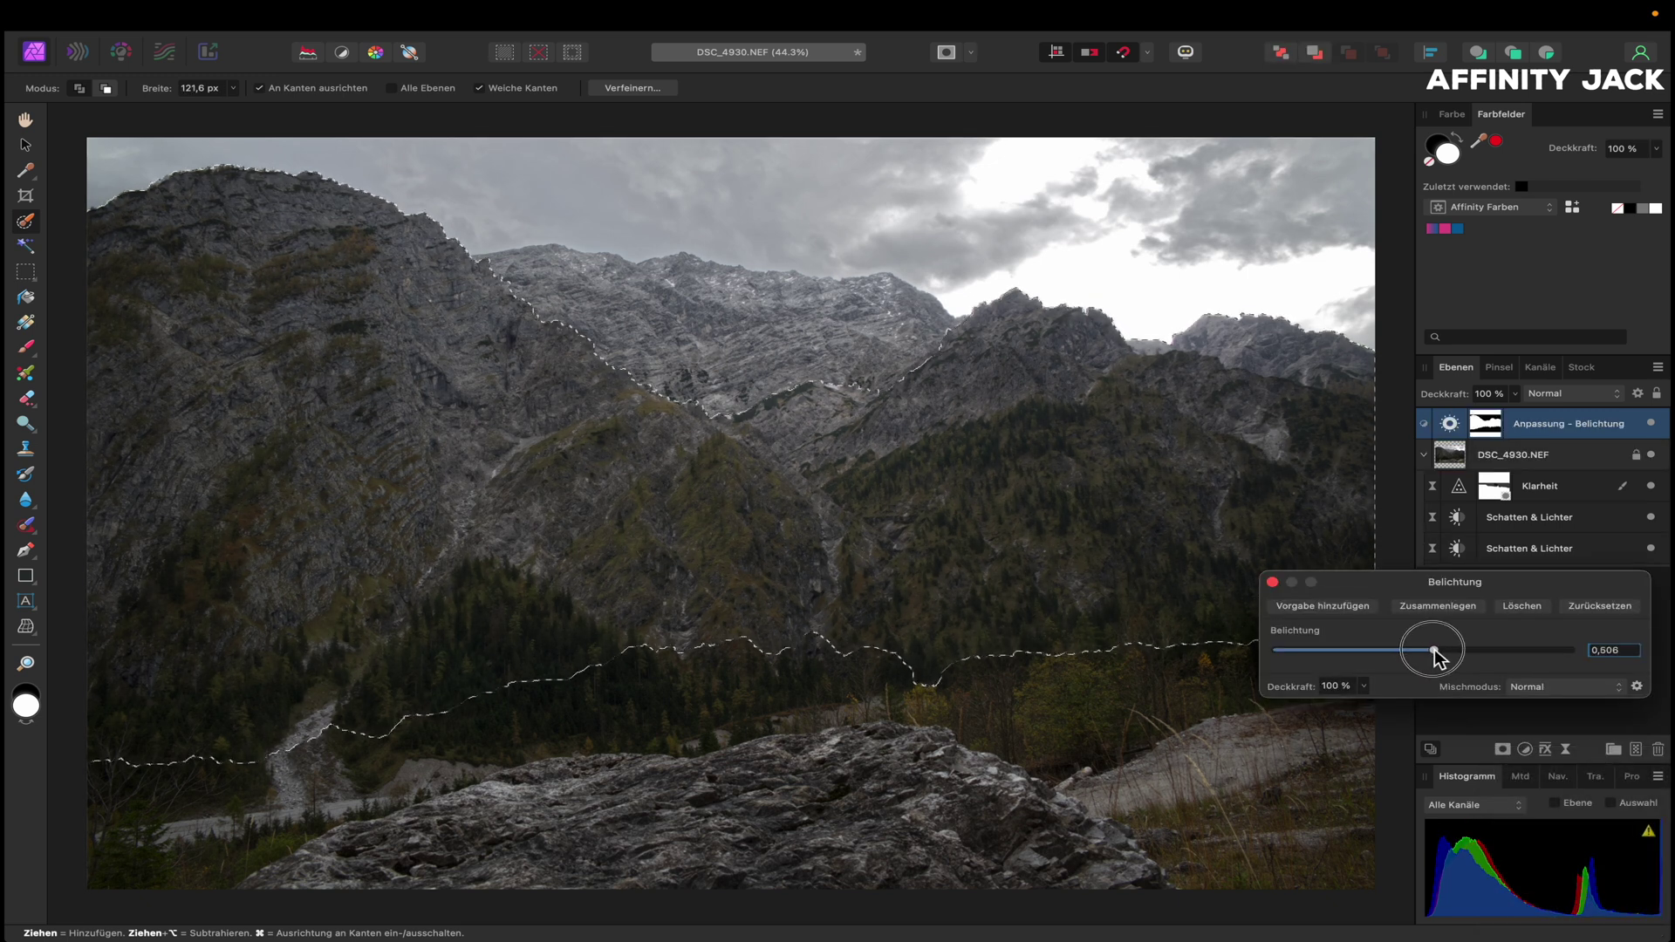
drag(1437, 650, 1433, 650)
drag(1435, 651, 1437, 651)
click(1272, 582)
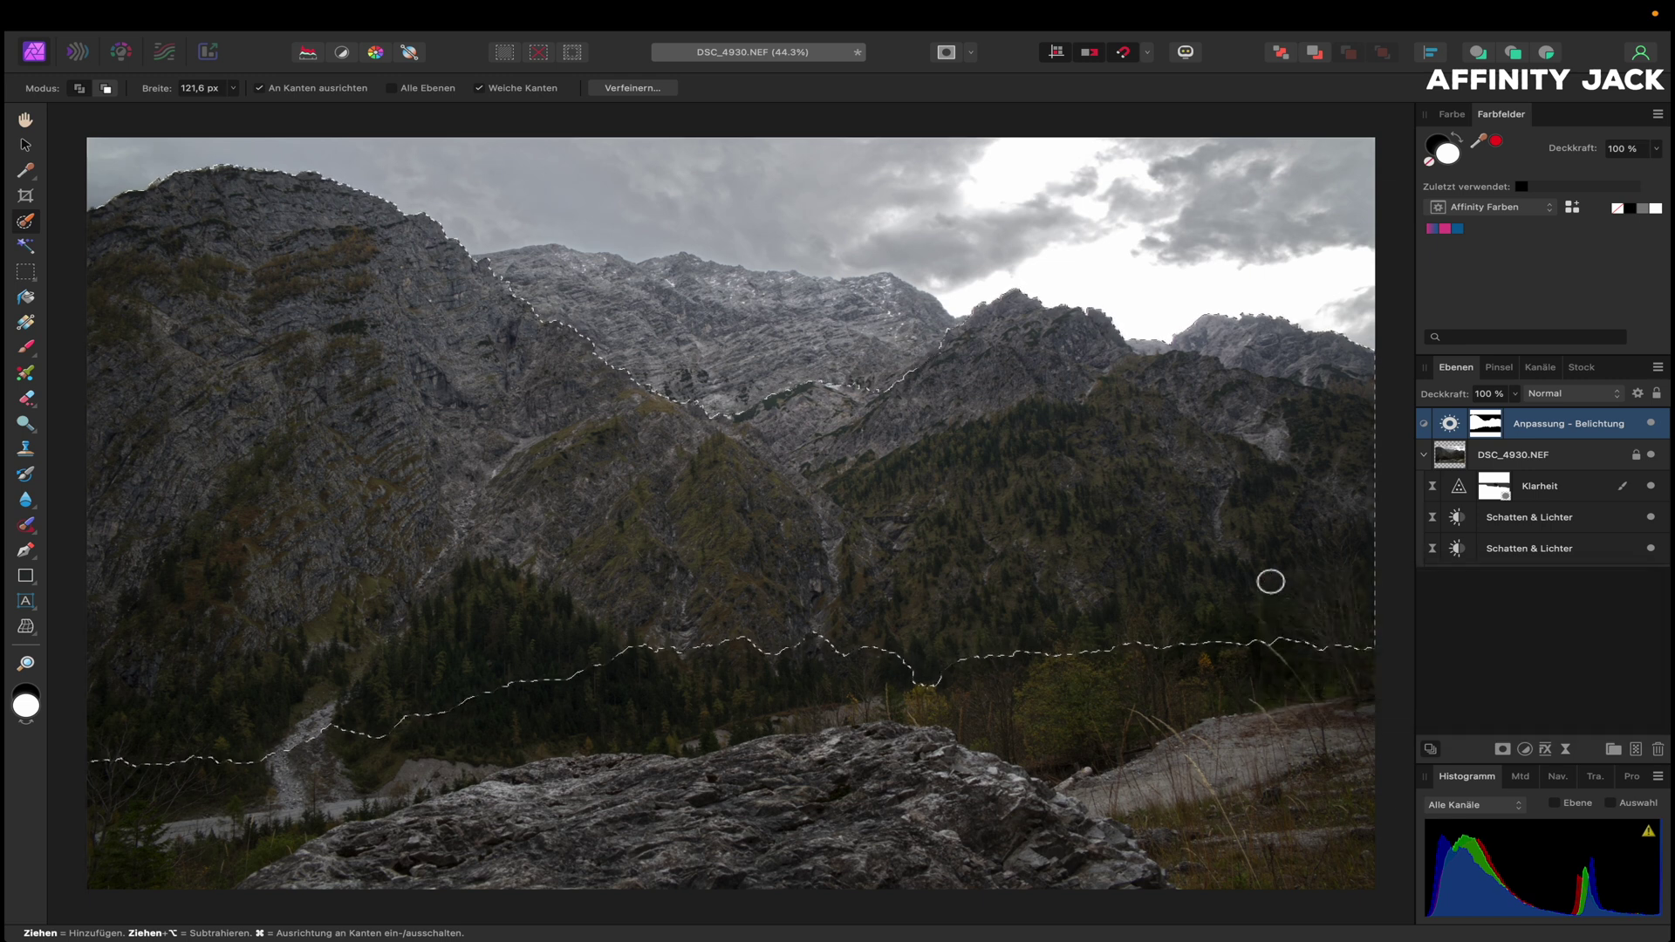
key(super+d)
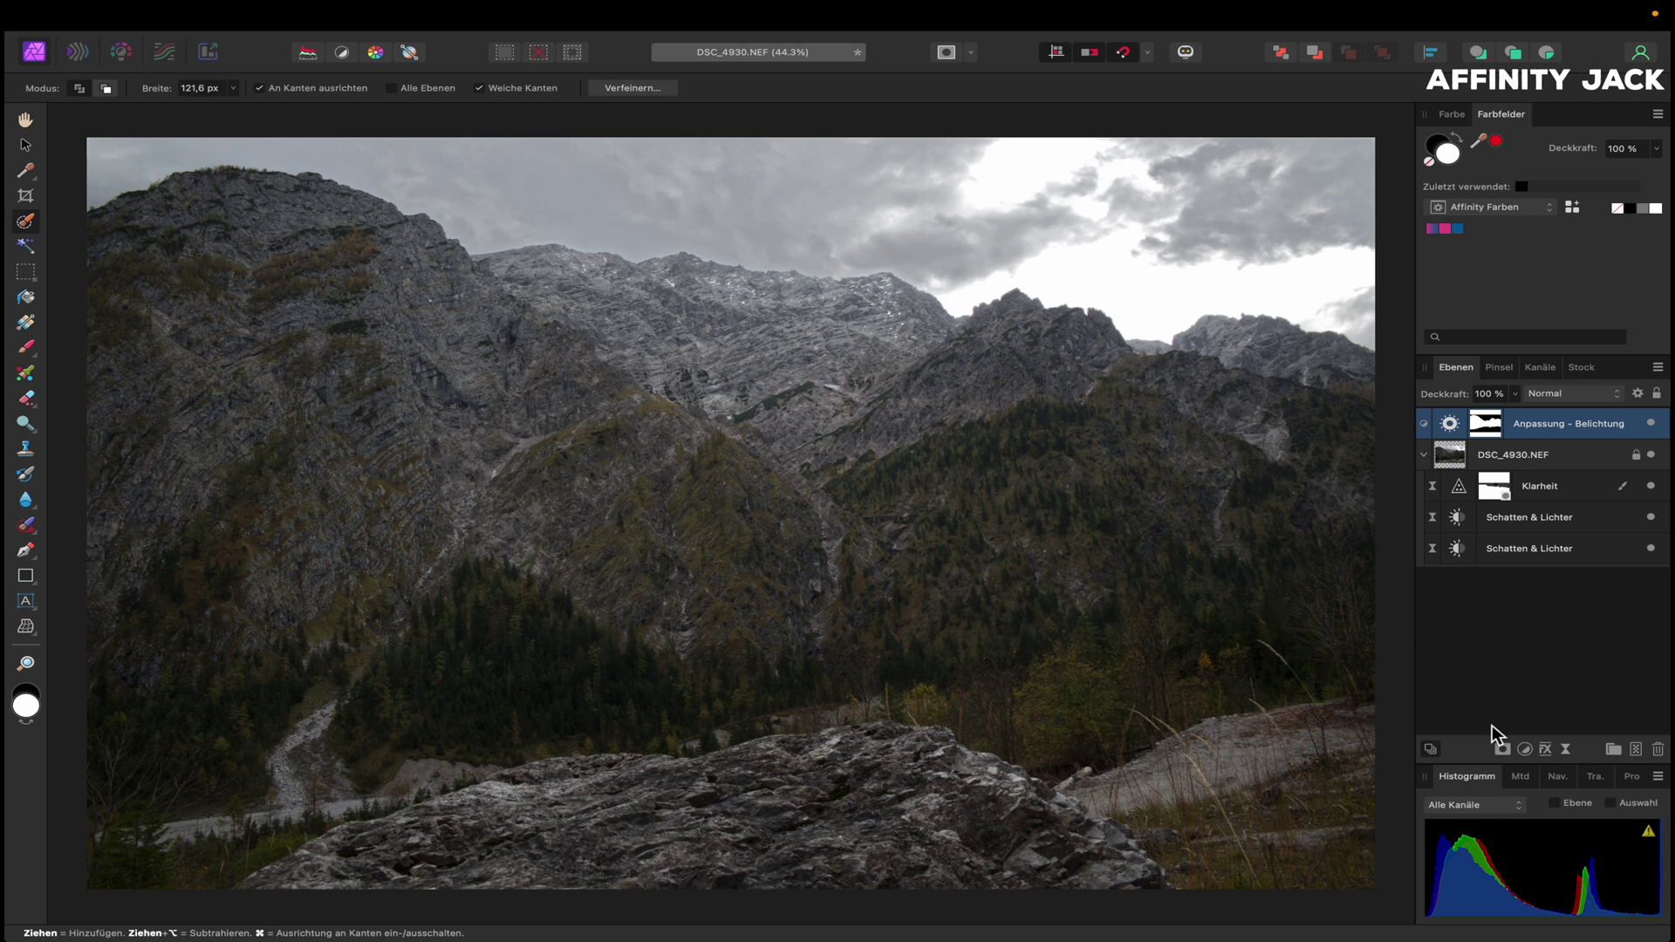
click(1526, 749)
click(1552, 848)
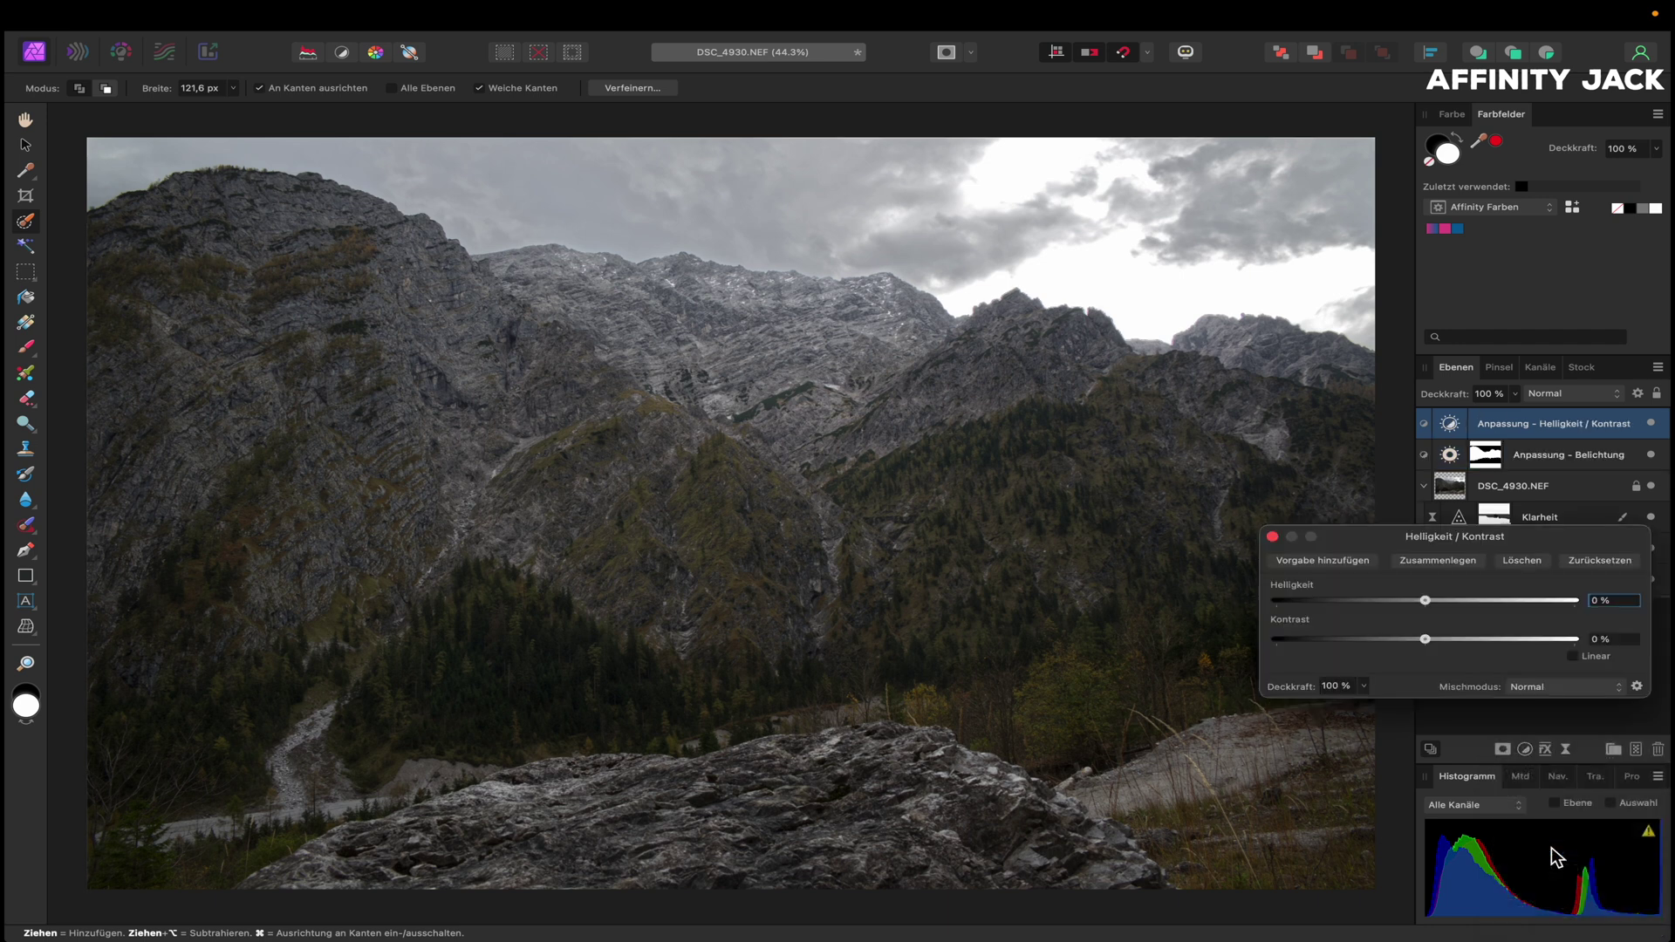
- Set contrast to 31% and brightness to 17%, then toggle the adjustment to compare
drag(1426, 640, 1474, 641)
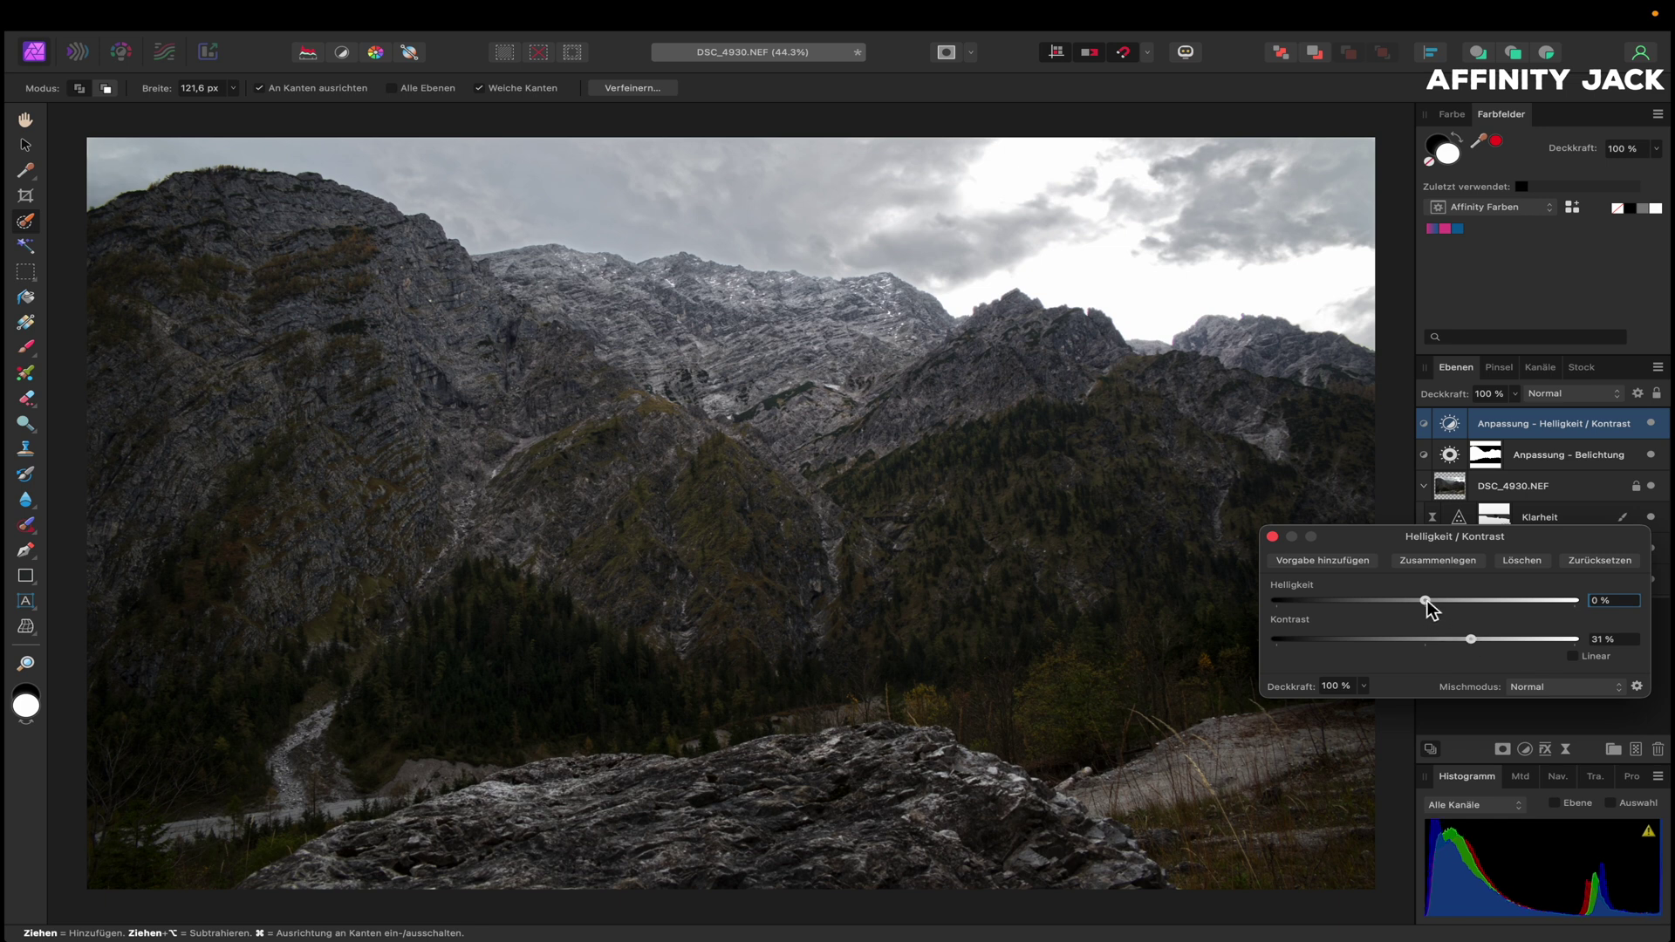
drag(1426, 601, 1453, 601)
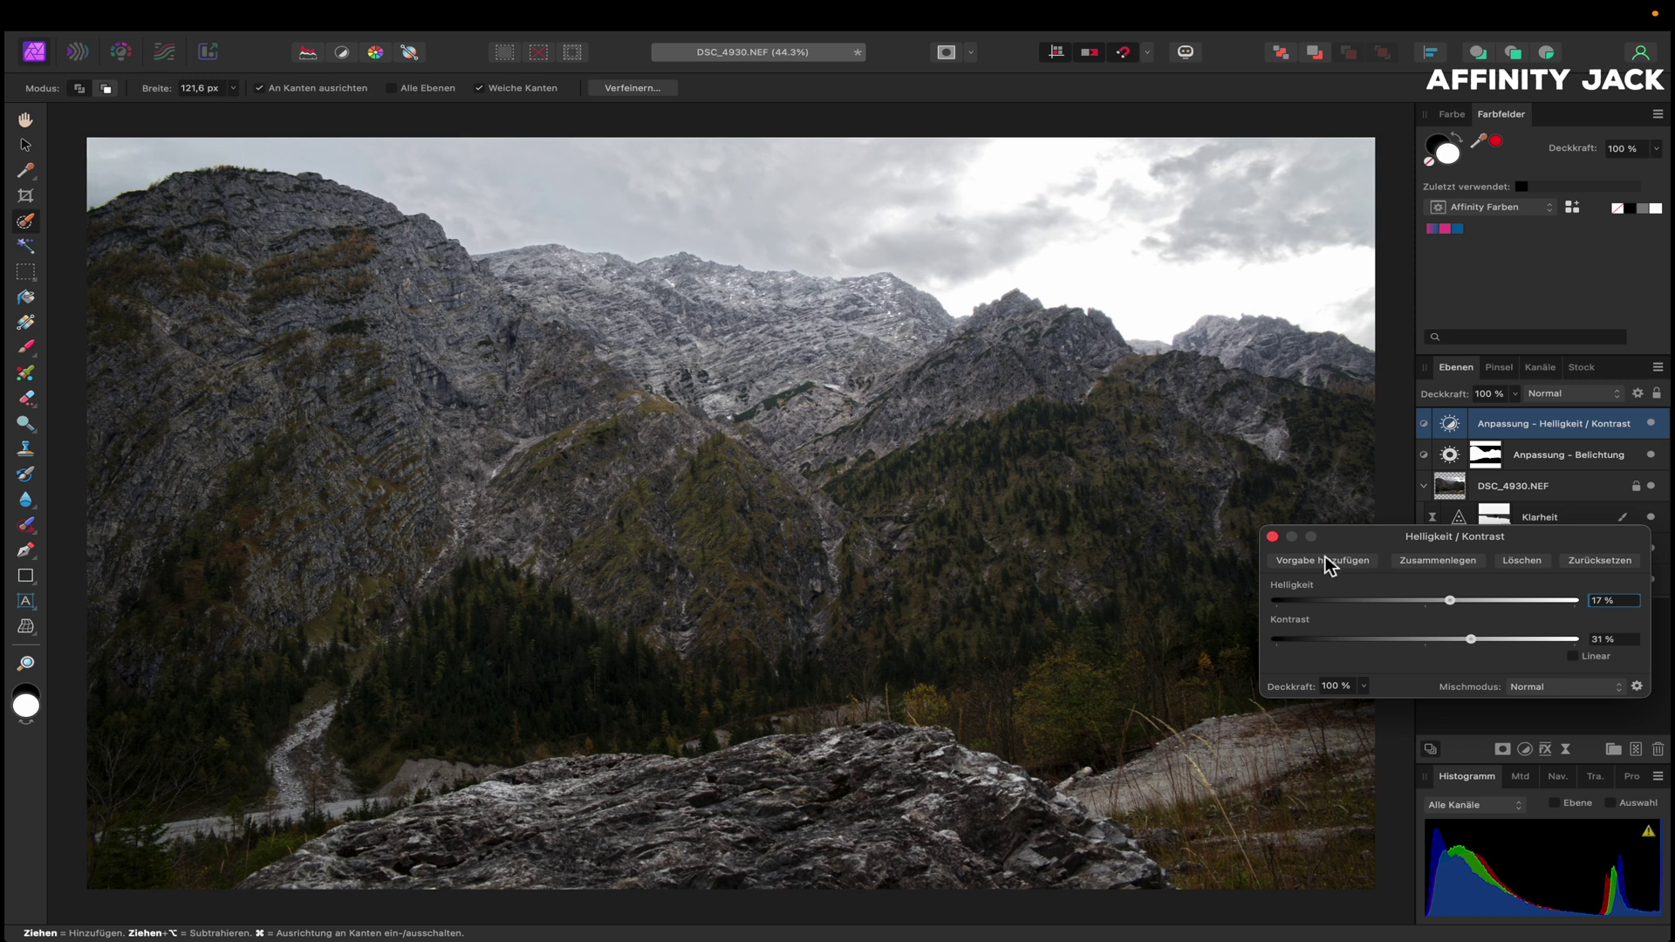
click(1272, 537)
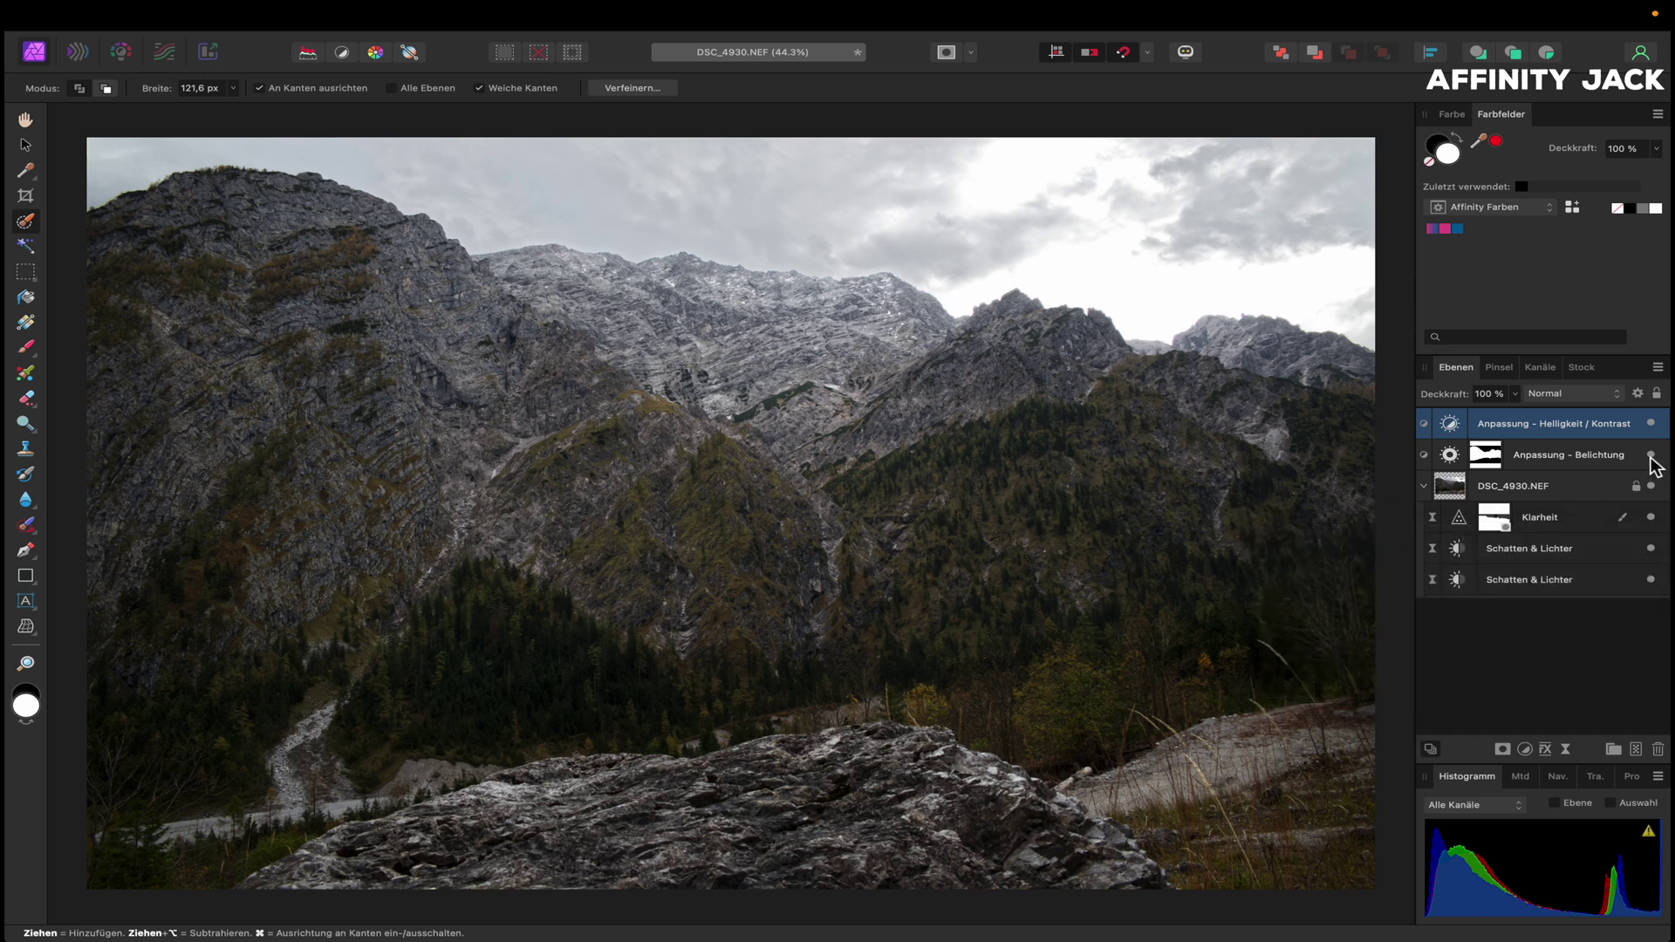
click(1652, 424)
click(1652, 424)
- Add a Selektive Farbkorrektur with Gelbtöne Zyan -100% and Gelb 100%, then invert its mask
click(1524, 749)
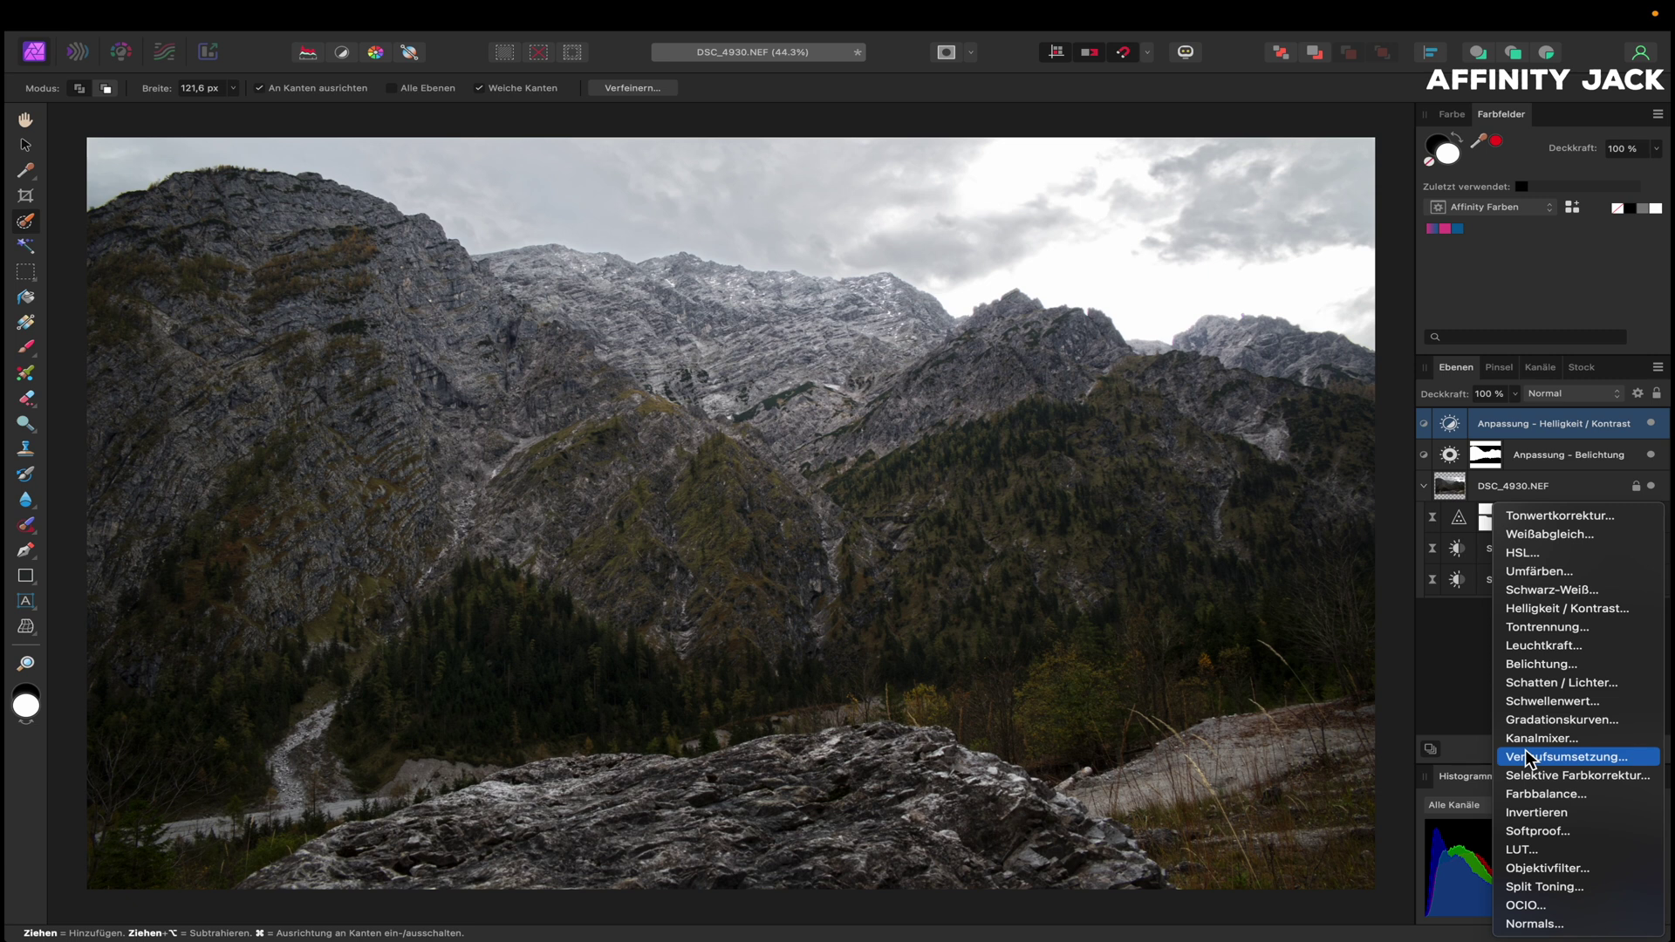
click(1531, 773)
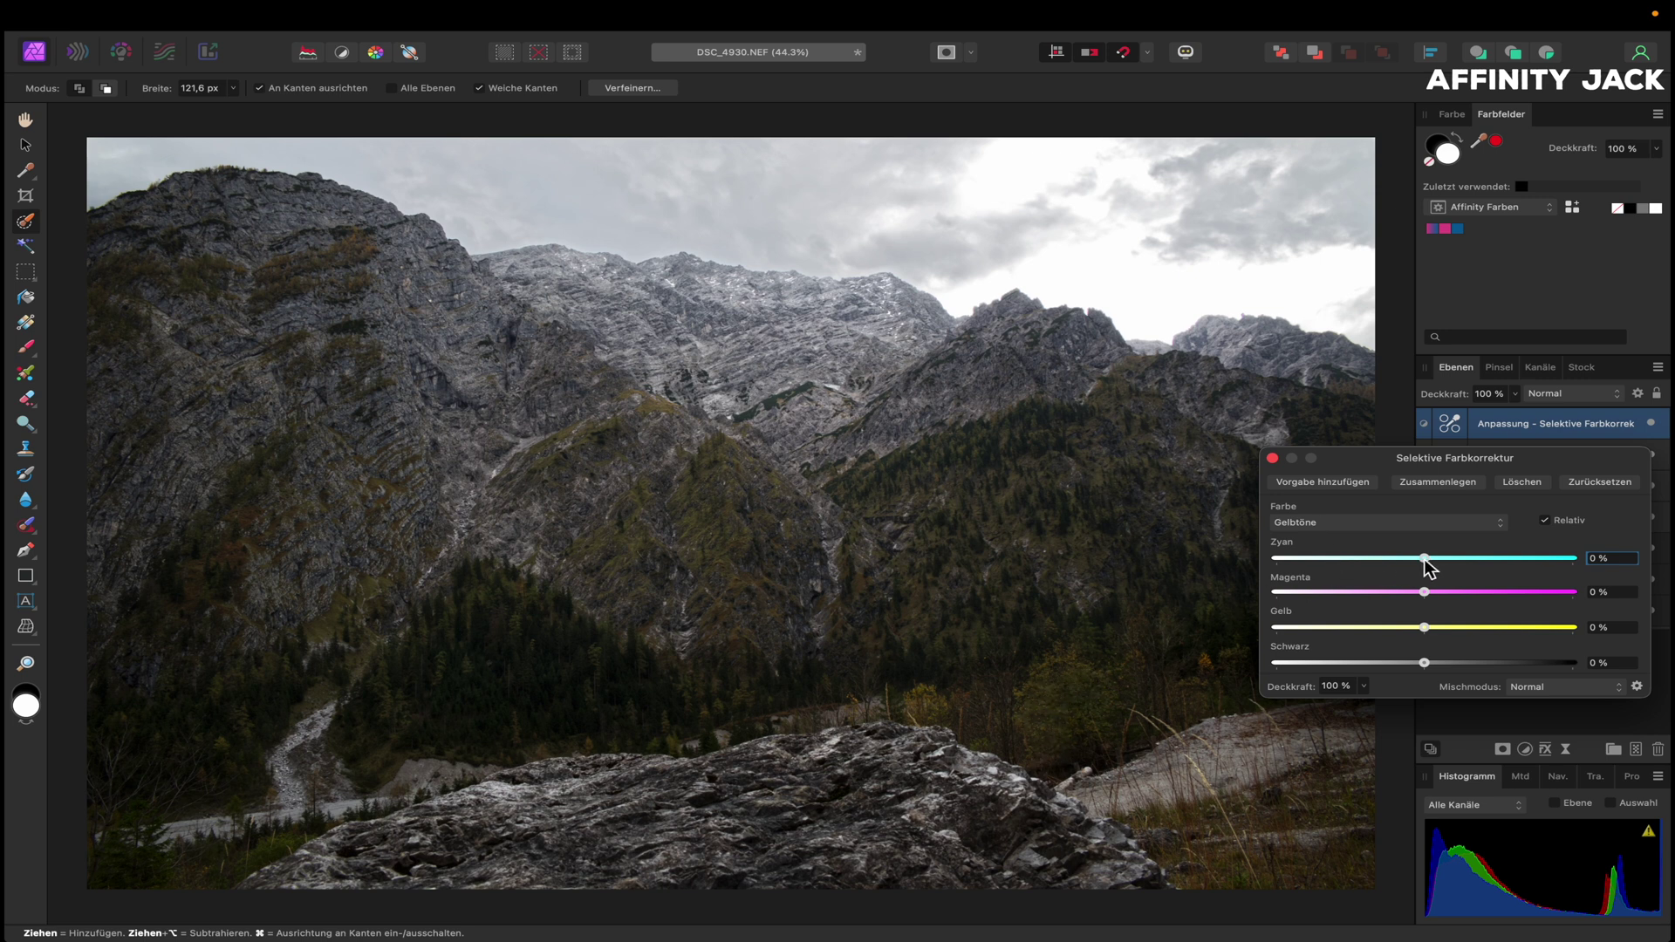
drag(1423, 558, 1263, 557)
drag(1424, 627, 1583, 634)
click(1273, 458)
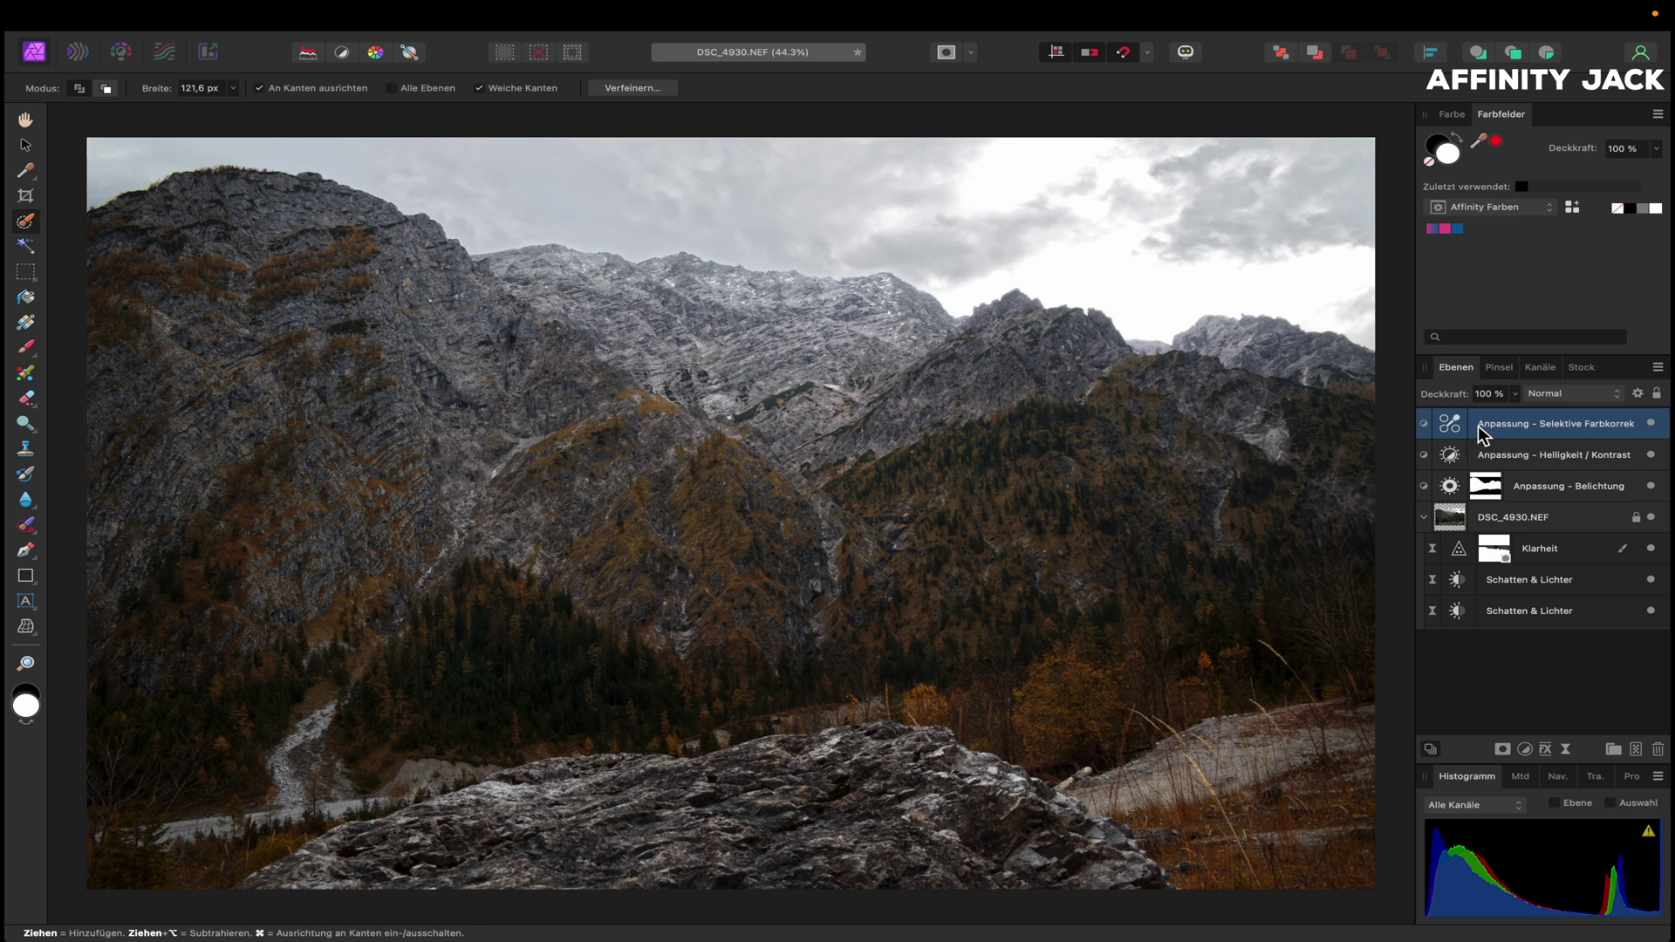
key(super+i)
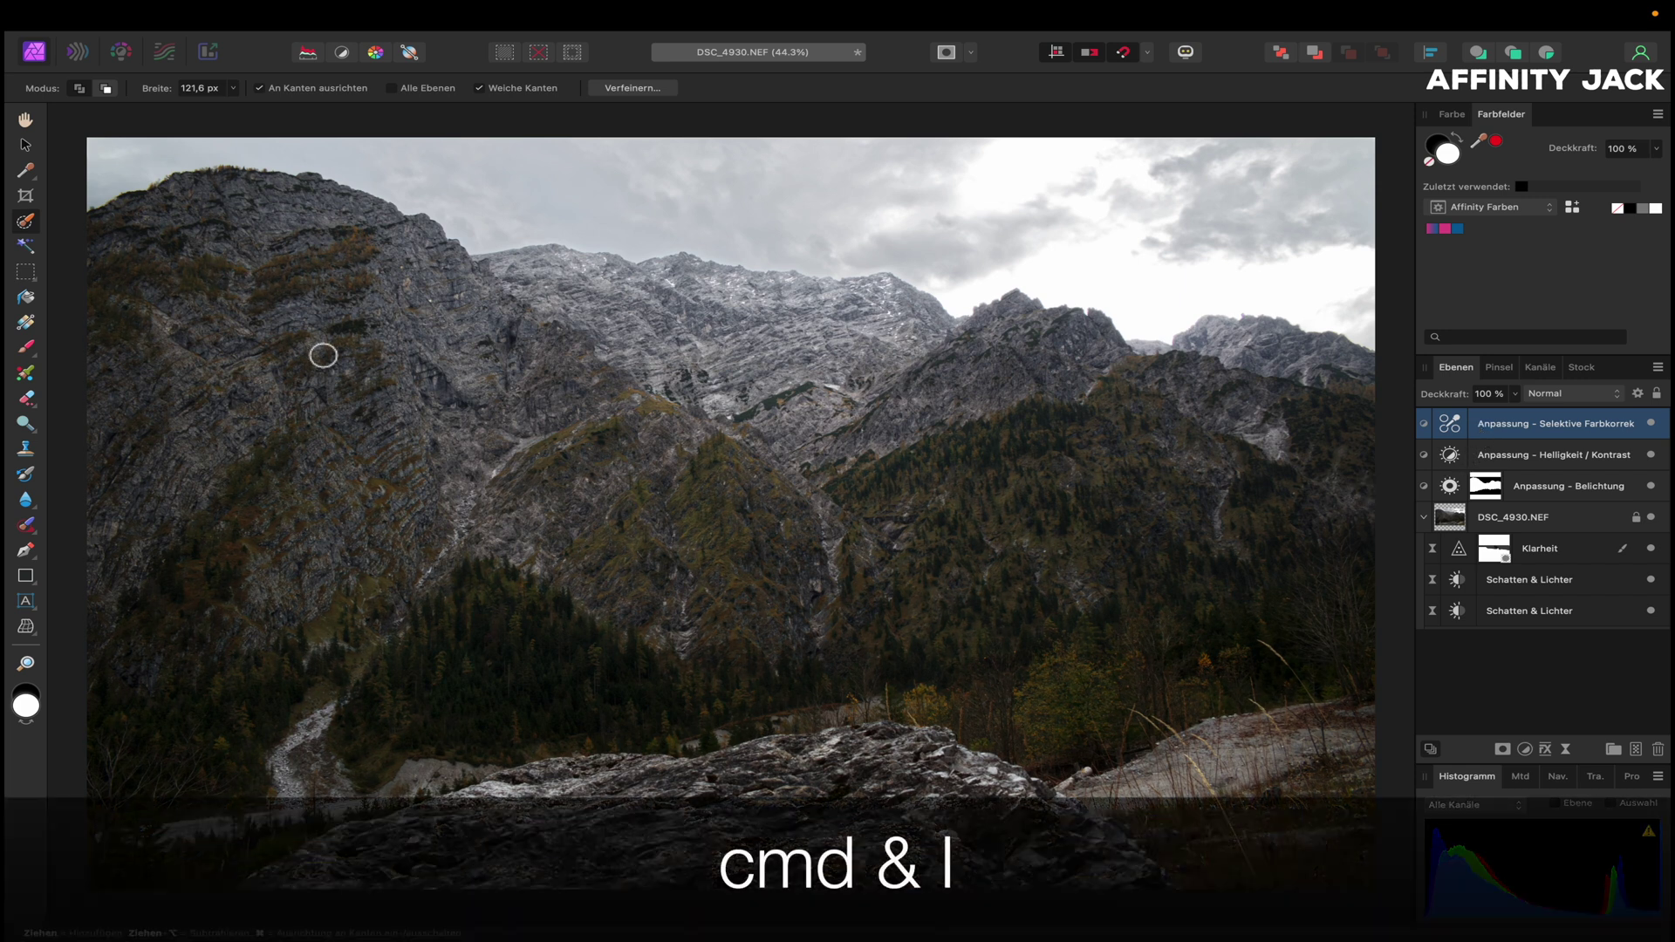
- Paint the warm orange tone back onto the lower-right trees with a white brush
click(26, 347)
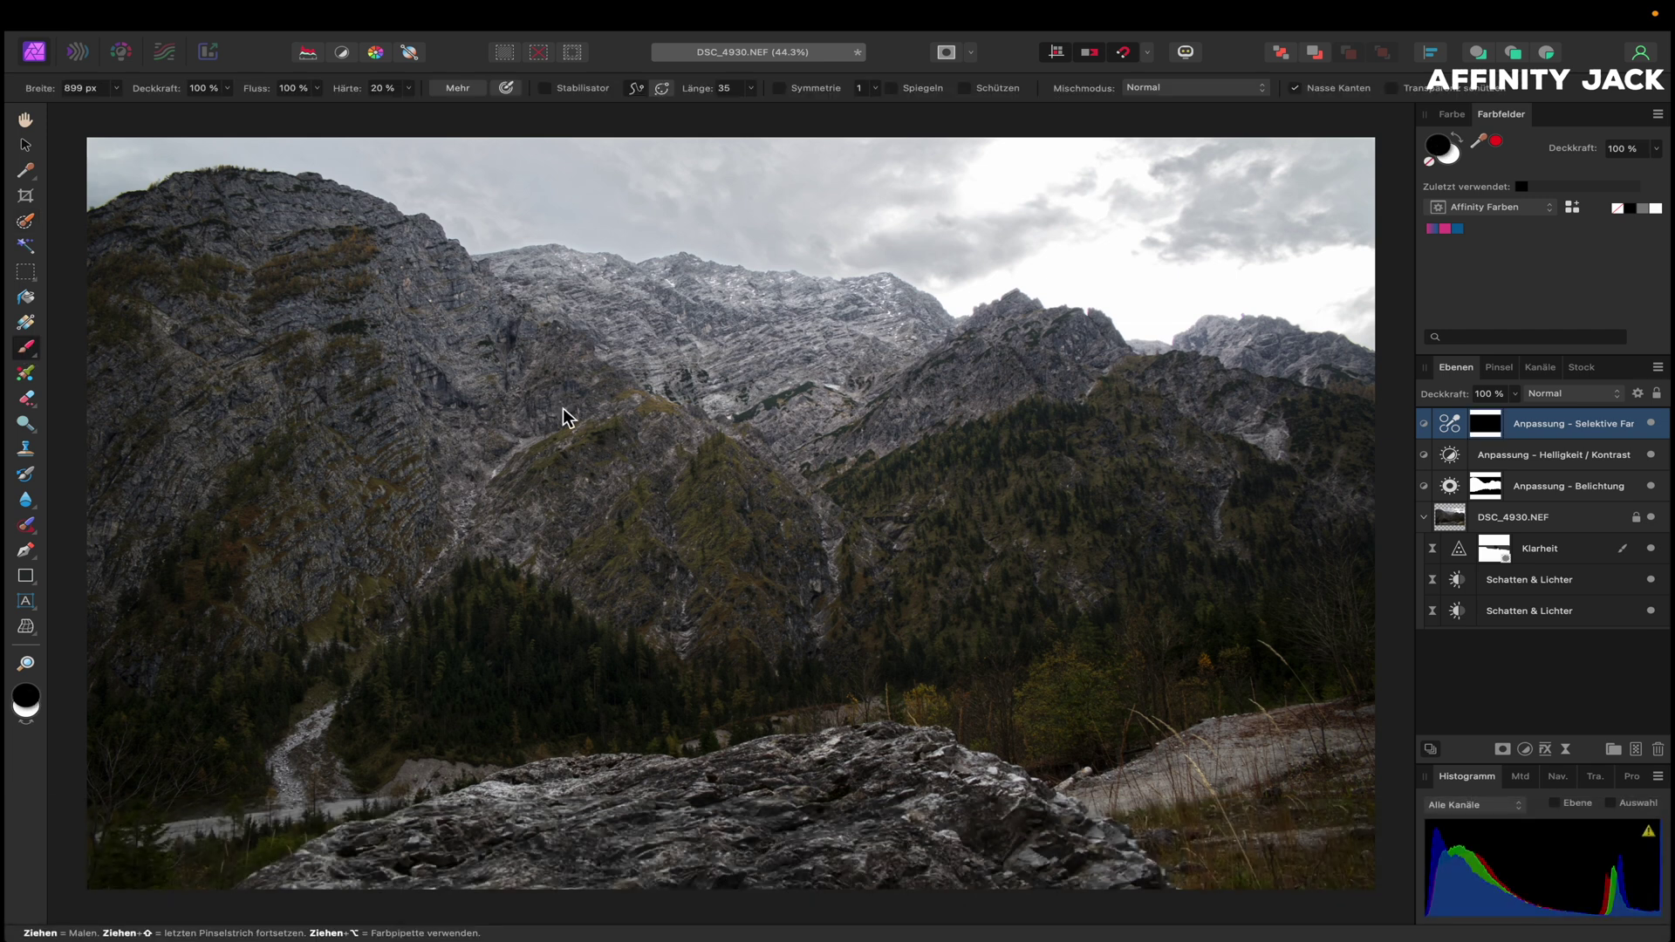
key(x)
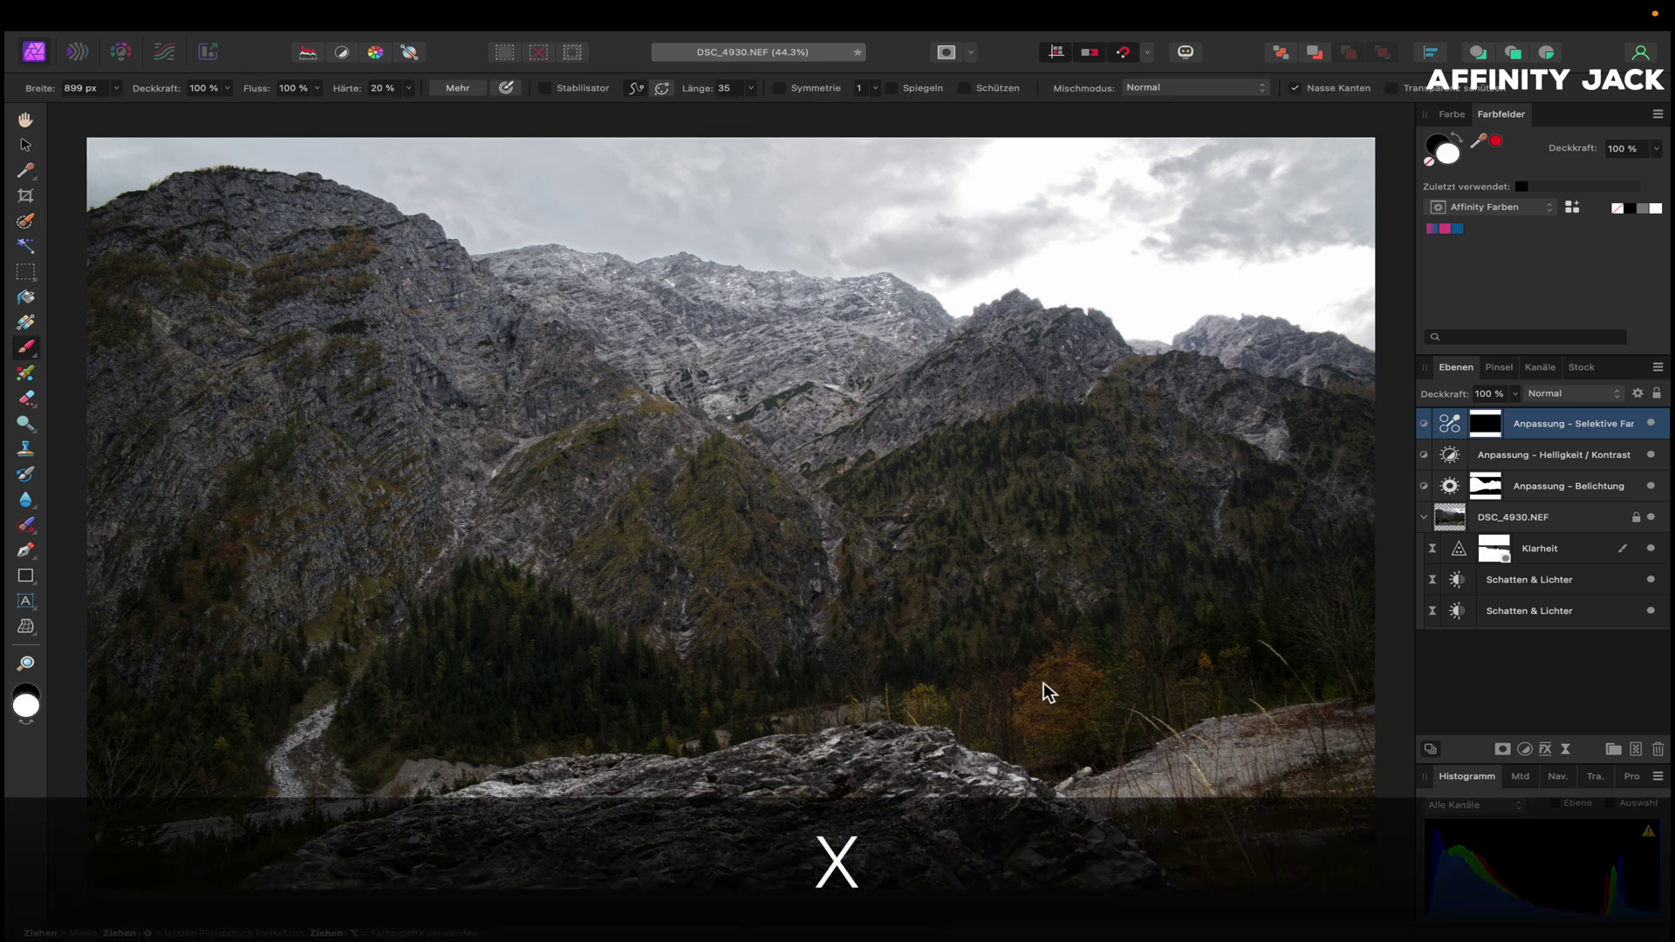
click(1057, 715)
mouse_move(1058, 715)
mouse_down()
mouse_move(1058, 684)
mouse_move(1044, 695)
mouse_move(1103, 710)
mouse_up()
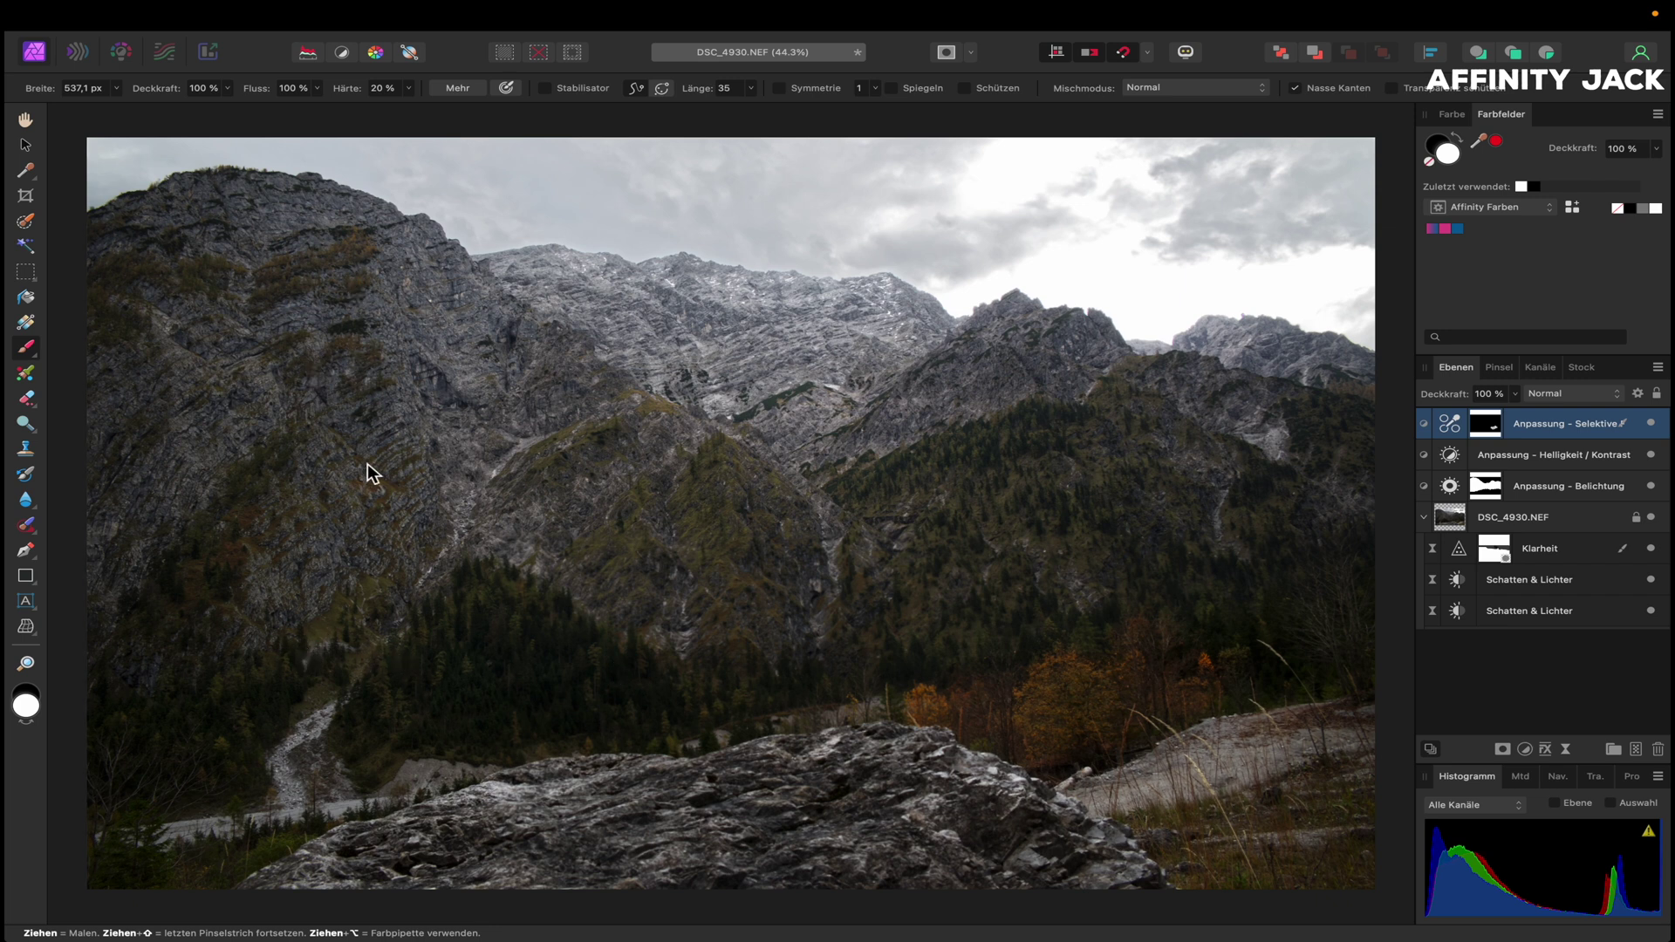
scroll(500, 641, up, 3)
scroll(489, 672, up, 2)
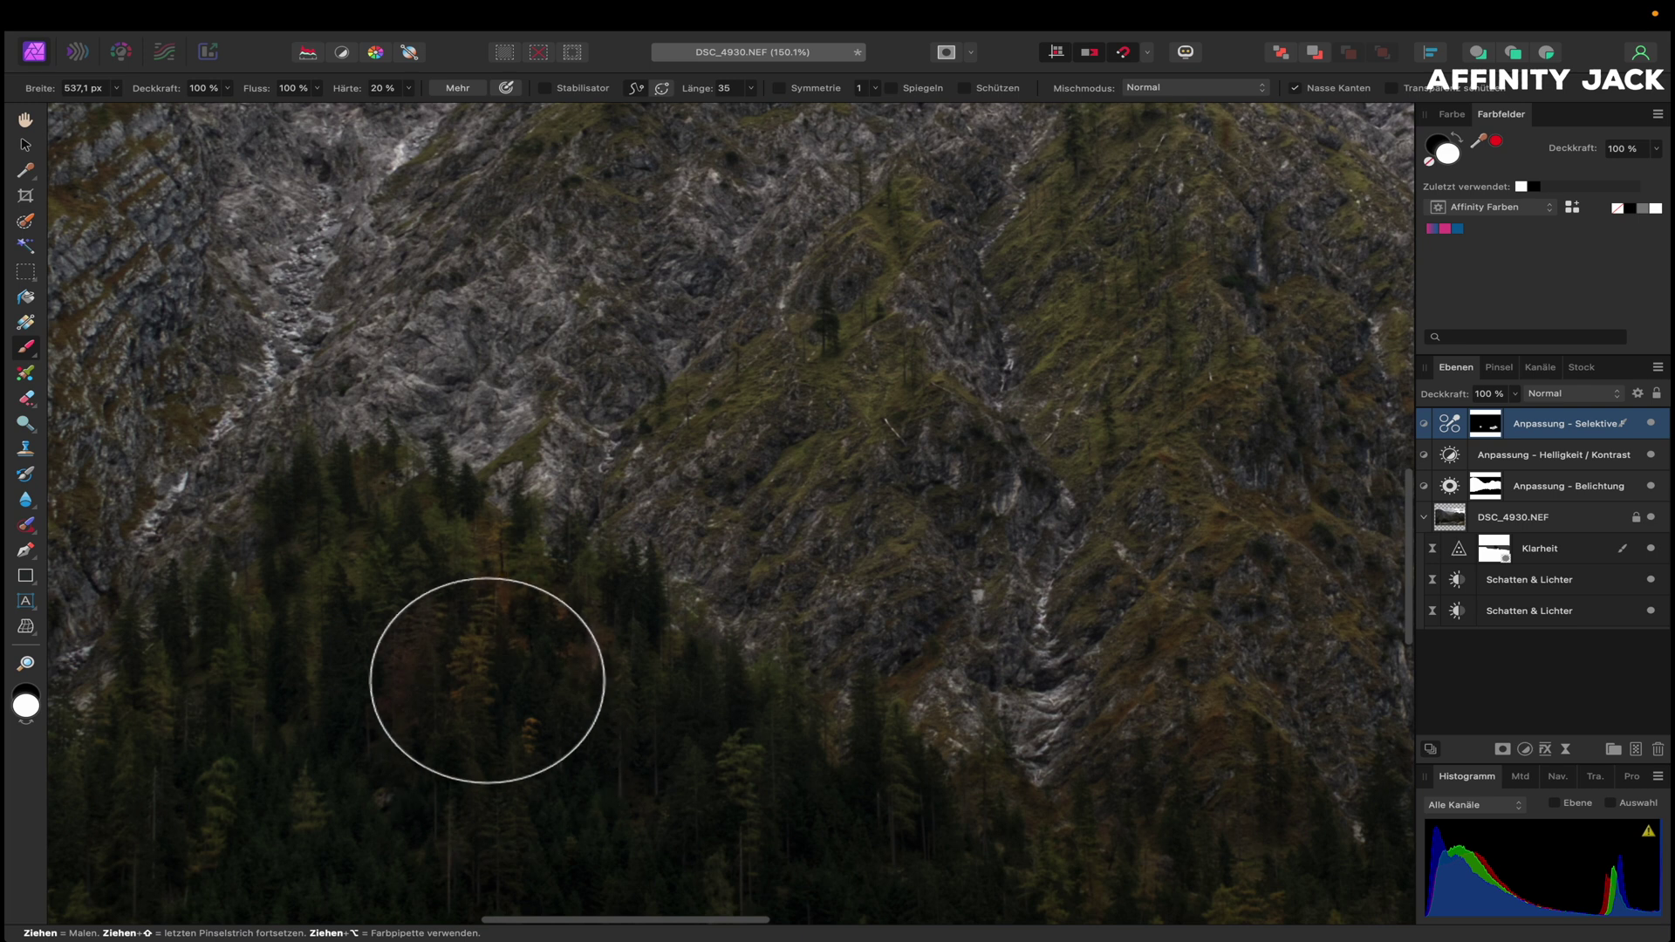
- Shrink the brush to 113.8 px, paint the orange onto the forest trees, and fit the view to compare
drag(488, 681, 425, 645)
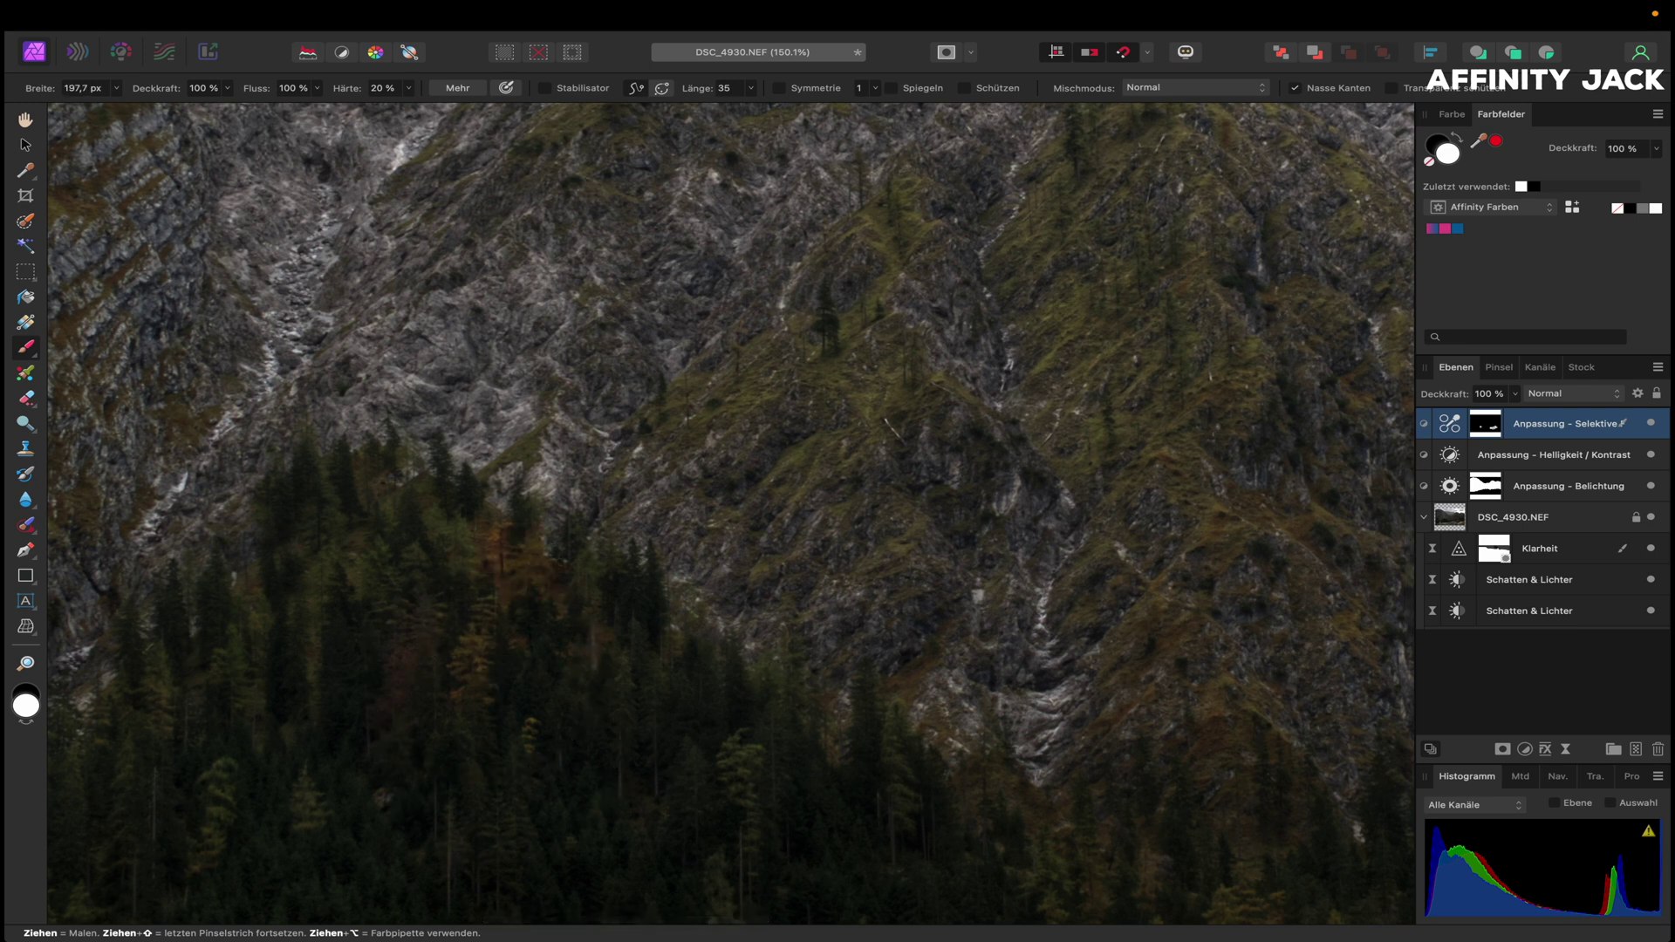
drag(464, 558, 378, 559)
scroll(750, 809, down, 2)
scroll(750, 810, down, 3)
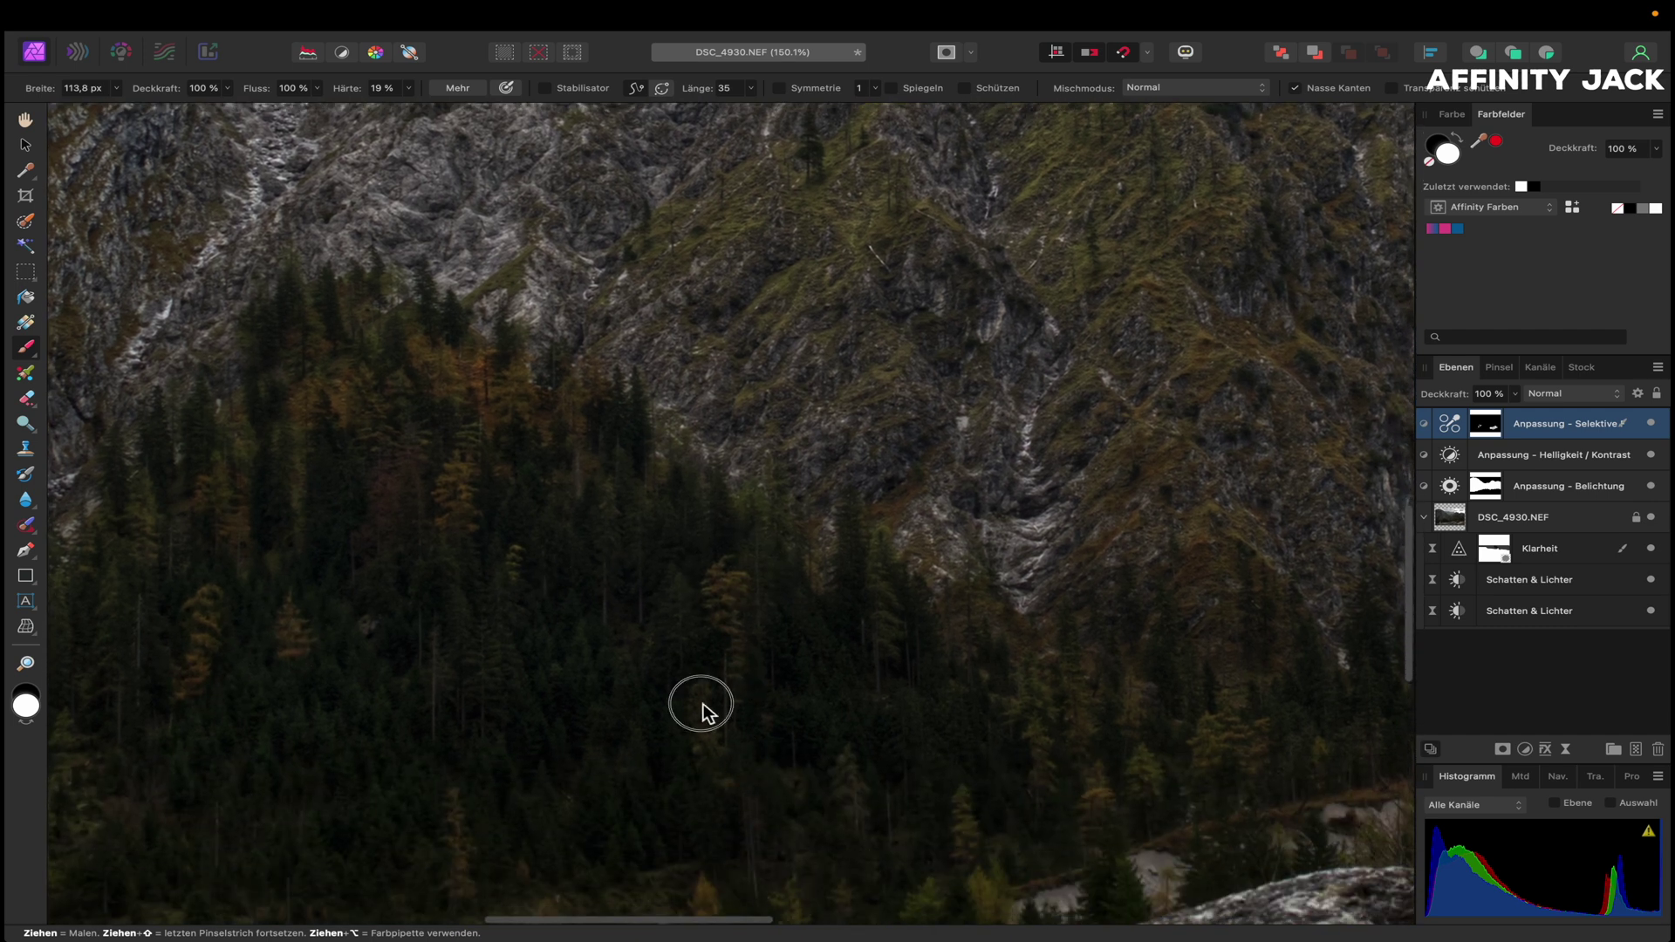
scroll(705, 756, down, 5)
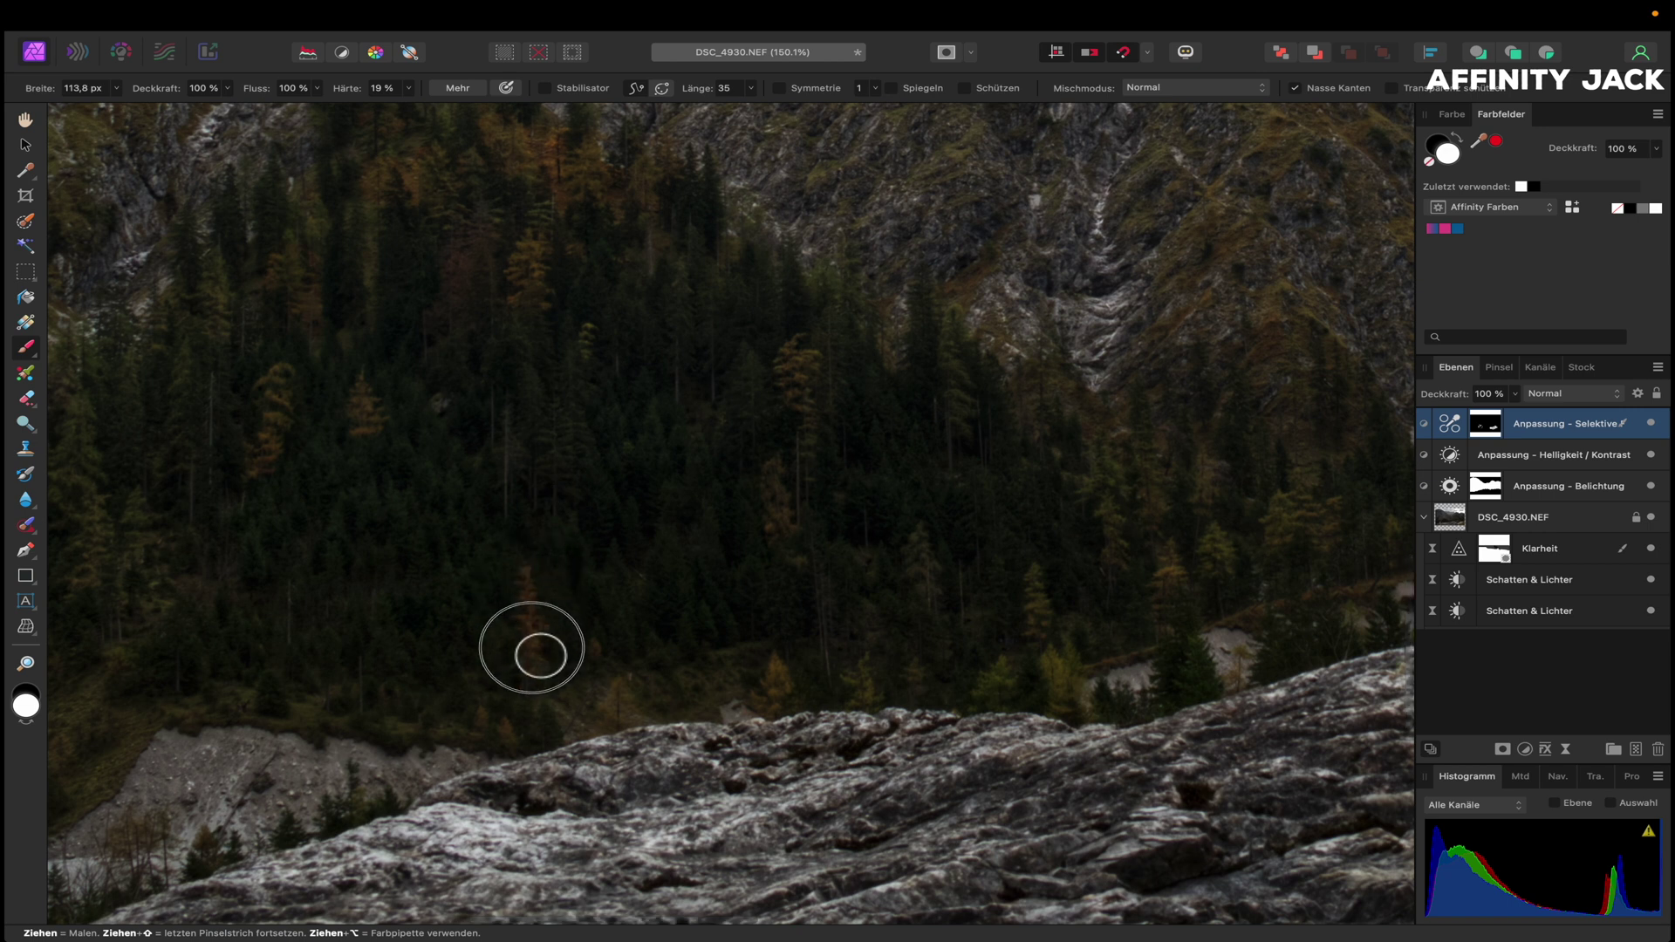
drag(984, 684, 1039, 616)
scroll(1205, 475, up, 3)
scroll(1205, 476, left, 5)
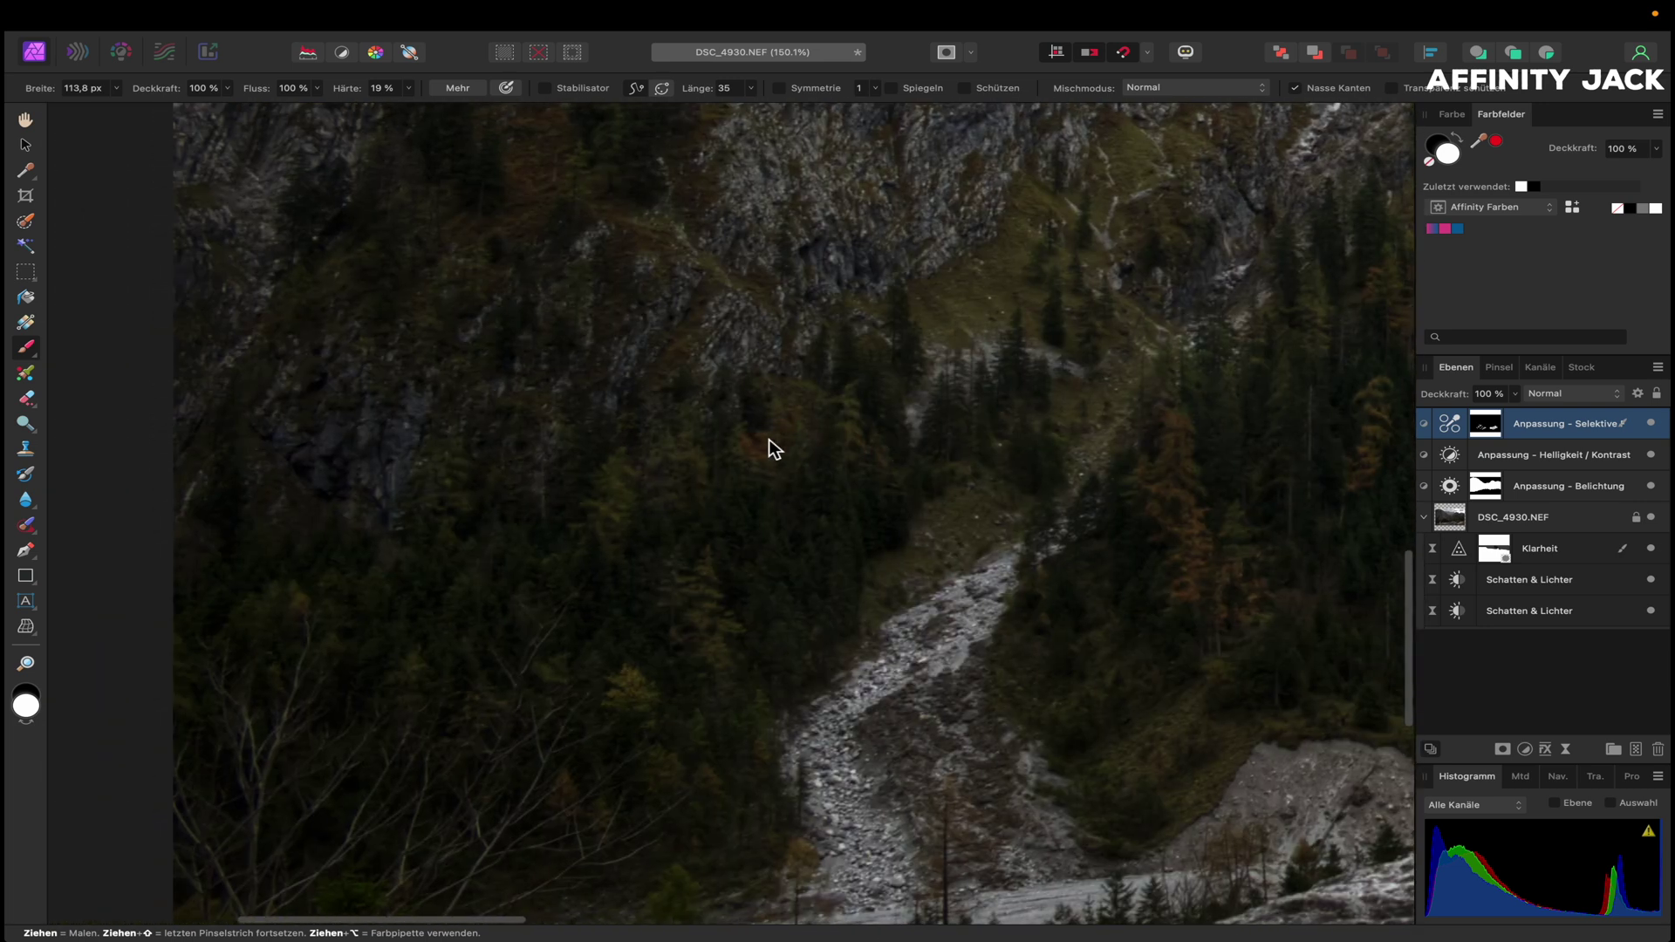
key(super+0)
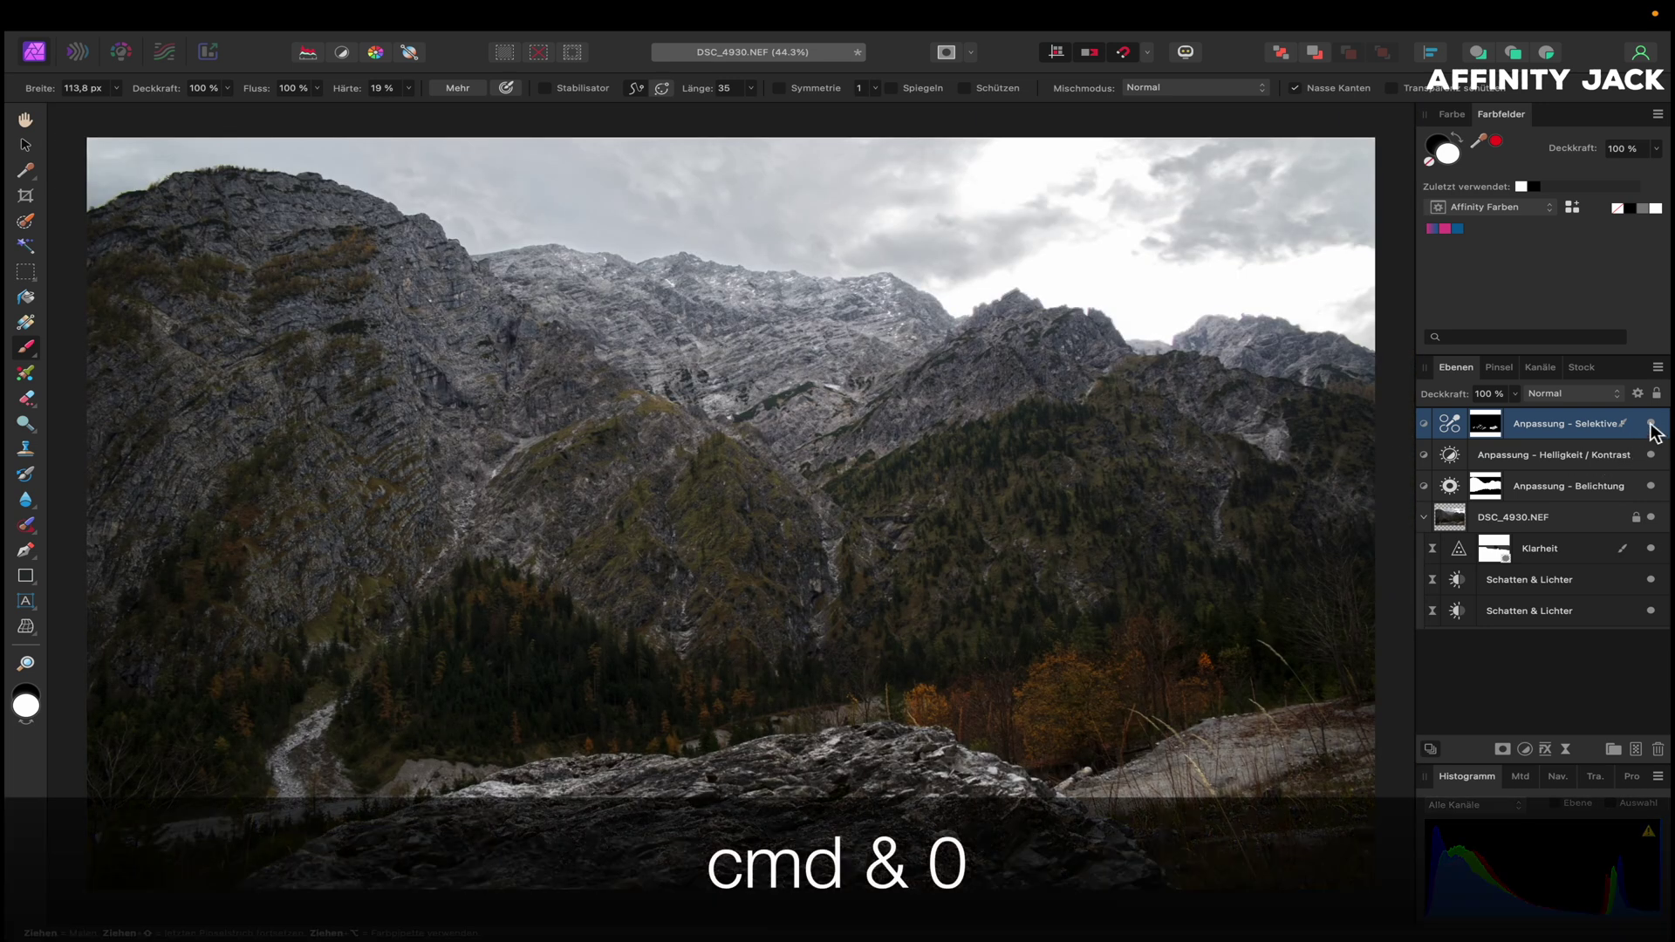
click(1651, 424)
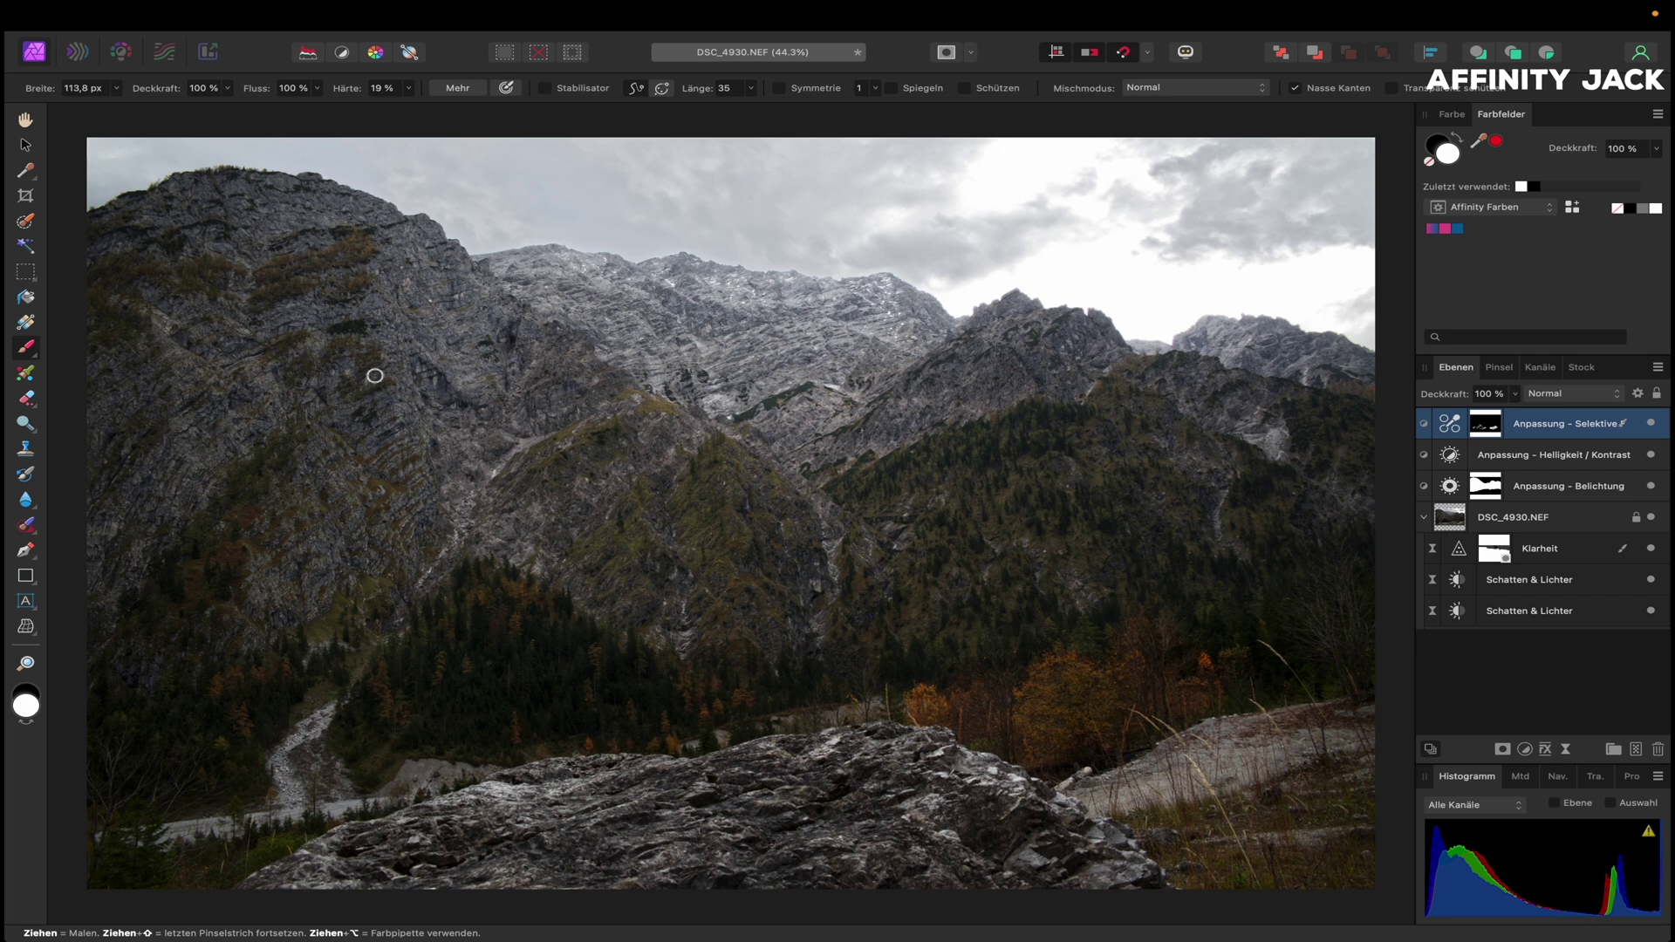
click(1526, 748)
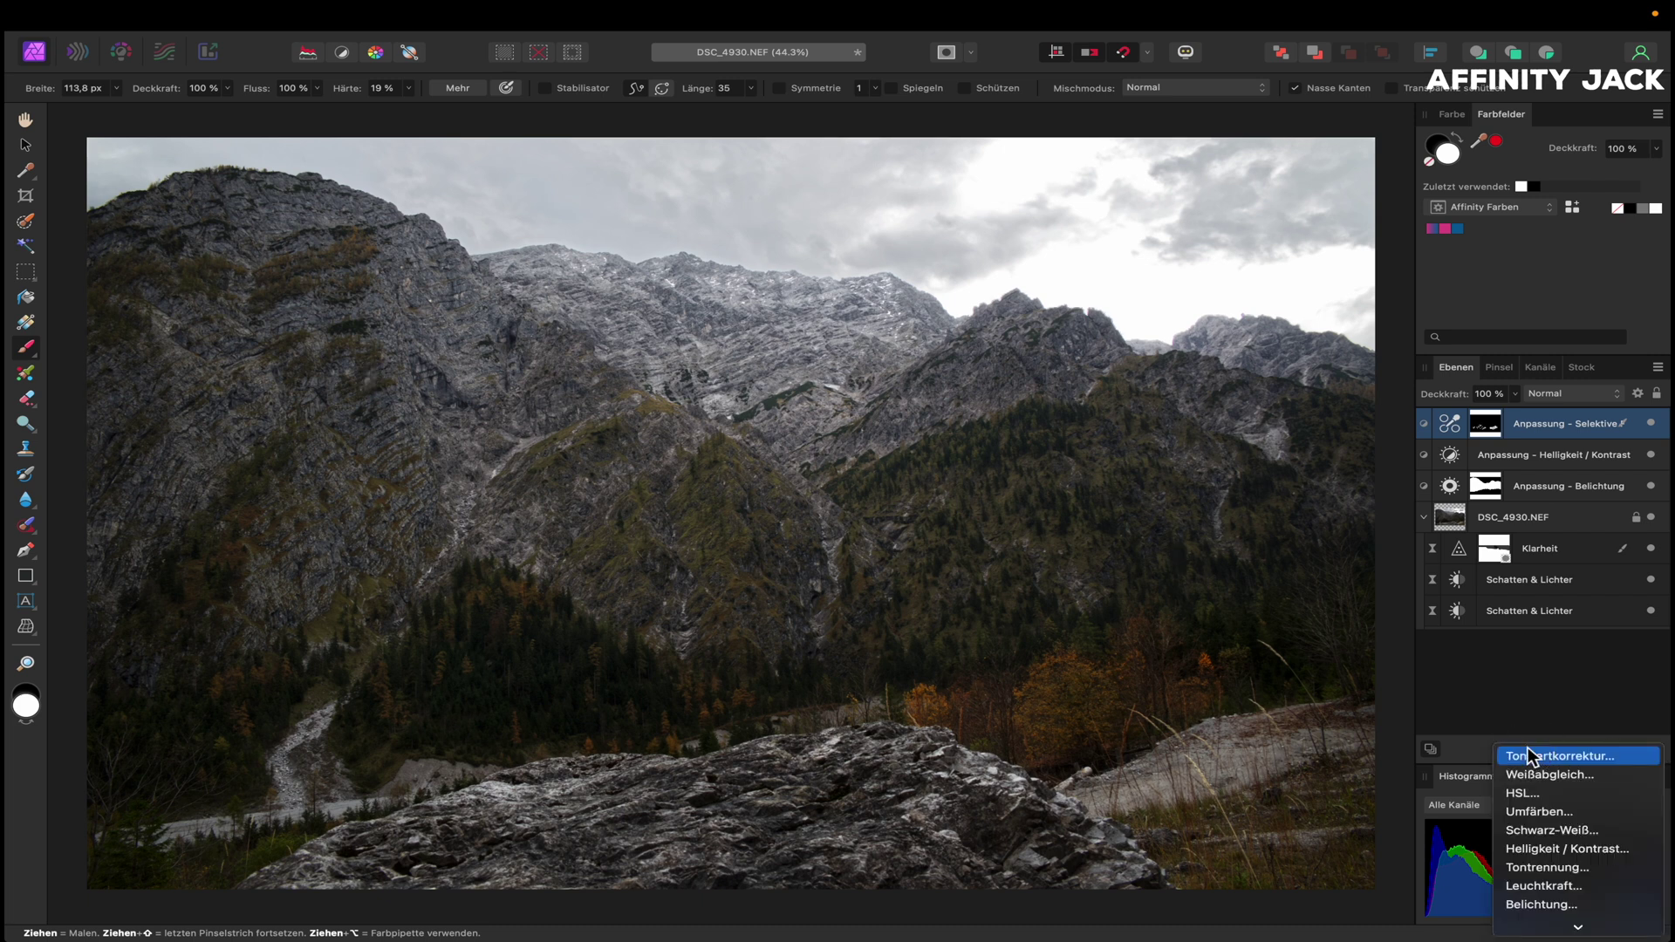
- Add an HSL adjustment, sample the orange-yellow hue from the slopes, and shift it toward green
click(1532, 793)
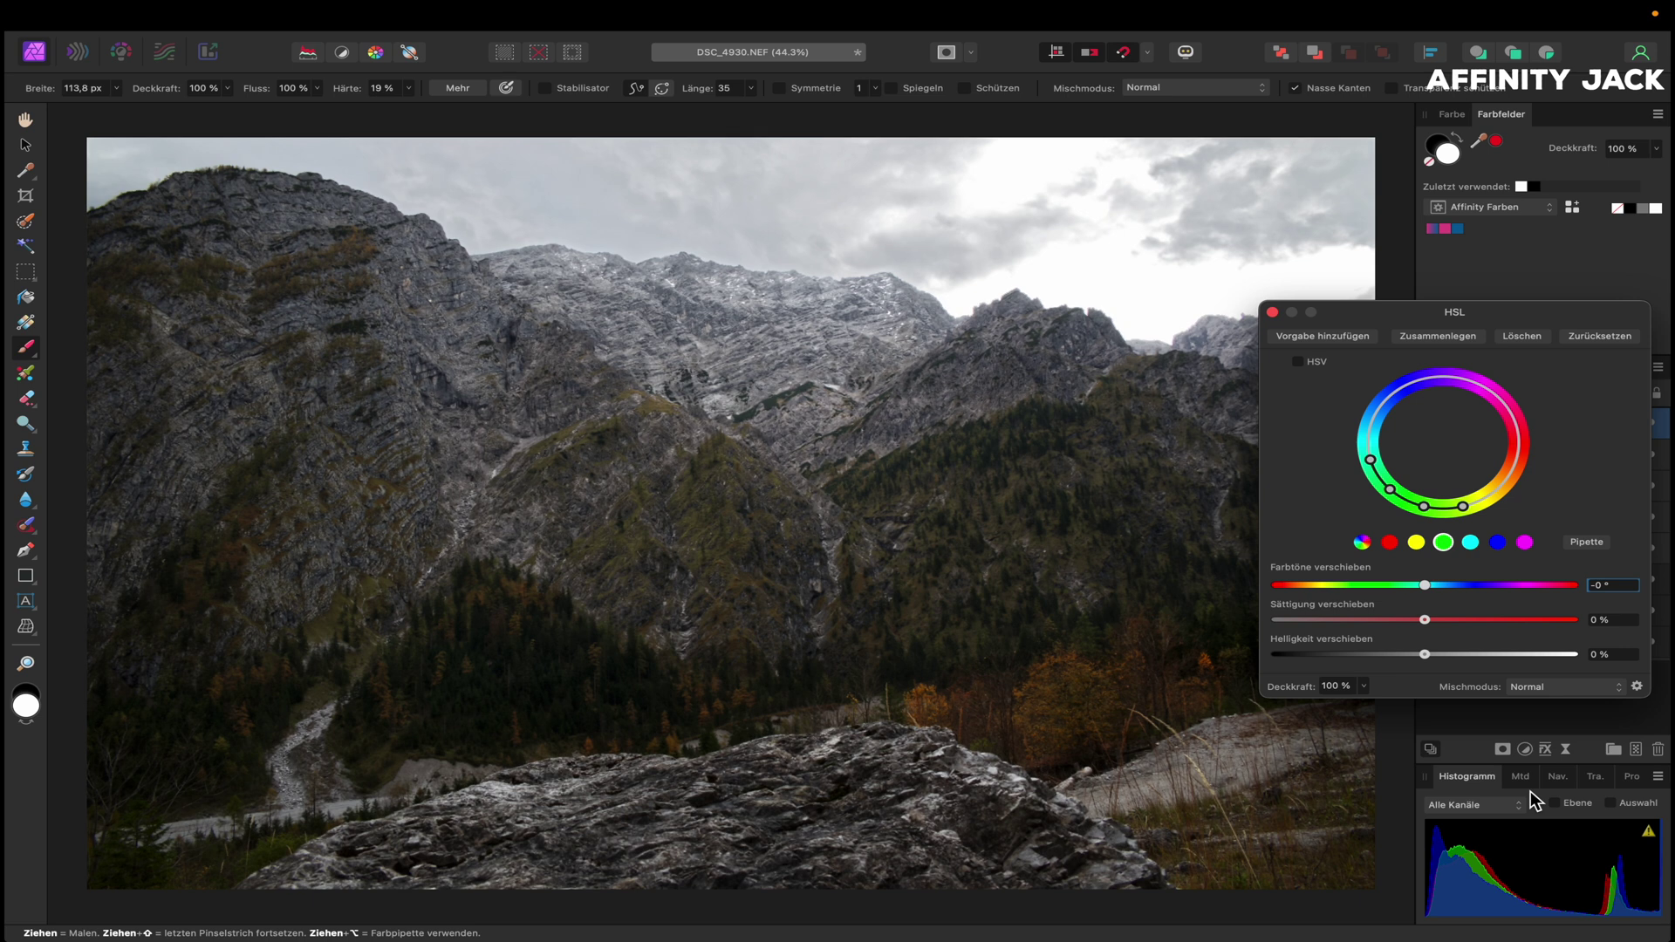
click(1588, 542)
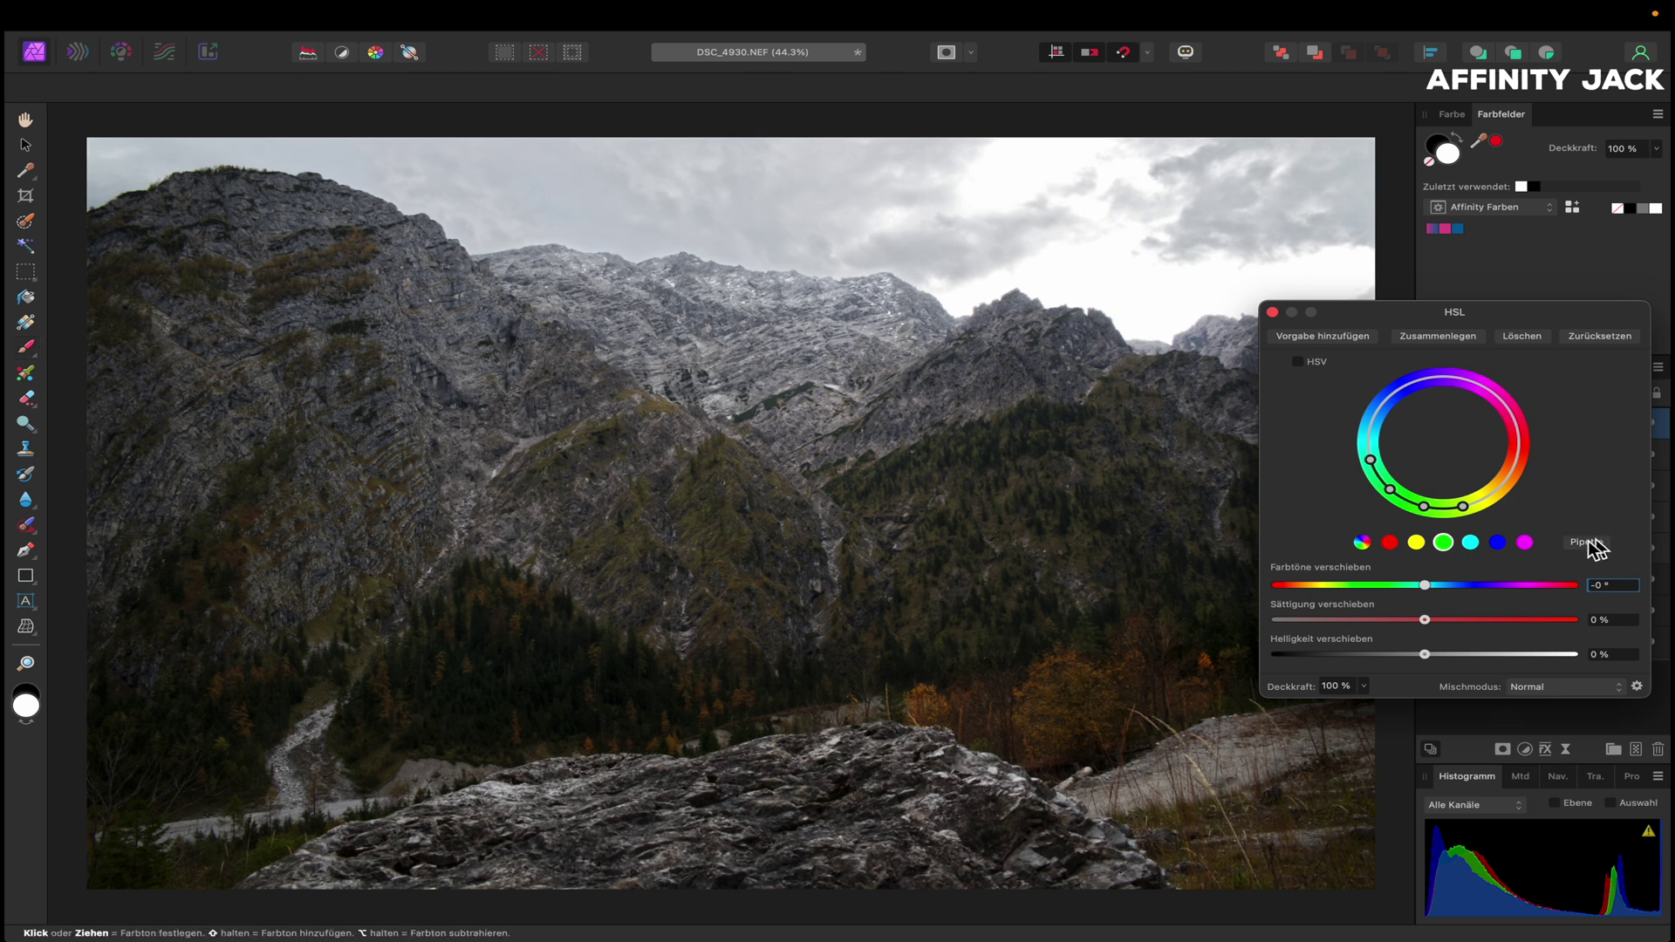
click(596, 432)
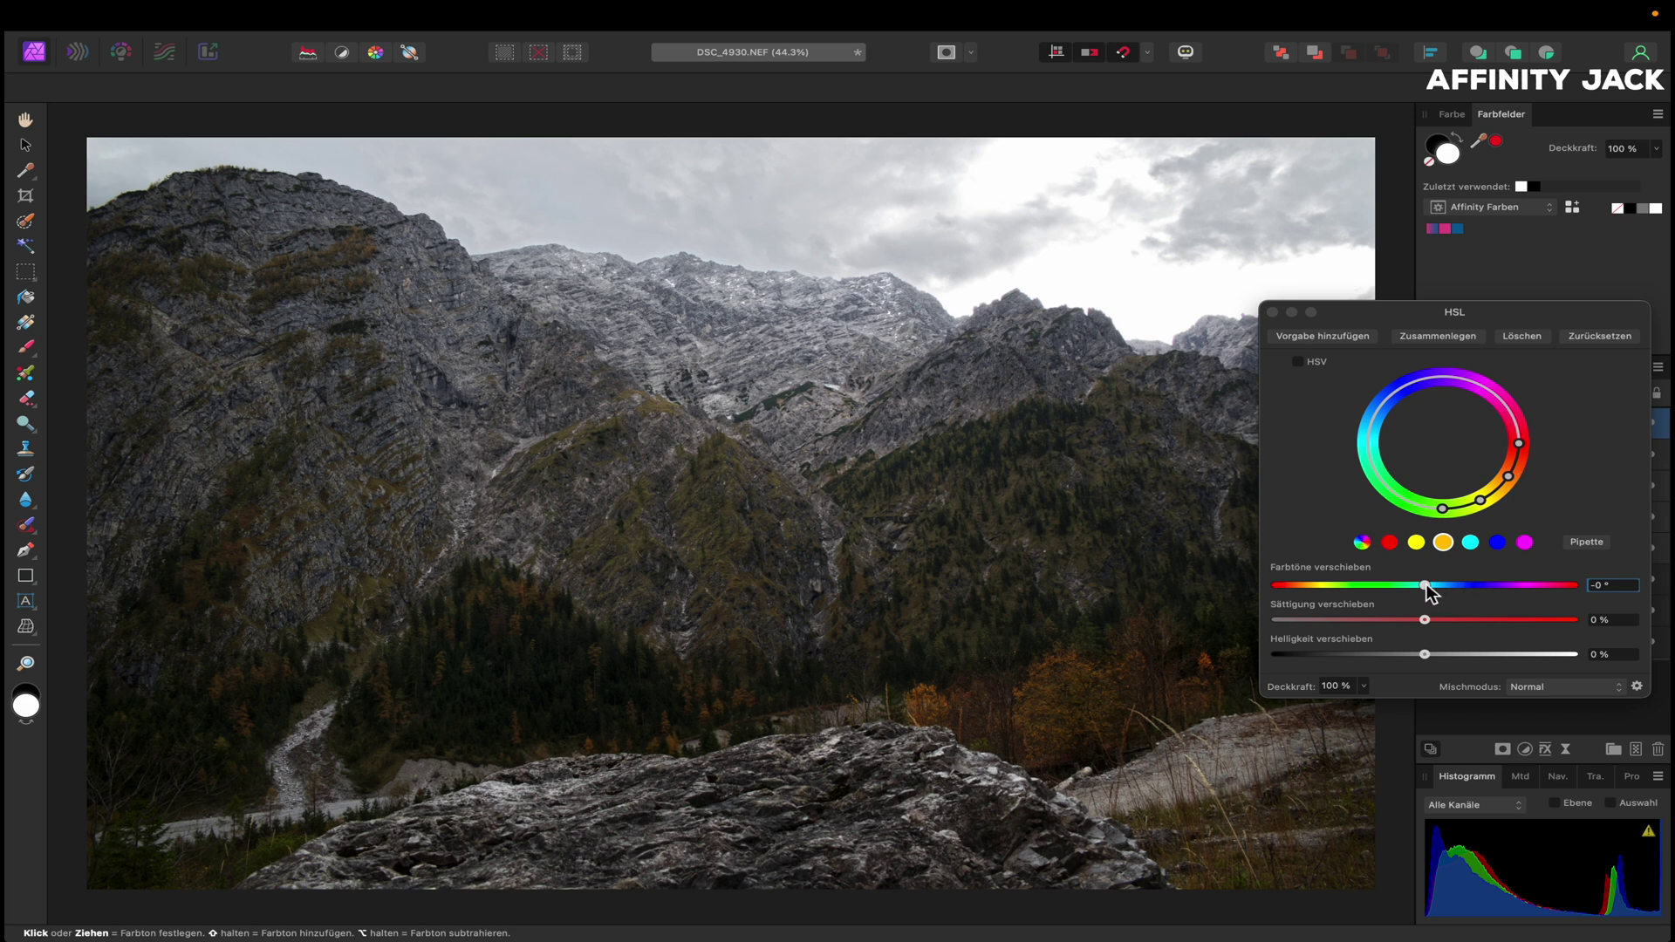
drag(1427, 583, 1420, 587)
drag(1405, 587, 1405, 586)
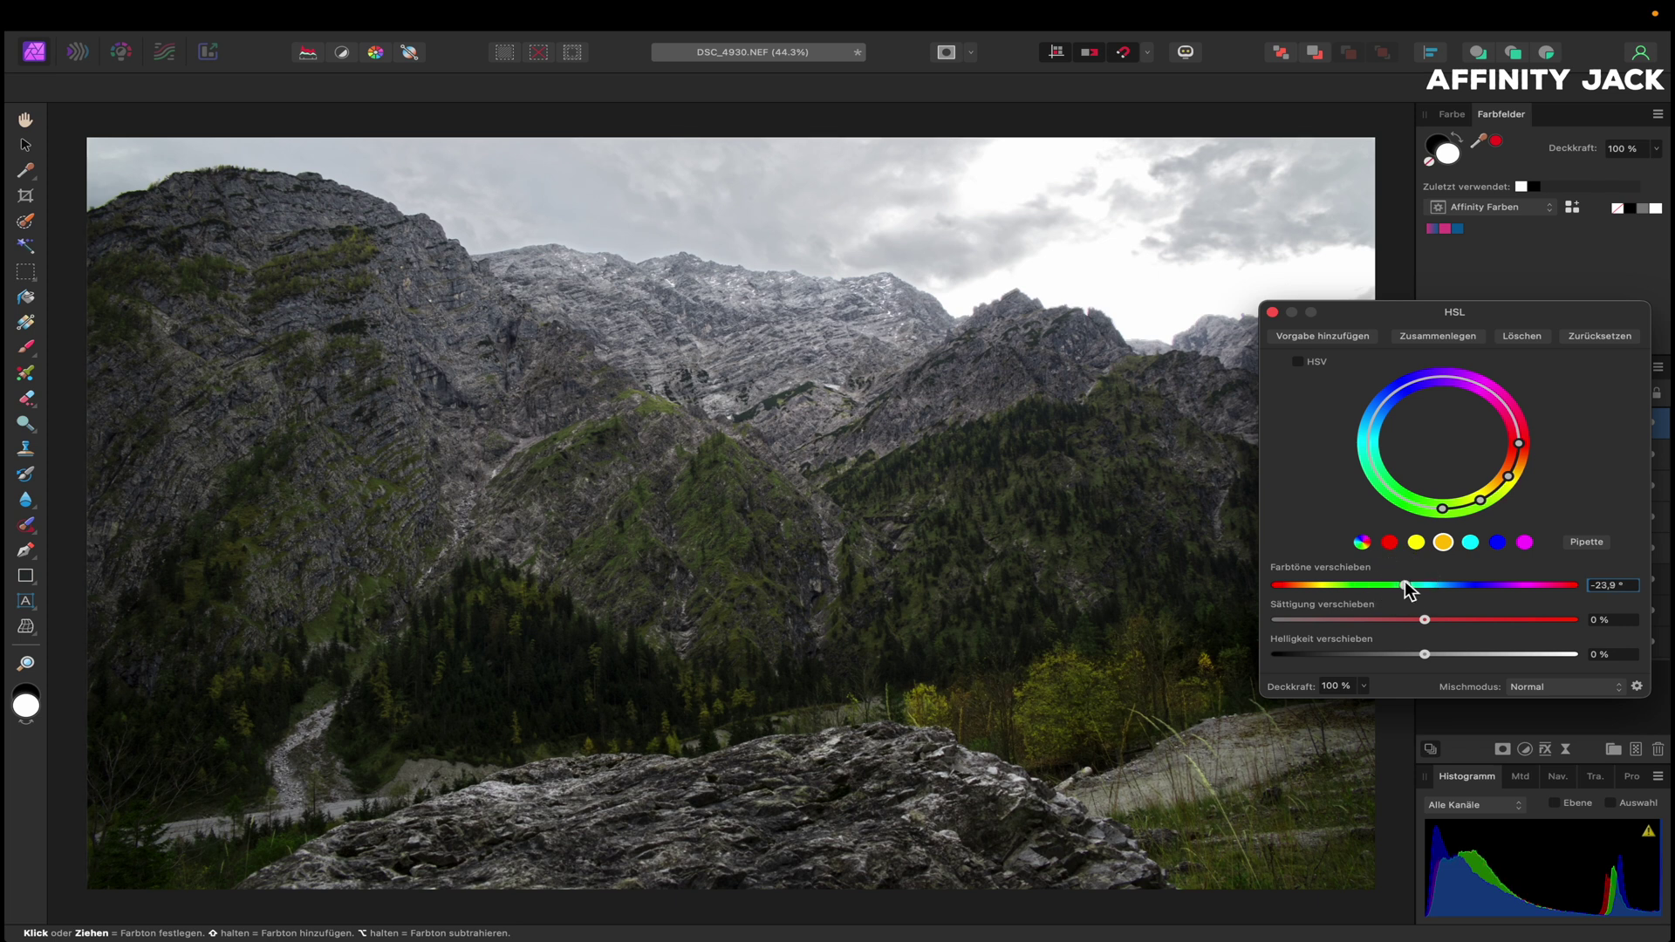
- Set HSL saturation to 6% and lightness to -3%, then toggle the adjustment to compare
drag(1424, 622, 1438, 620)
drag(1431, 656, 1408, 656)
click(1273, 313)
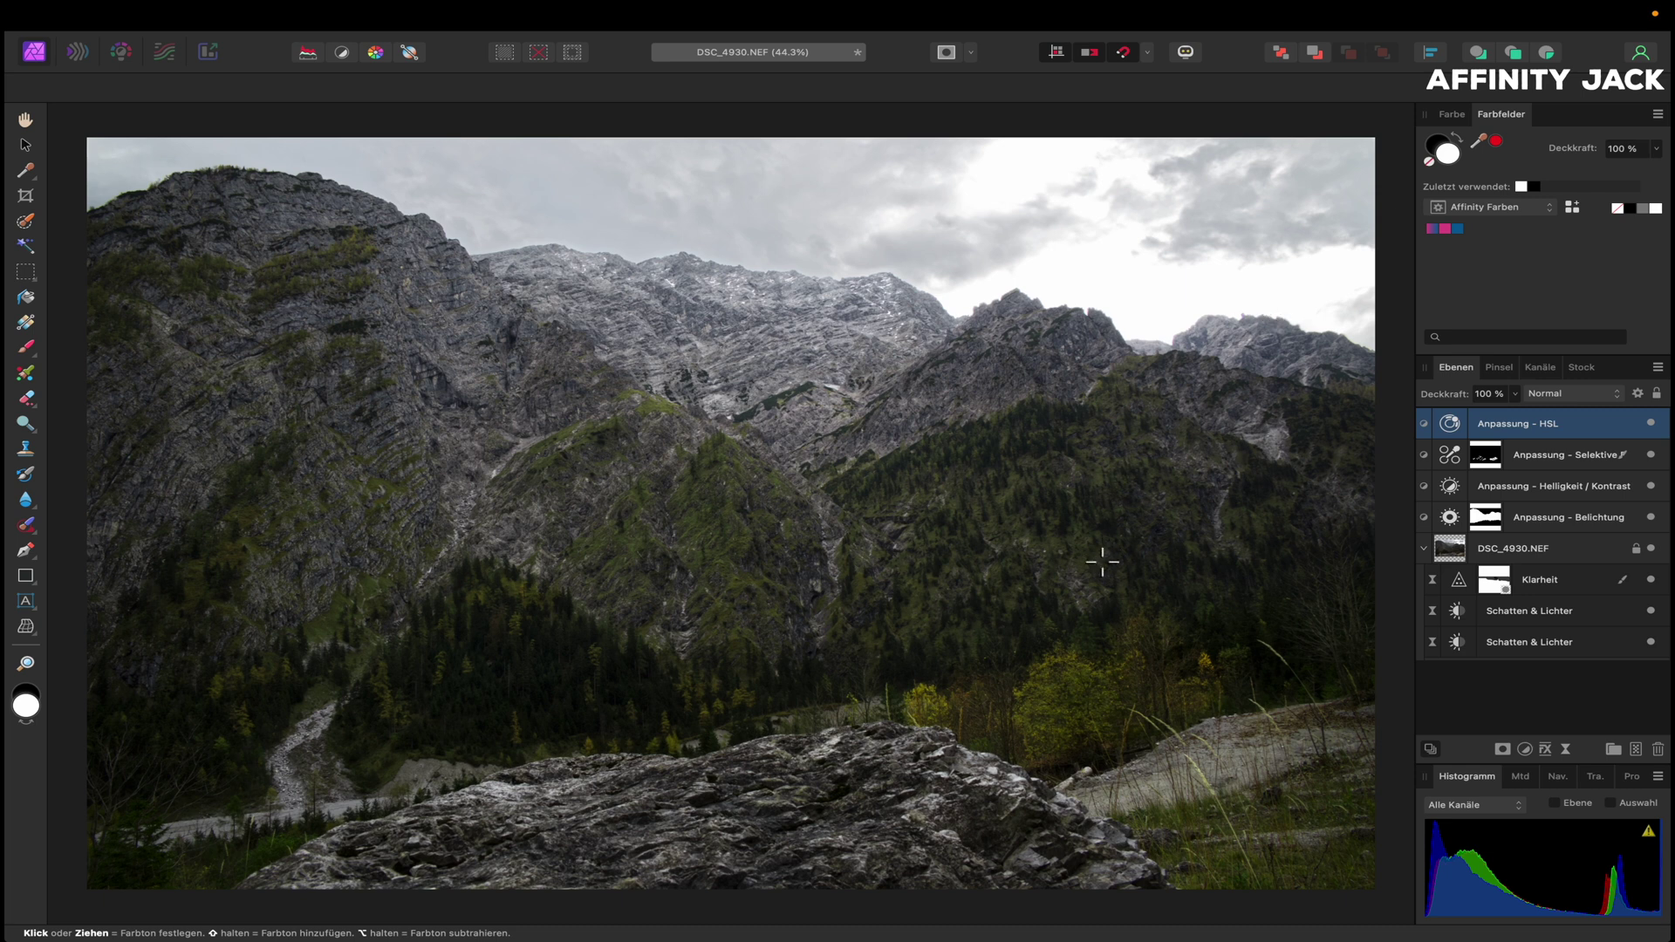
click(1656, 424)
click(1656, 424)
- Invert the HSL mask and paint the green shift onto the forested slopes with an enlarged brush
key(super+i)
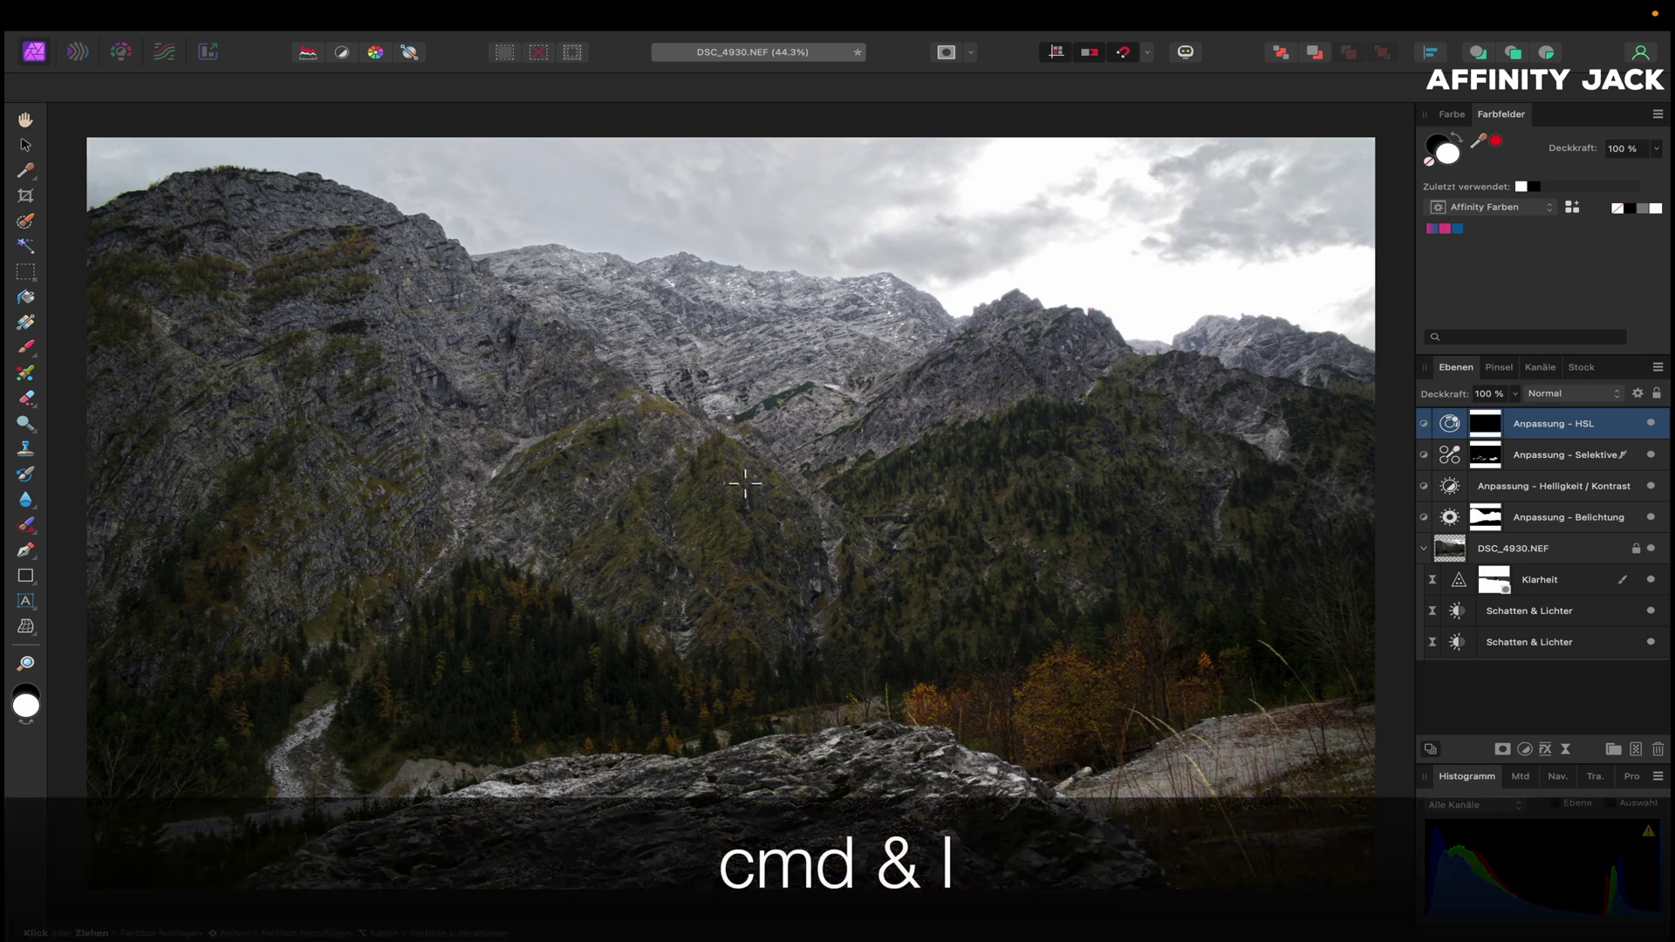
key(b)
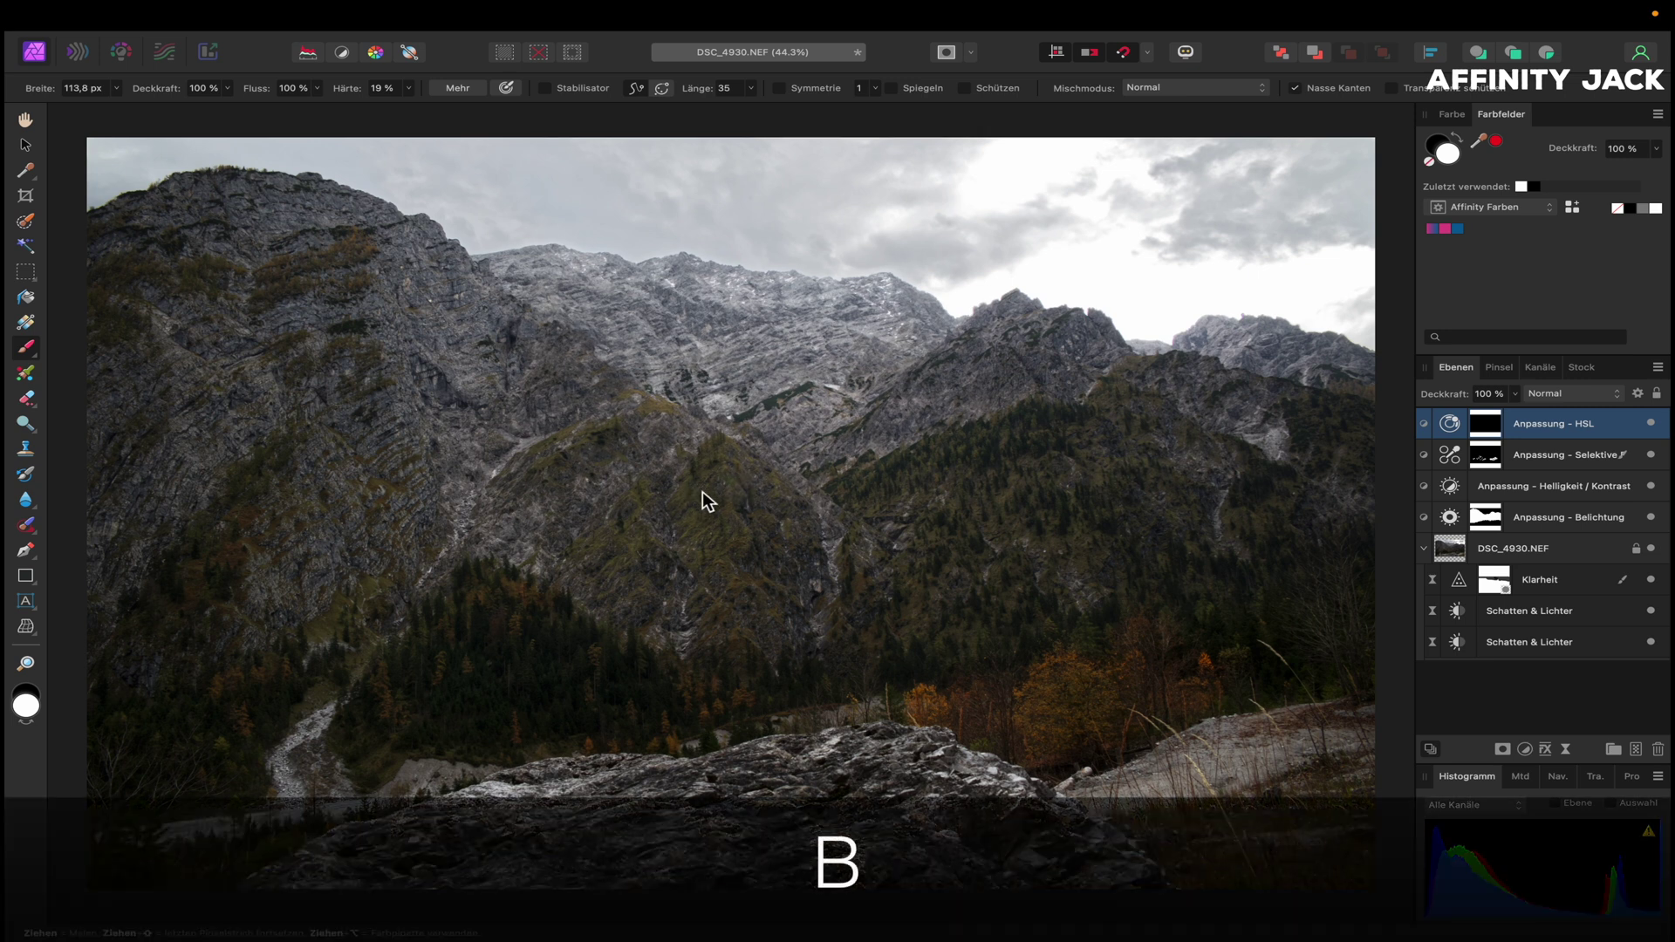
mouse_move(689, 495)
mouse_down()
mouse_move(742, 495)
mouse_move(710, 495)
mouse_up()
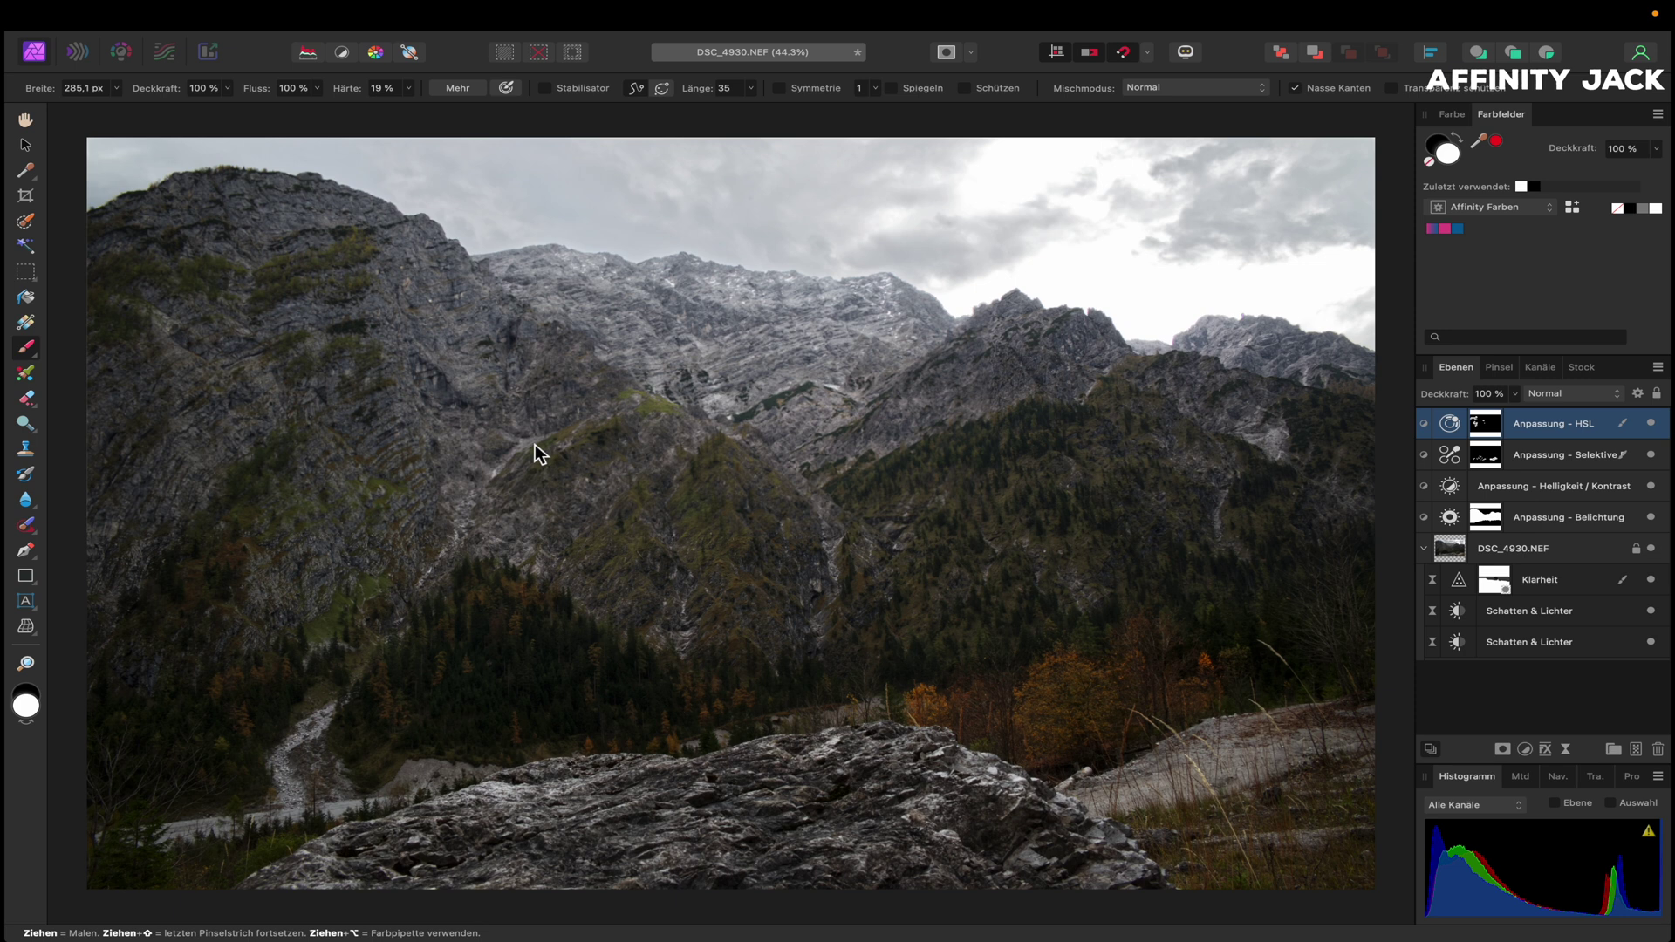
mouse_move(876, 513)
mouse_down()
mouse_move(1010, 535)
mouse_move(1050, 475)
mouse_move(882, 591)
mouse_move(738, 617)
mouse_up()
click(1652, 424)
click(1652, 424)
- Zoom into the peak and merge all visible layers into a new top Pixel layer
scroll(960, 314, up, 3)
scroll(970, 317, up, 3)
scroll(964, 311, up, 3)
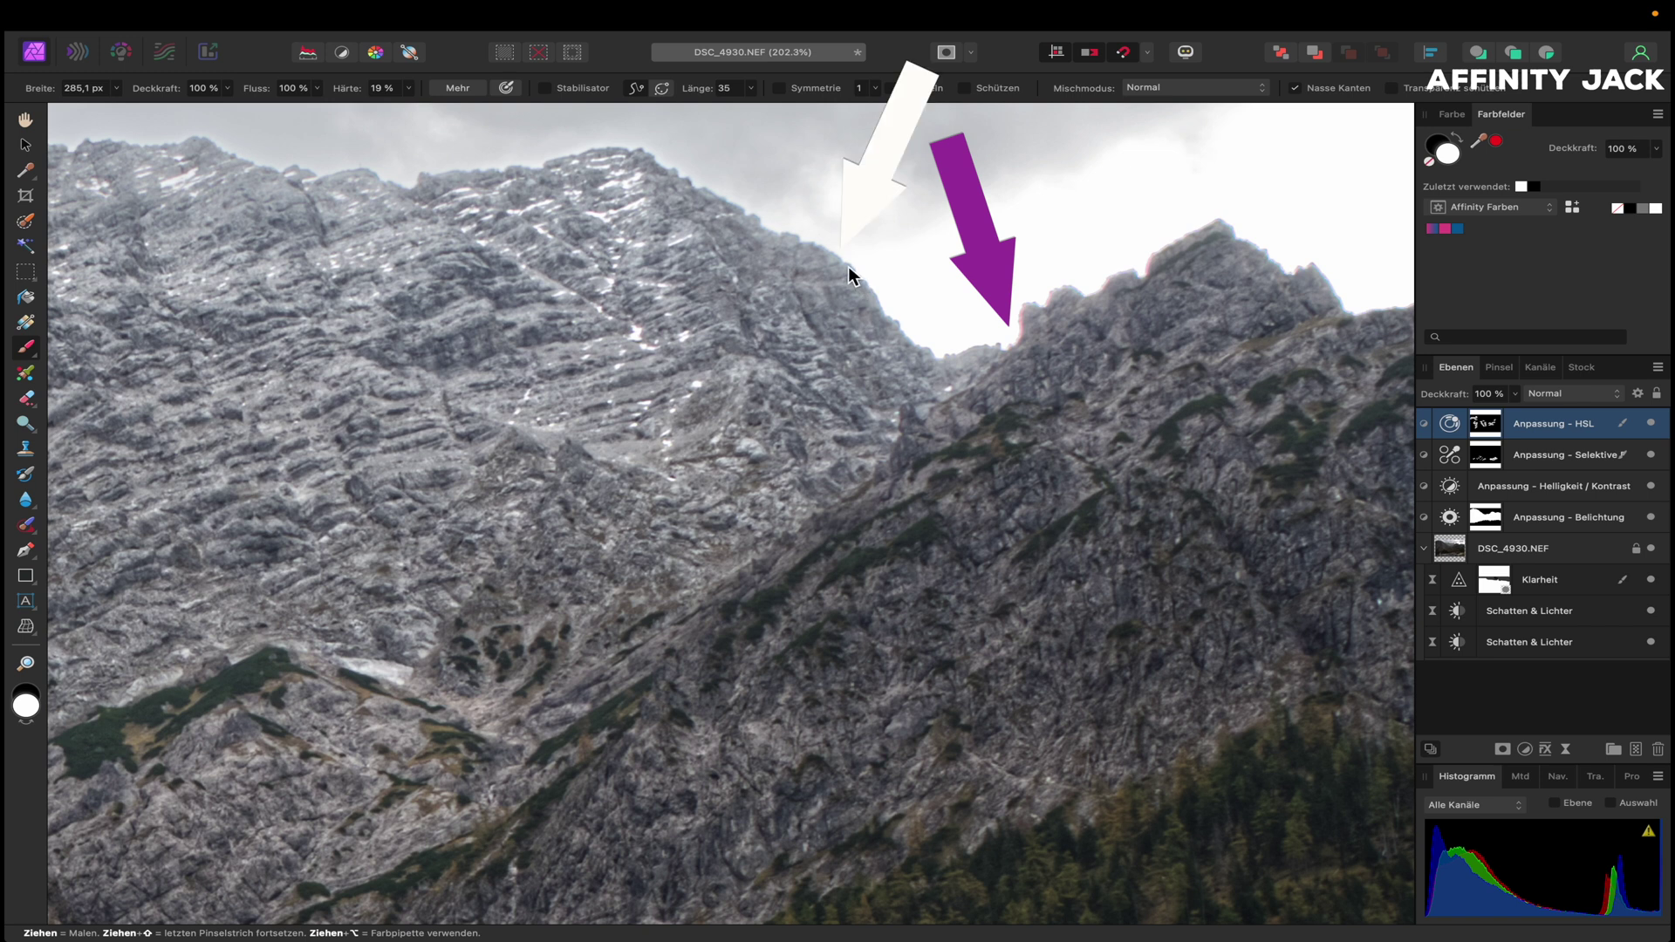
shift+click(1424, 446)
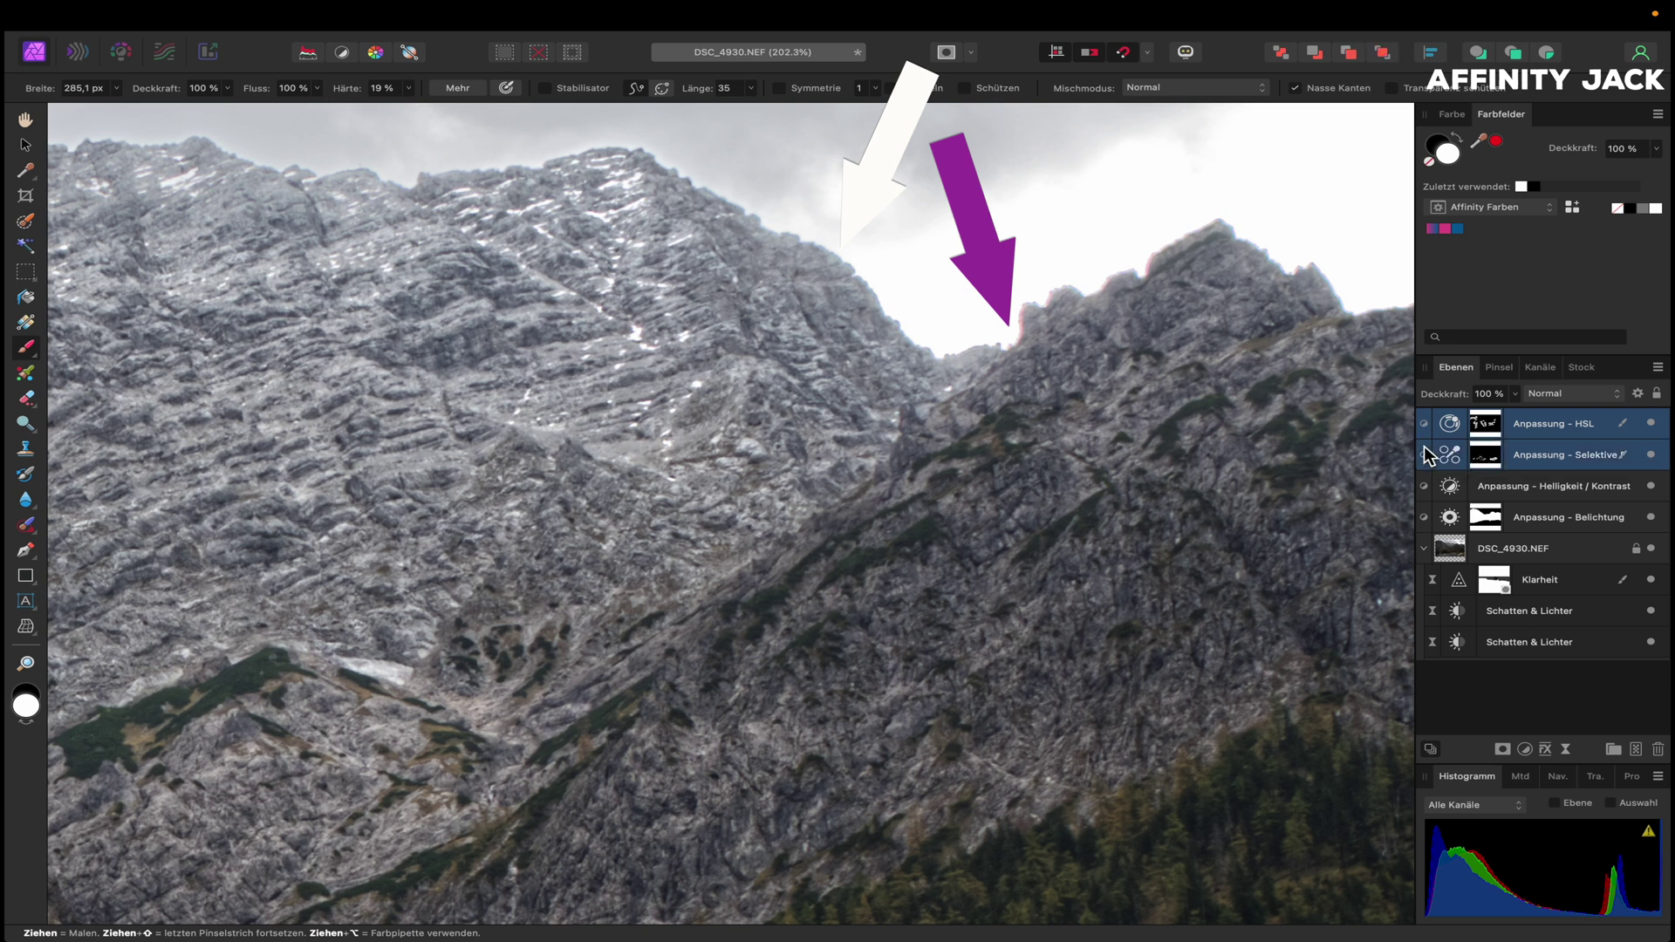
right_click(1427, 423)
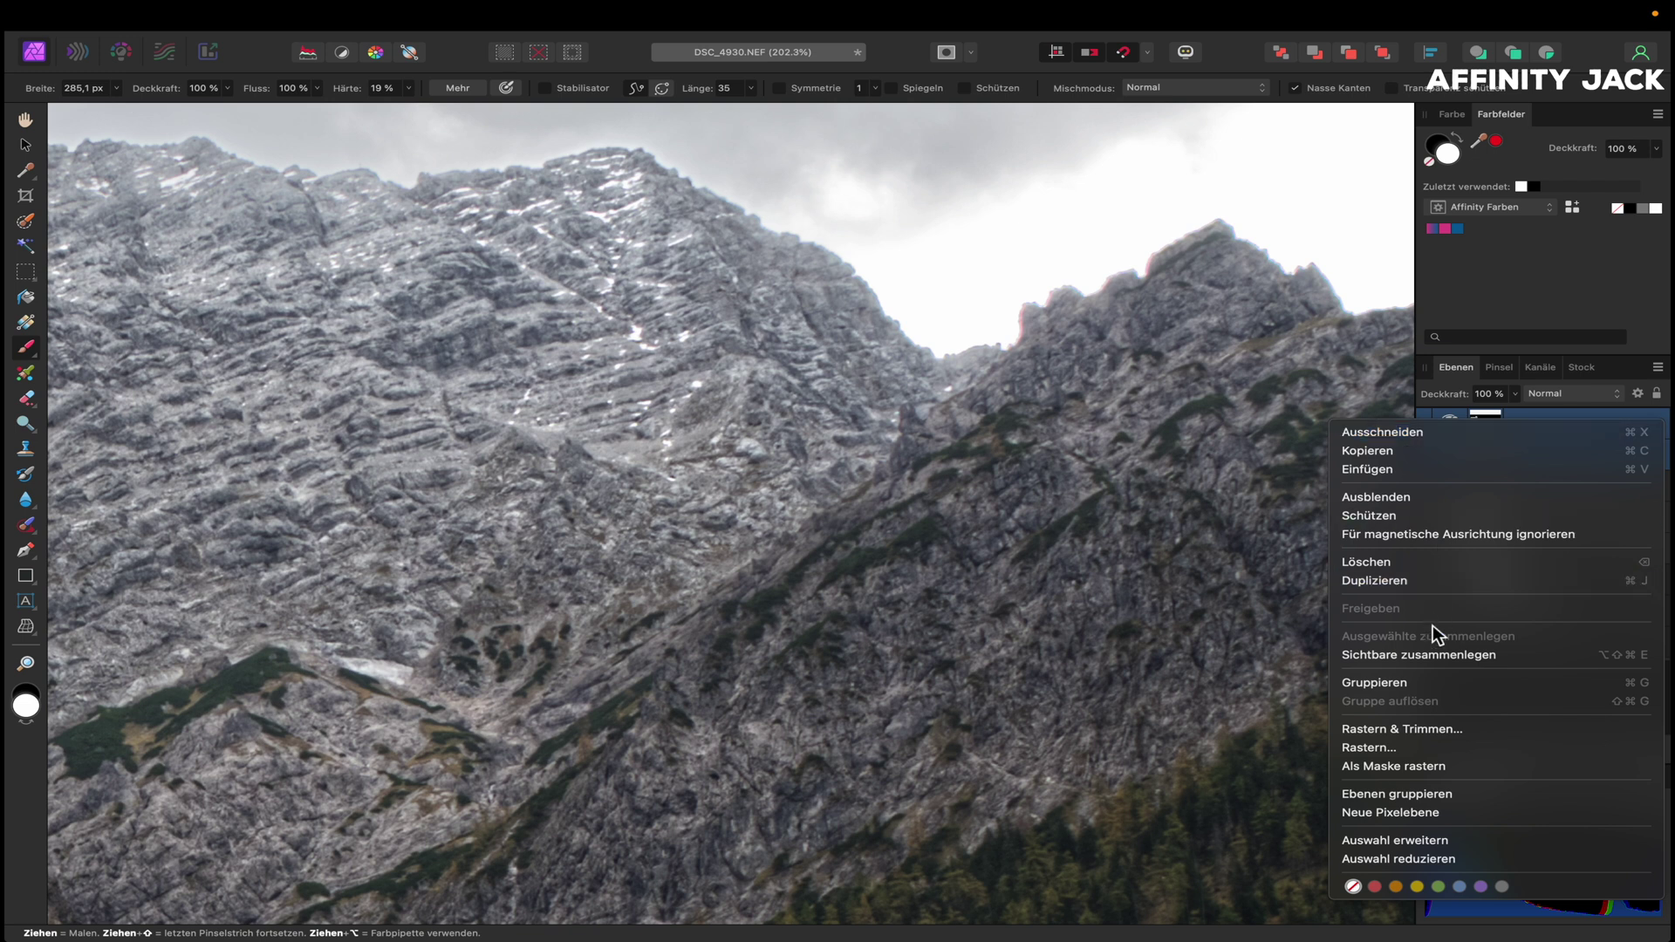
click(1431, 653)
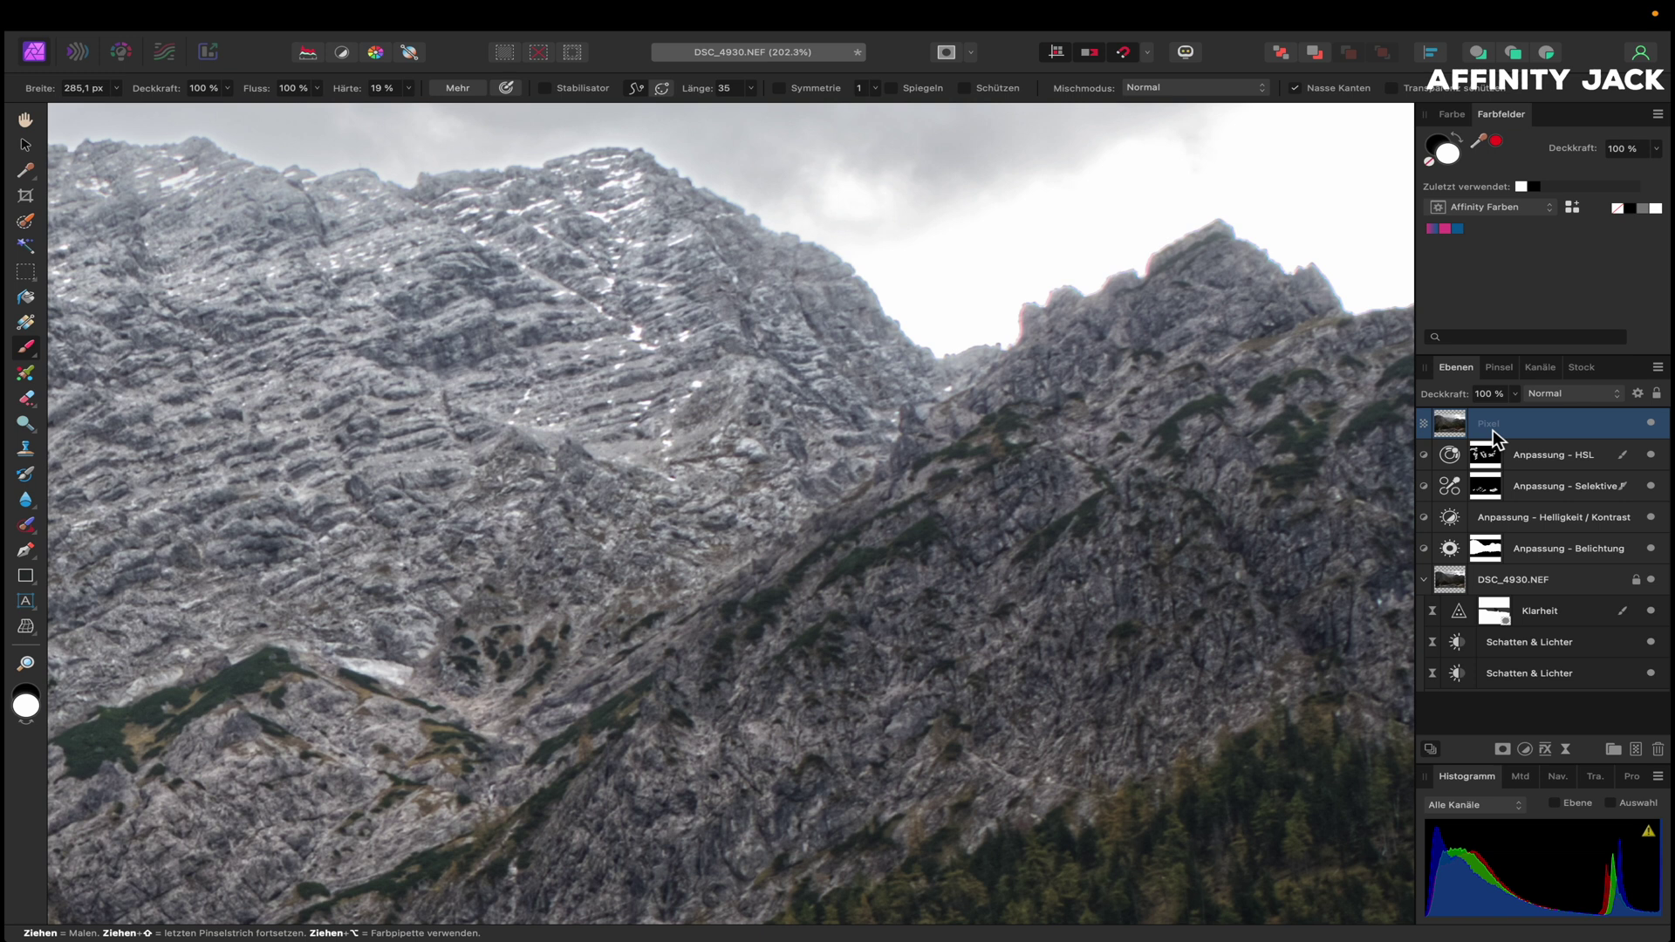
- Browse the Live Filters list
click(1575, 755)
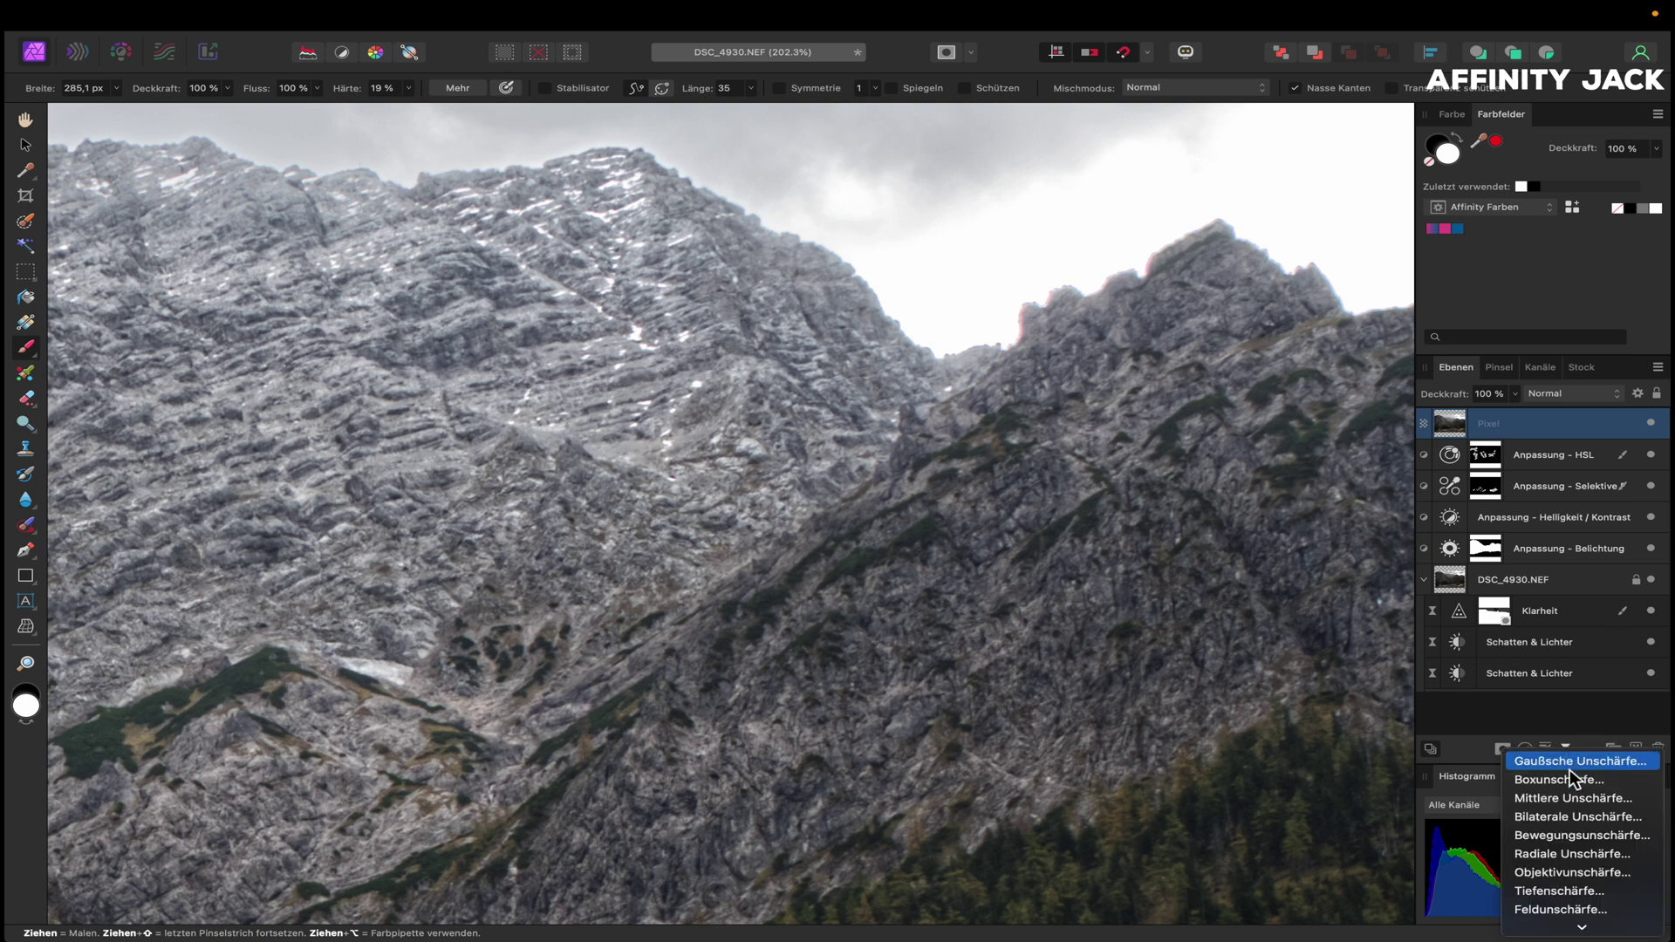
scroll(1568, 776, down, 5)
scroll(1569, 777, down, 1)
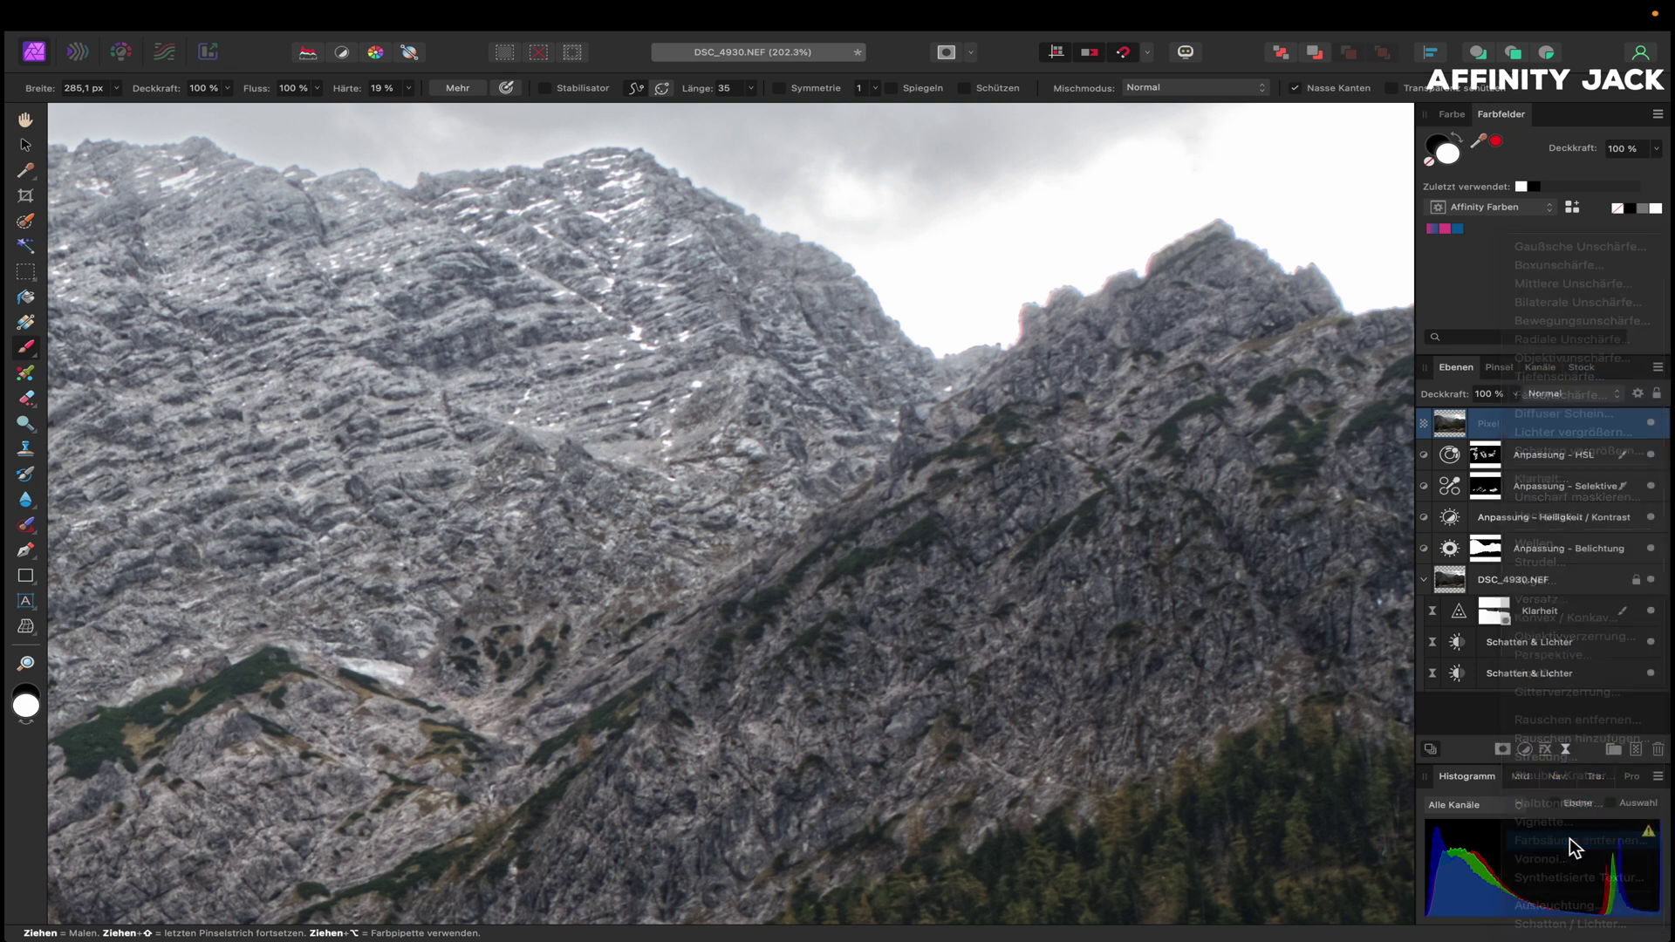
- Add a live Defringe filter targeting red with Remove complementary hue, and enable it on the Pixel layer
click(1570, 842)
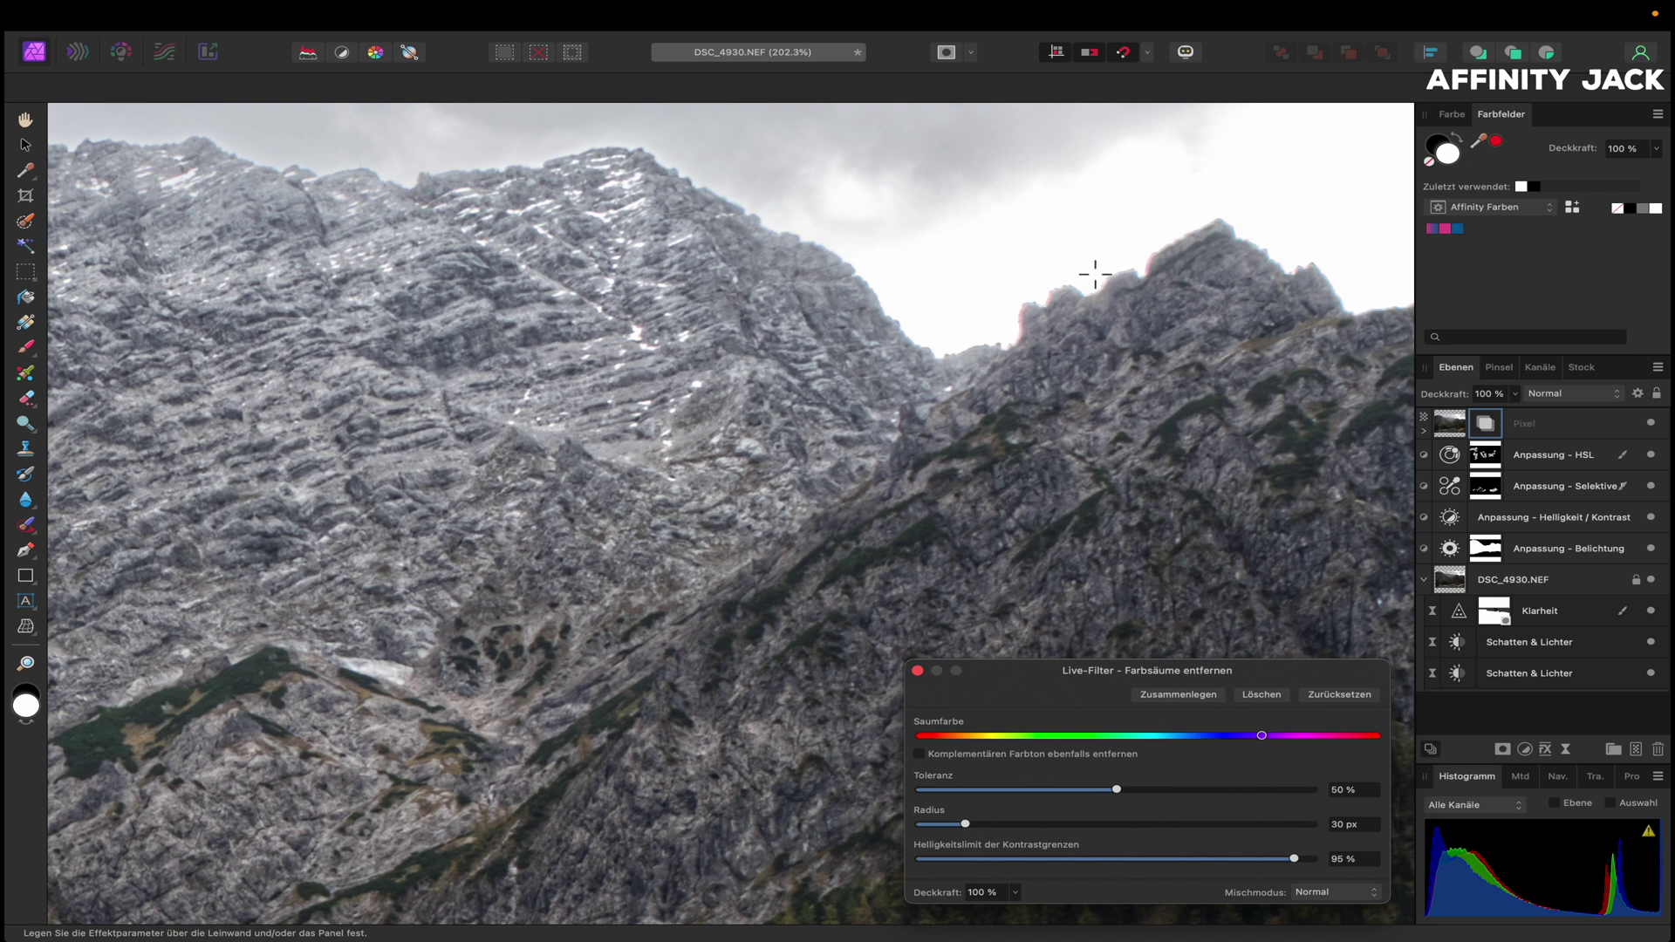
click(1026, 327)
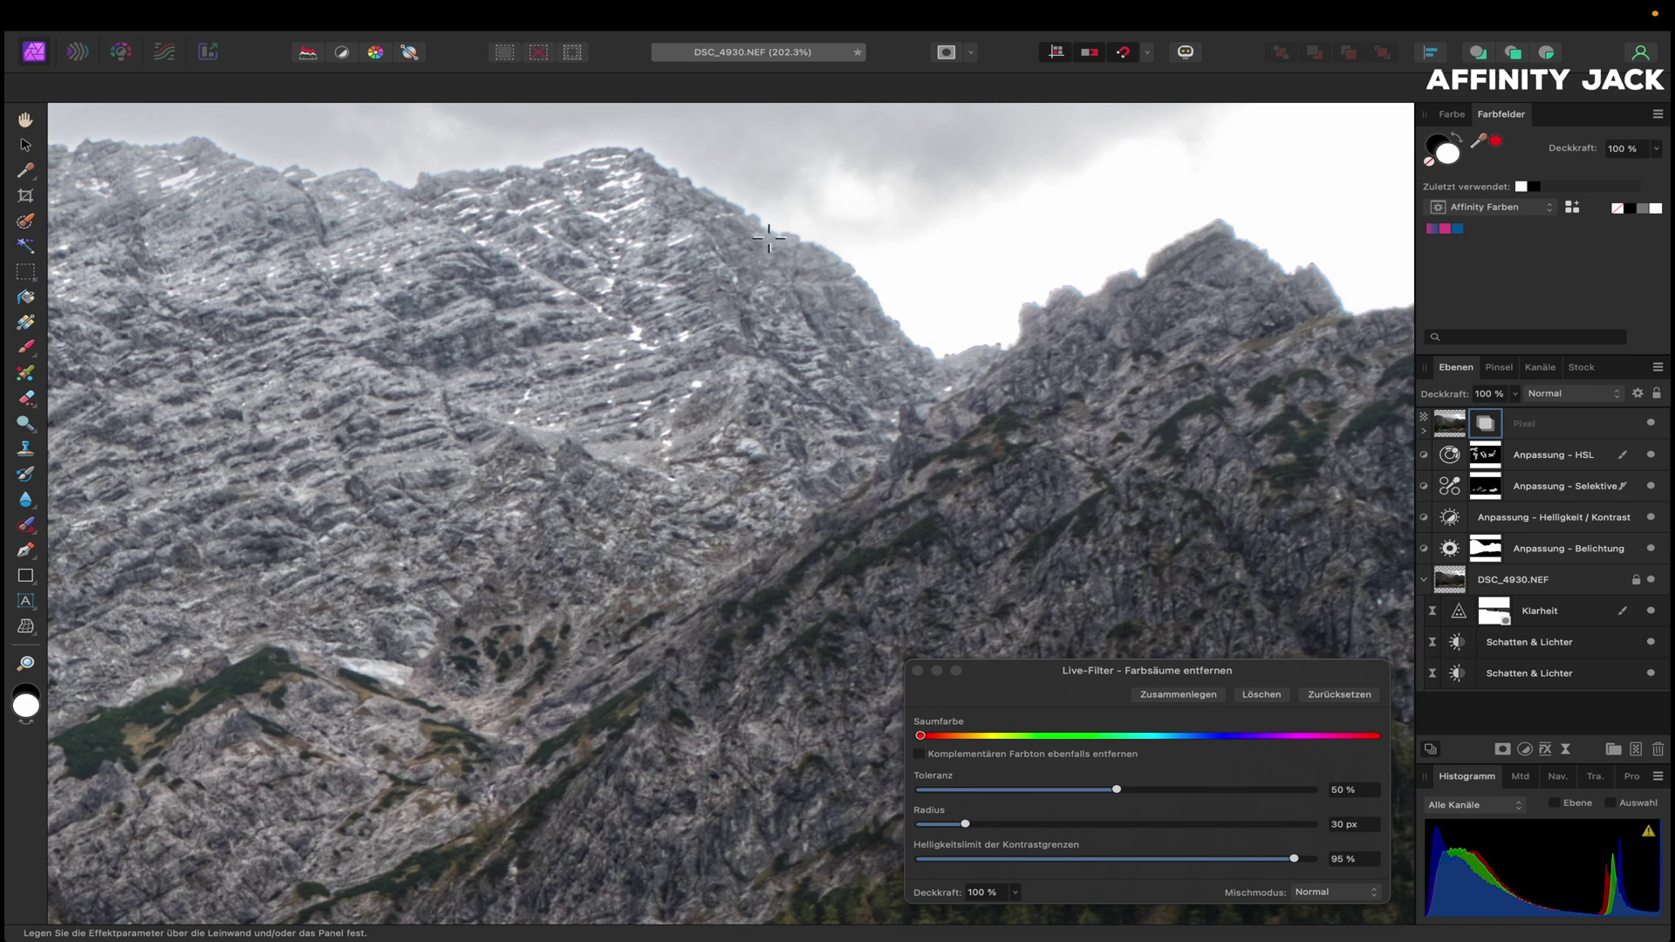
click(920, 754)
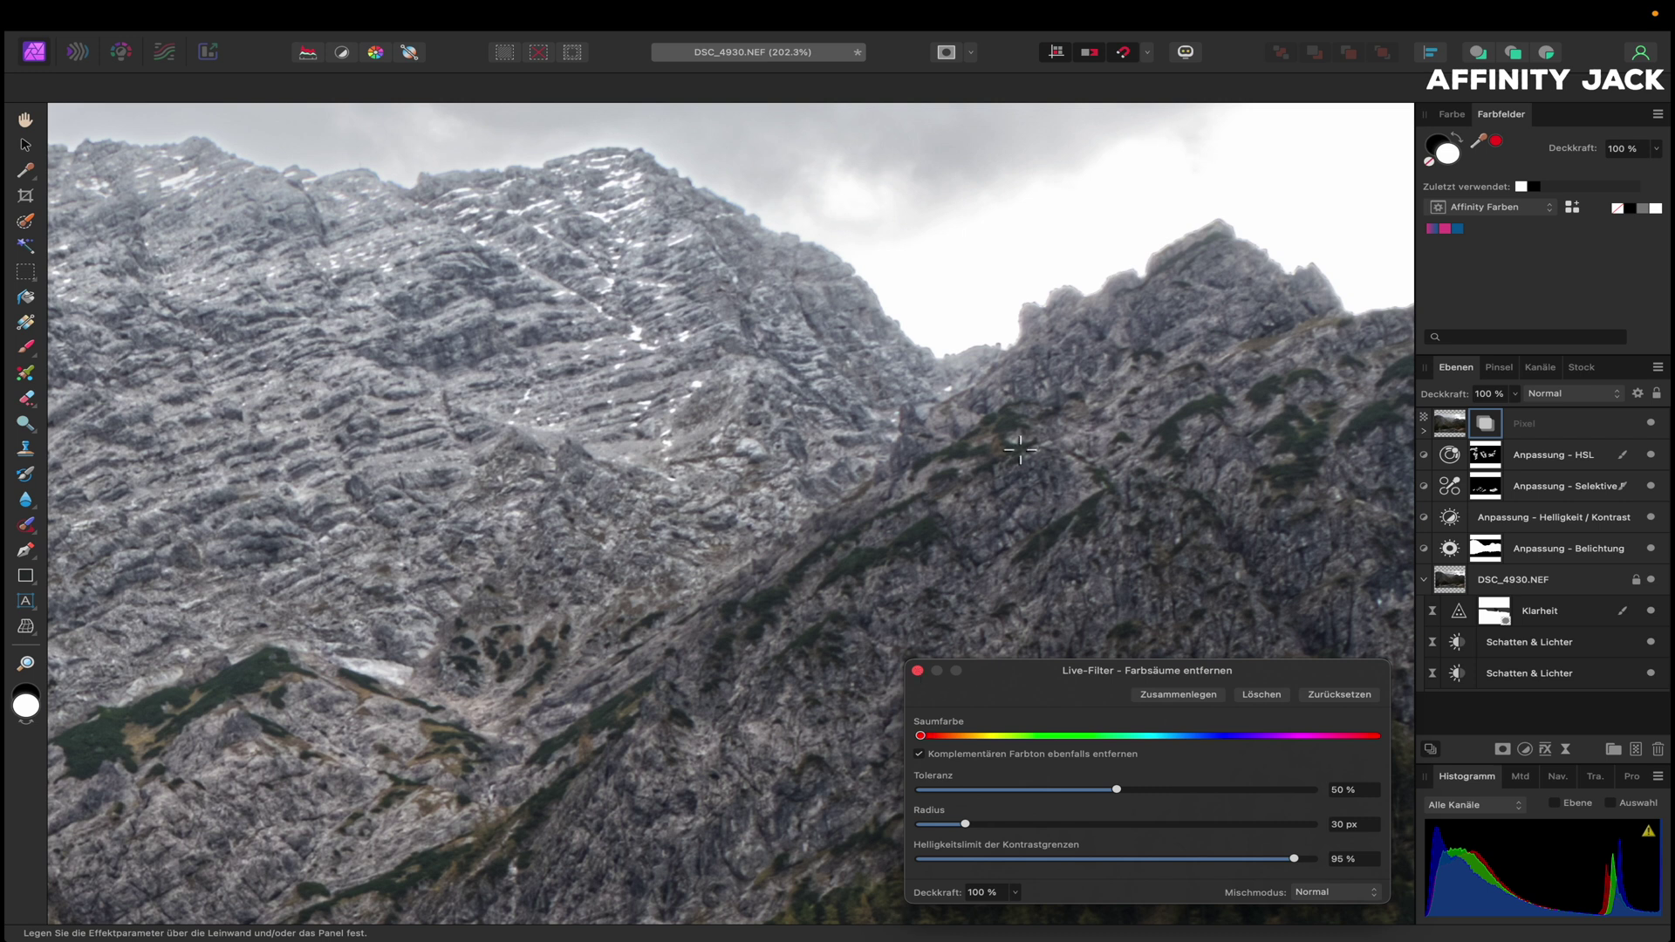
click(917, 670)
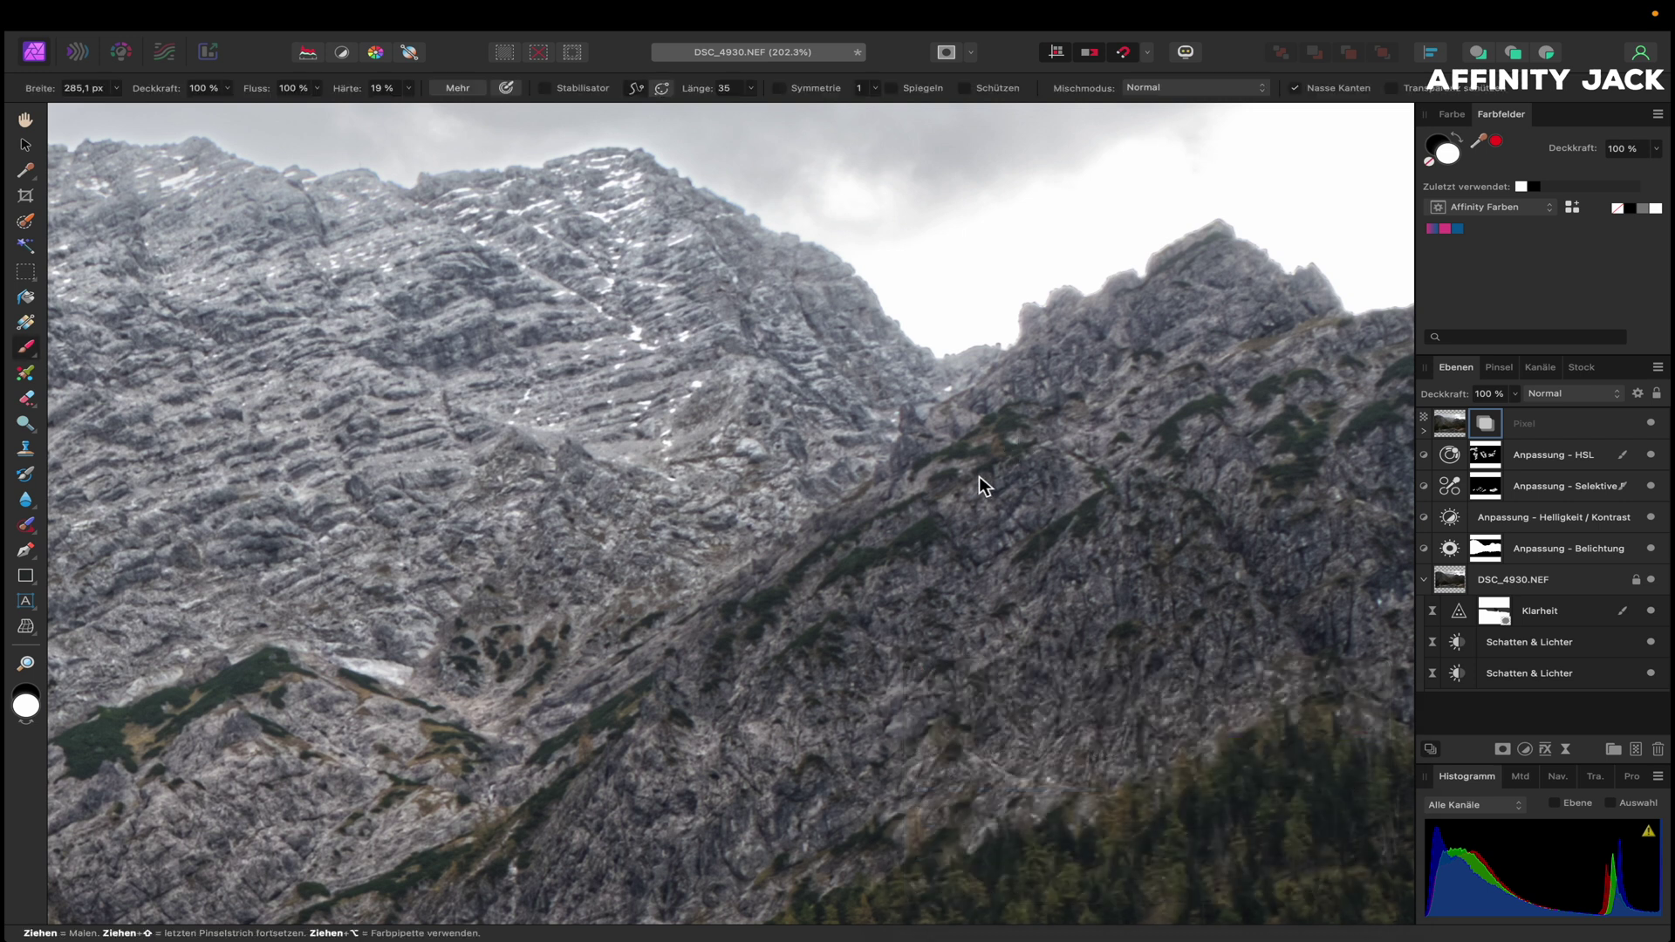
scroll(979, 476, up, 3)
scroll(979, 477, up, 2)
scroll(973, 493, up, 2)
scroll(973, 506, up, 2)
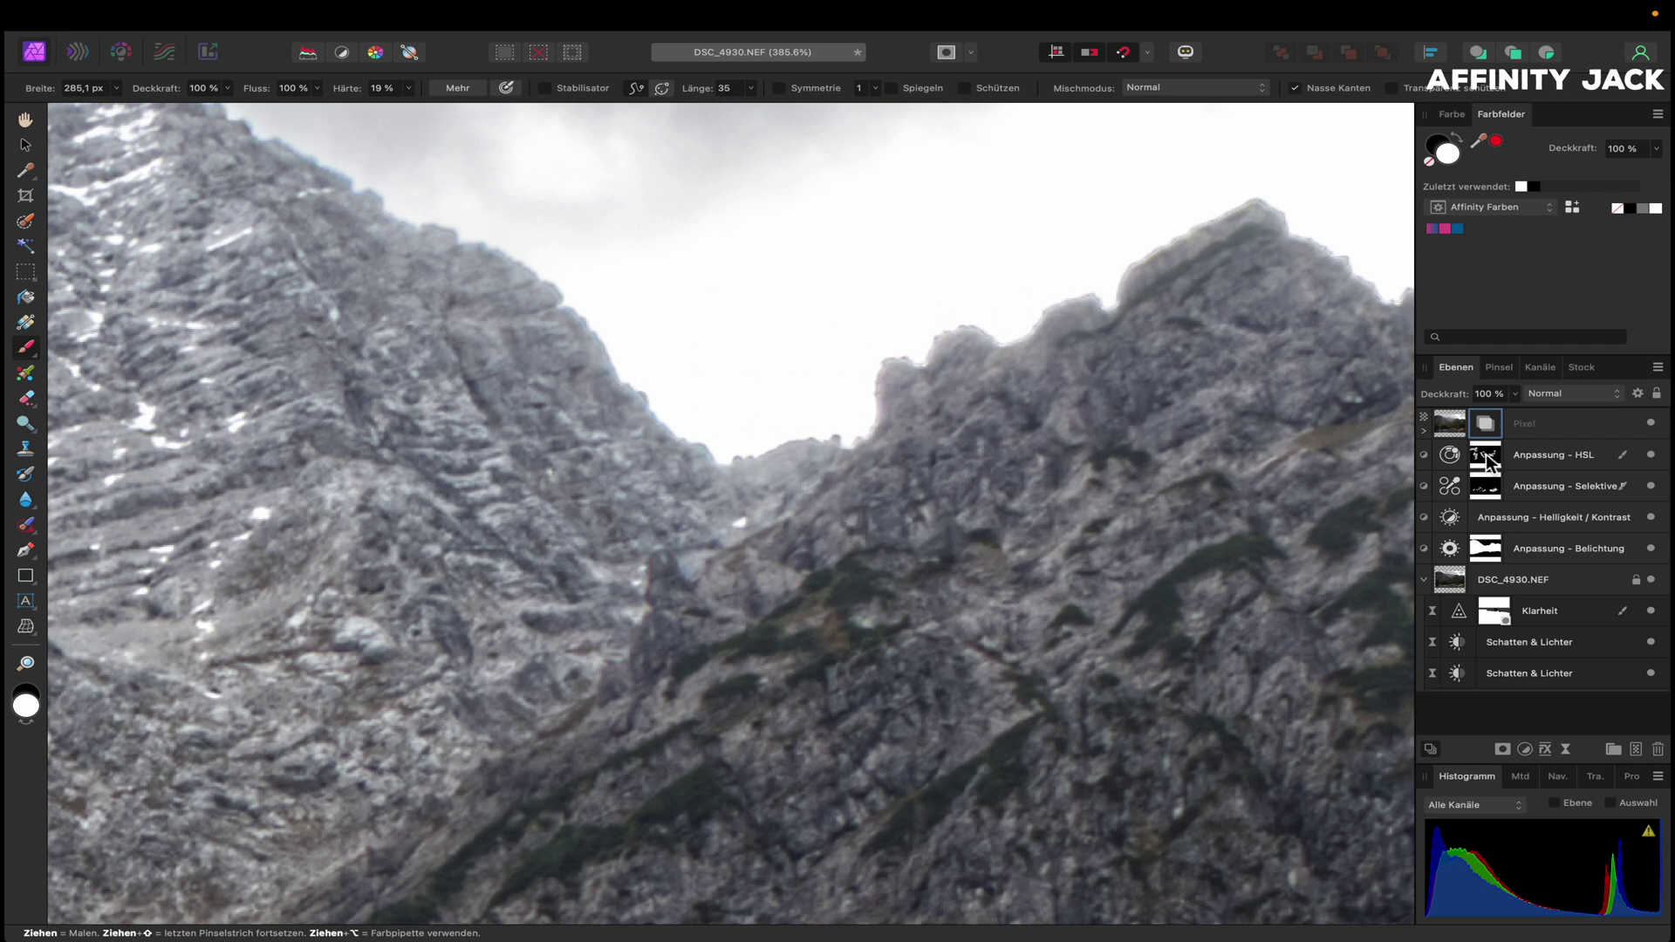
click(1425, 431)
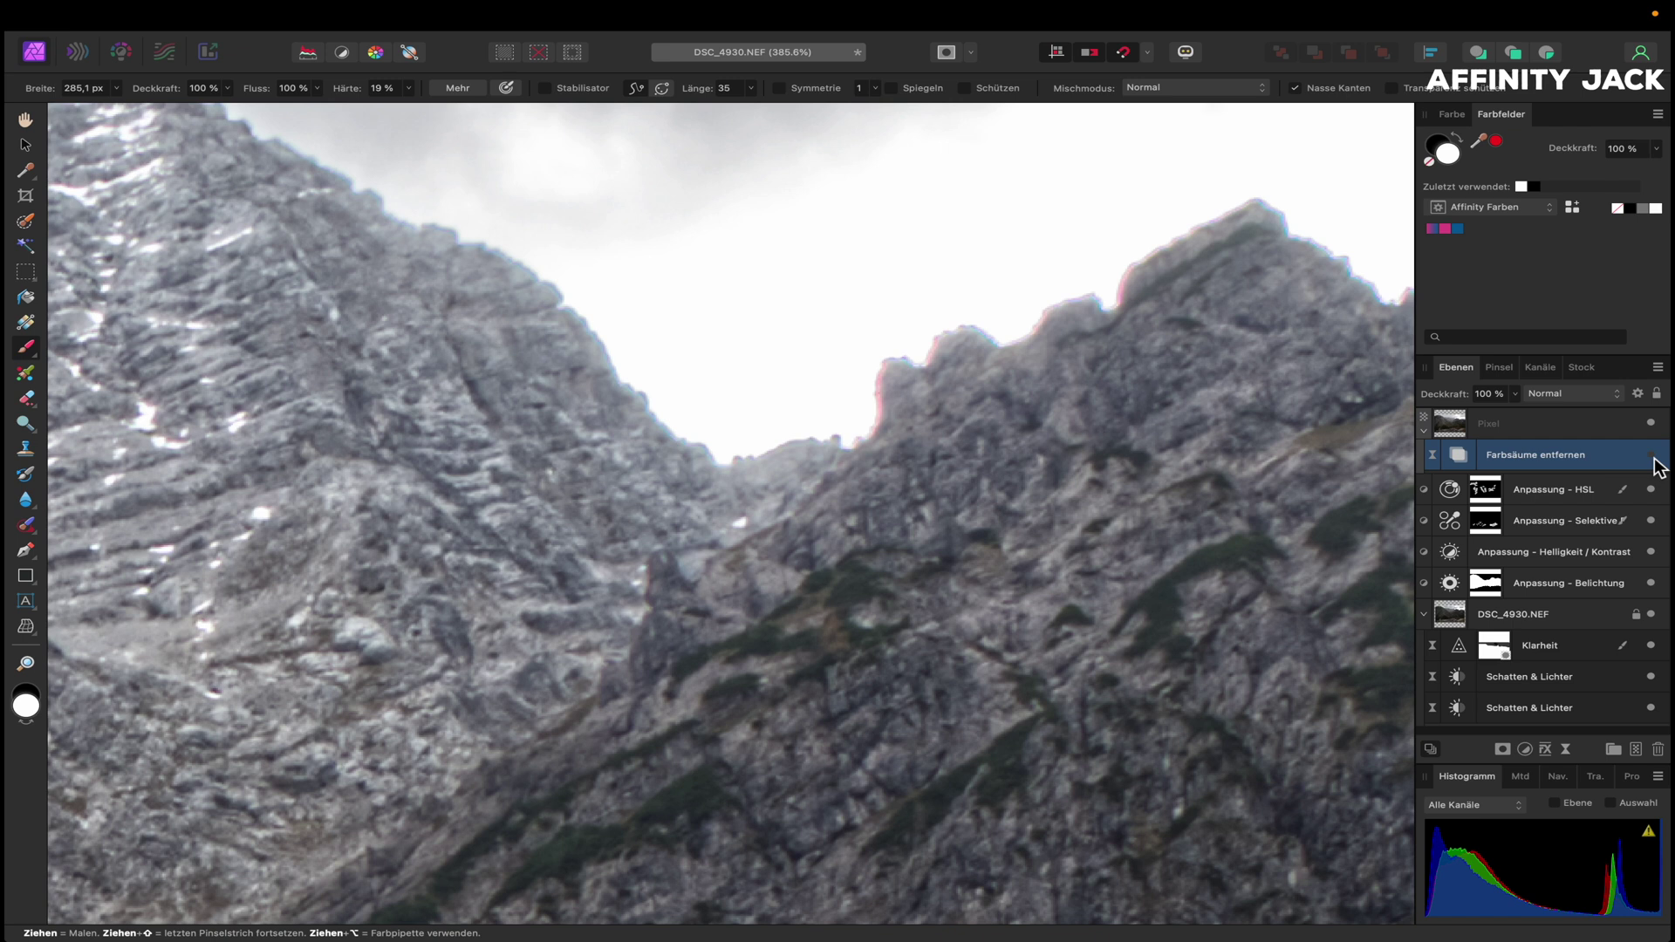
click(1651, 455)
- Select the Pixel layer, fit the photo to the window, and choose the Dodge Brush on Highlights
click(1590, 428)
key(super+0)
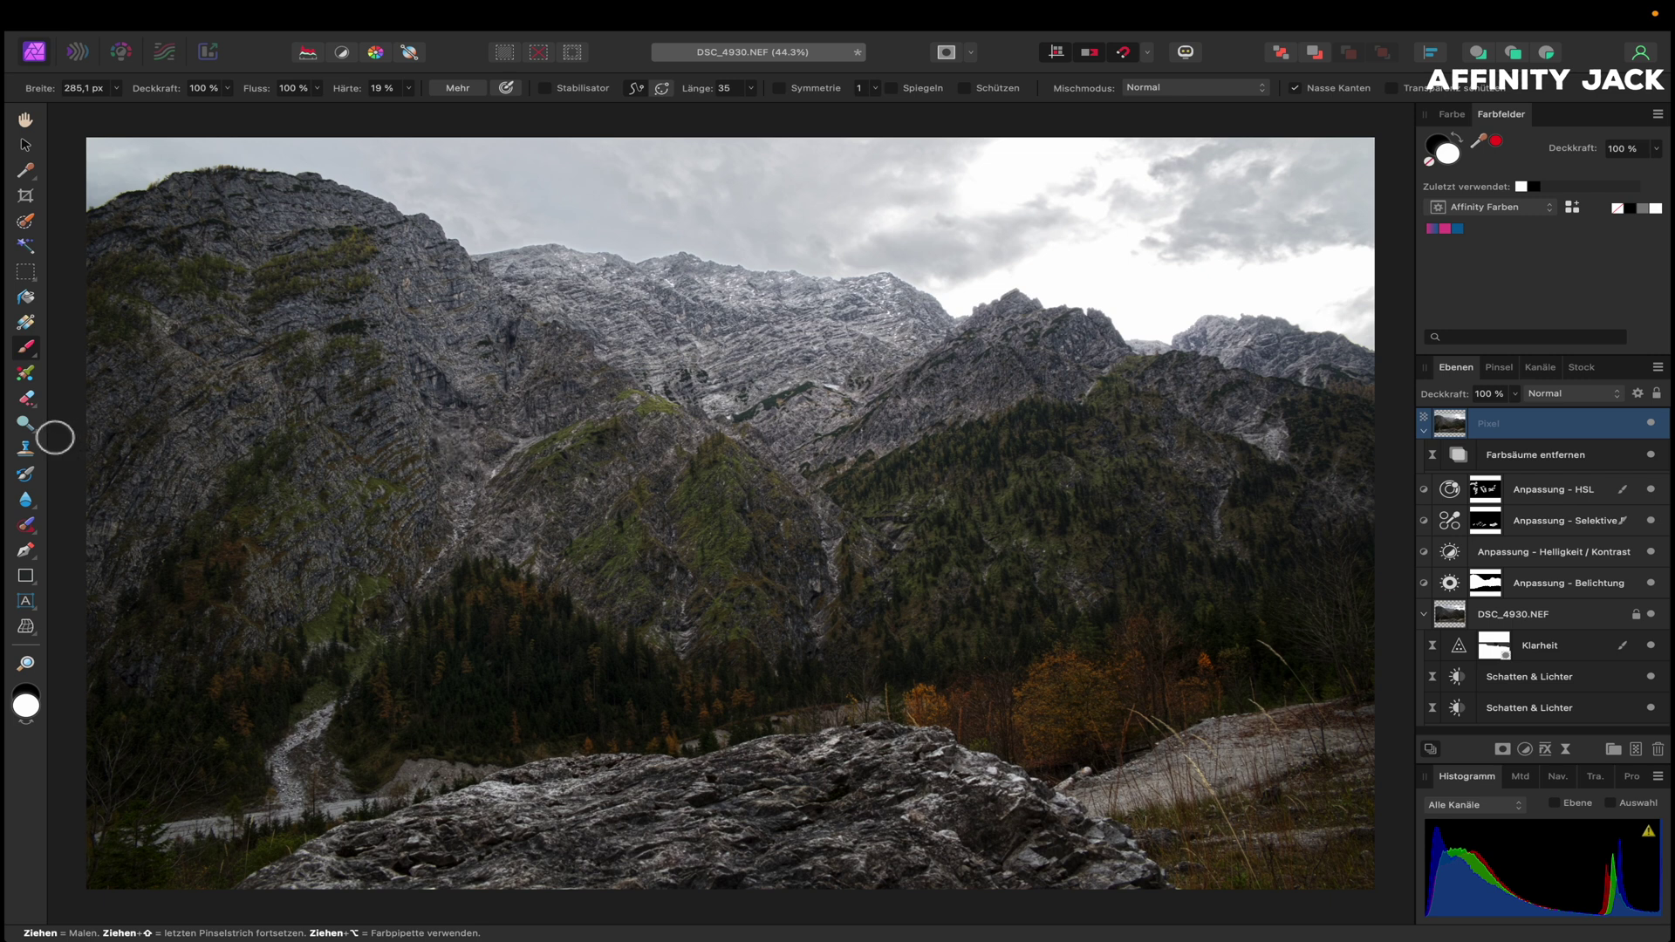
right_click(38, 436)
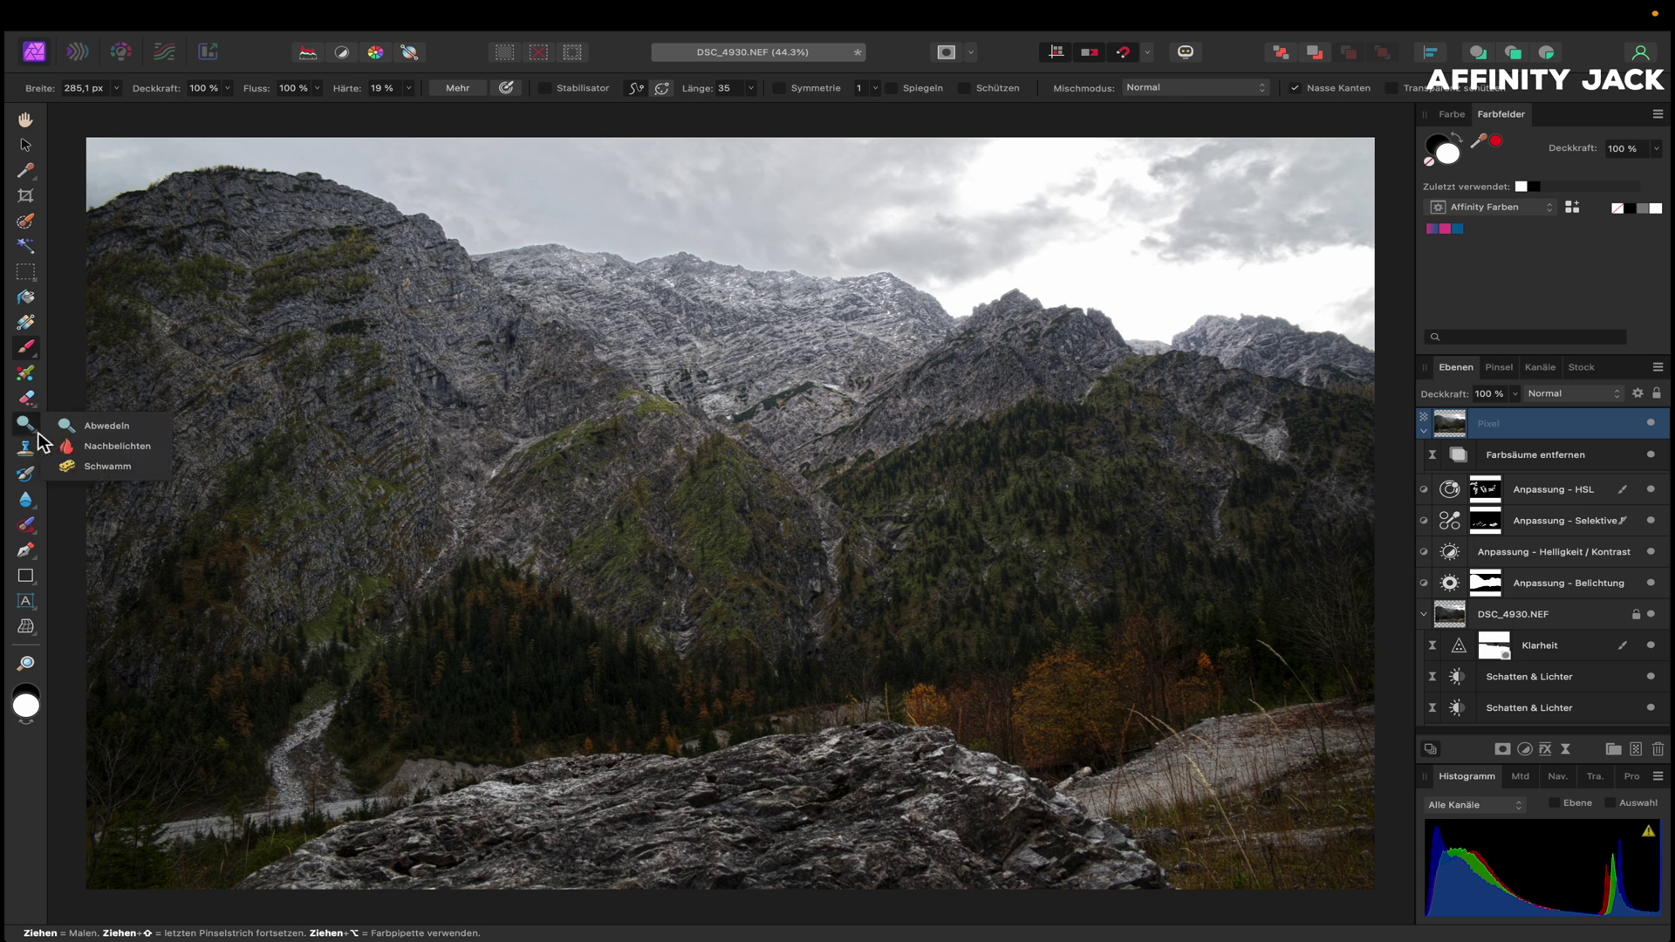
click(91, 428)
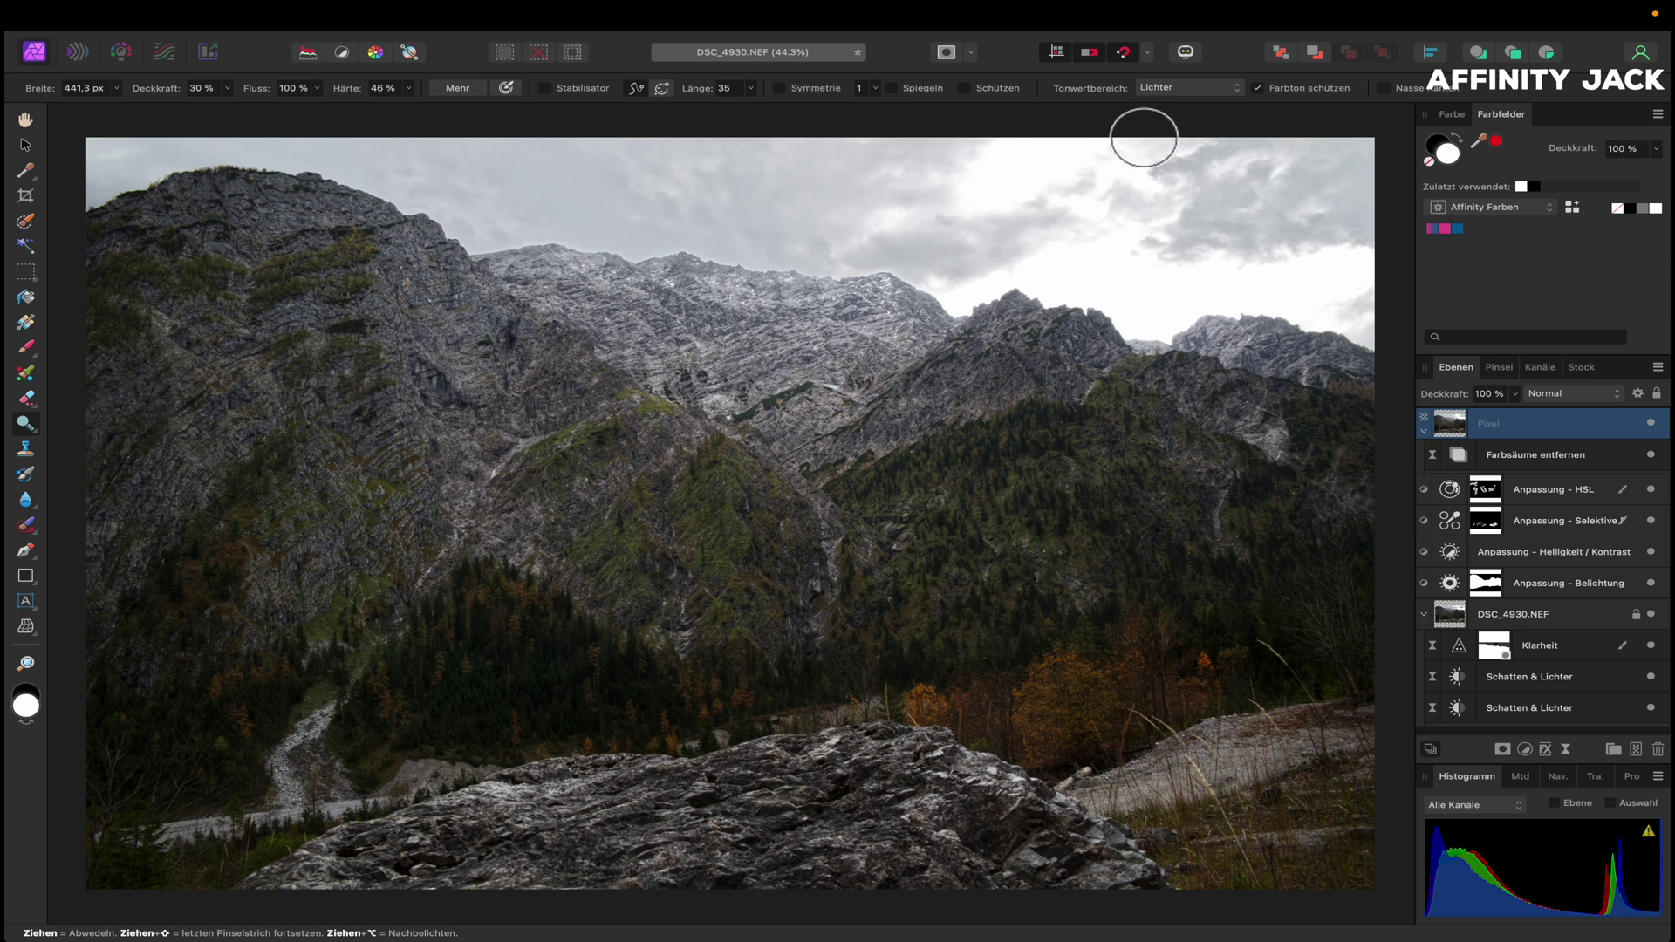
click(1194, 94)
click(1187, 91)
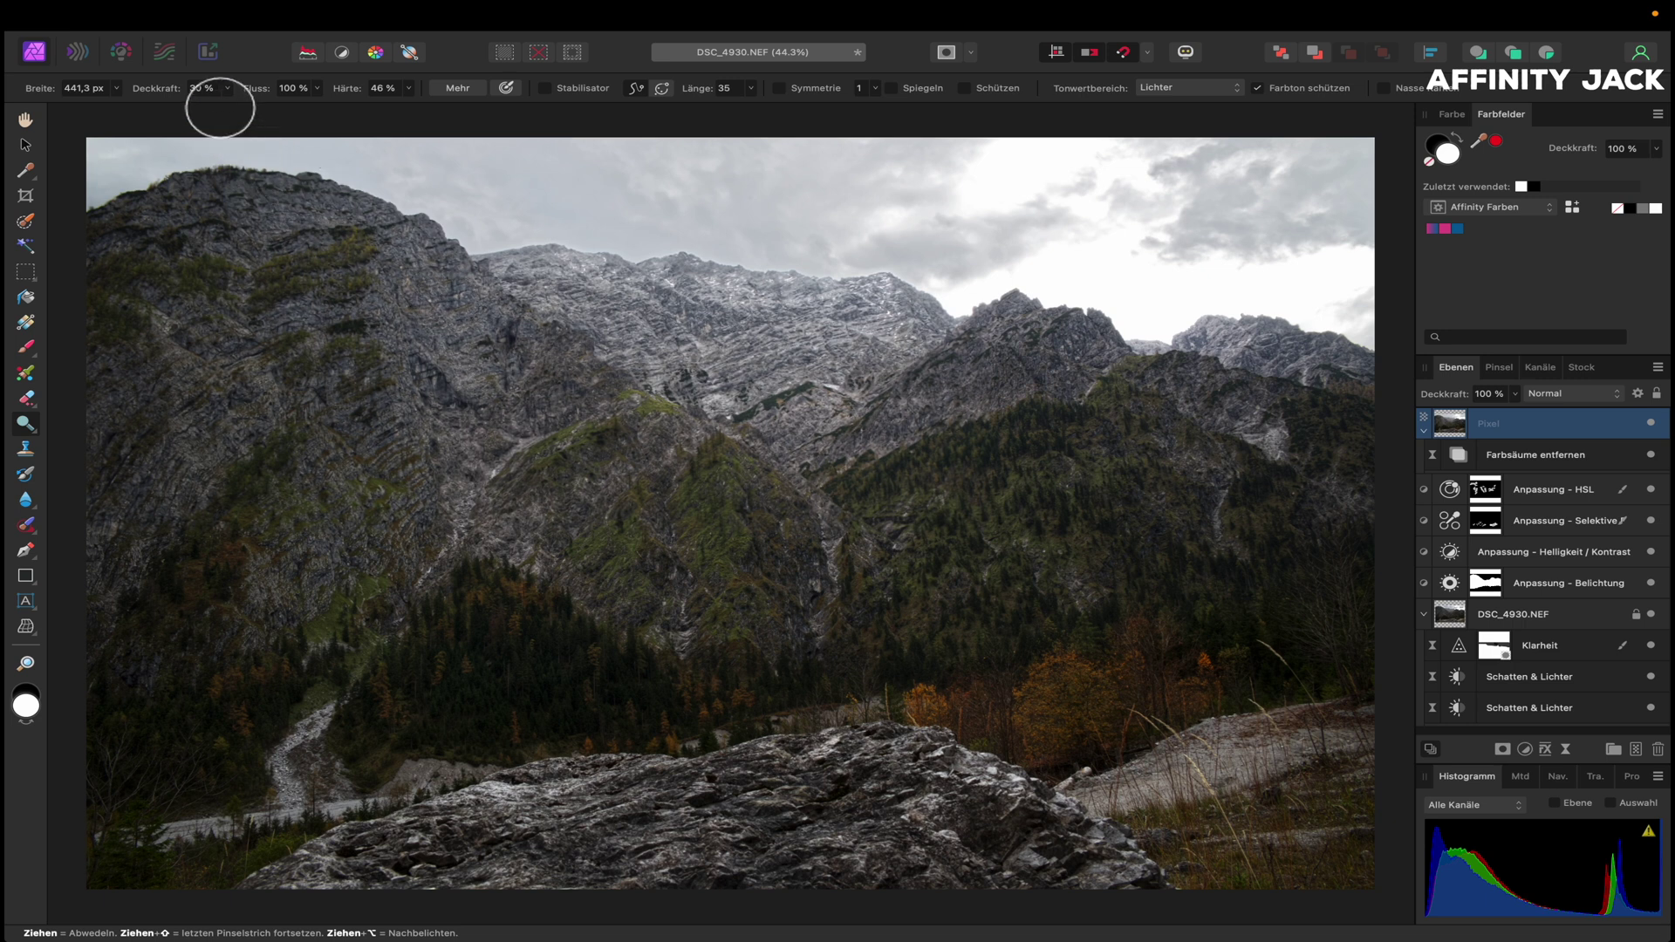
- Resize the dodge brush to about 428 px and lighten the left slope rock and ridge top
drag(444, 333, 444, 333)
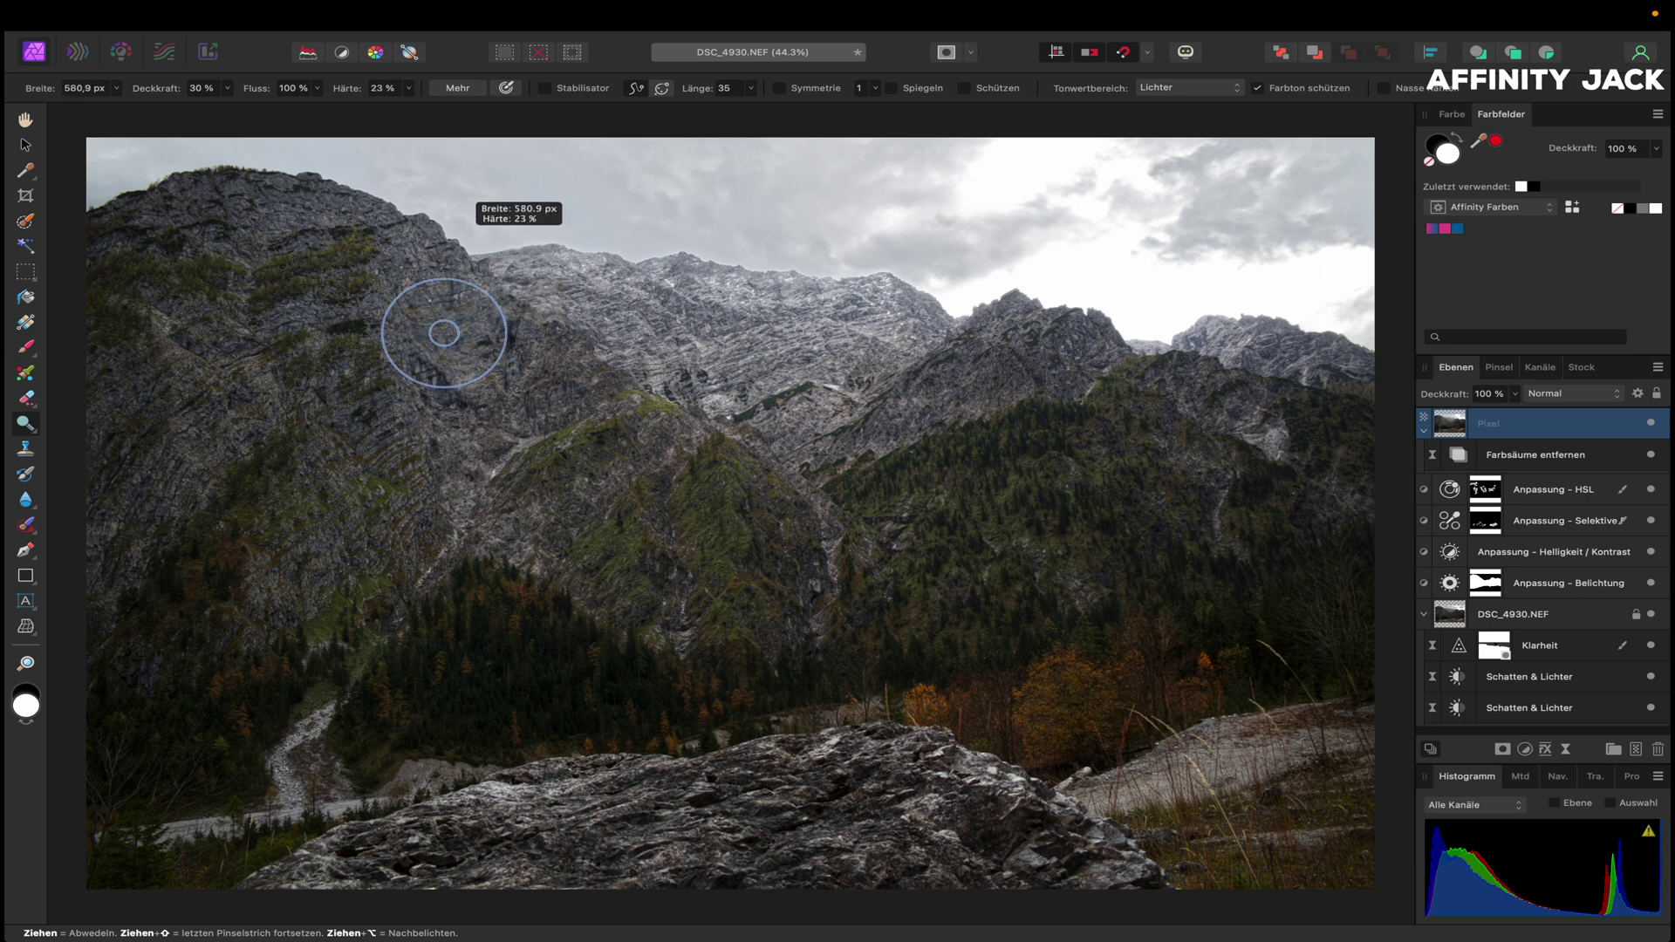
drag(444, 334, 464, 342)
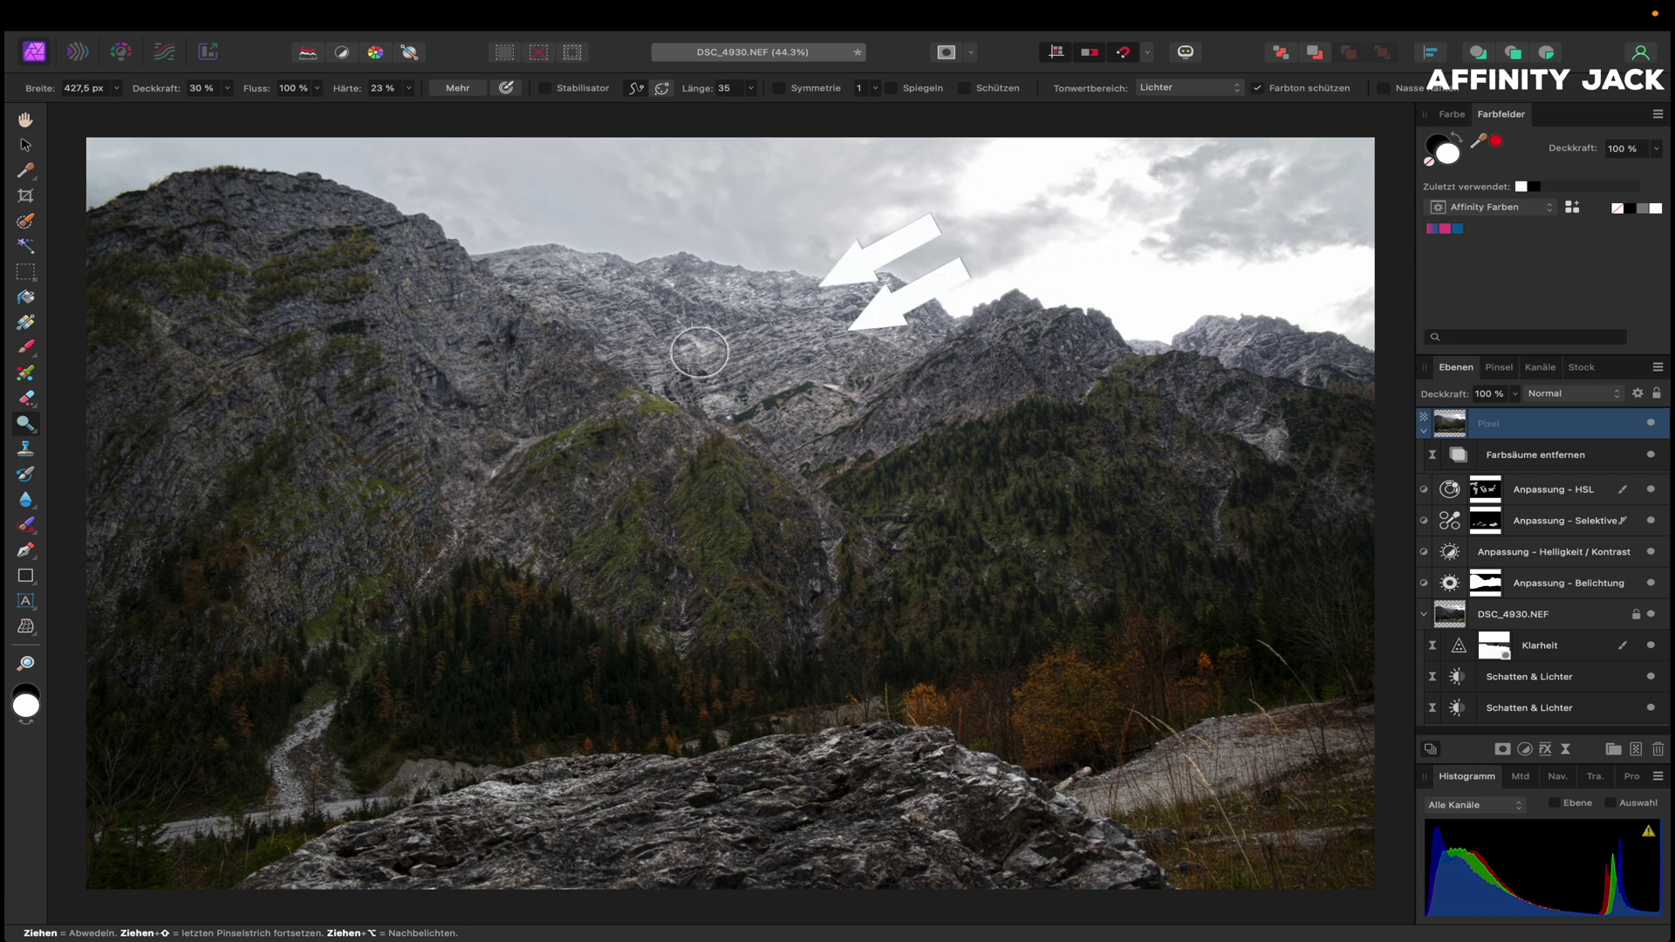
mouse_move(417, 417)
mouse_down()
mouse_move(373, 417)
mouse_move(380, 318)
mouse_move(307, 320)
mouse_up()
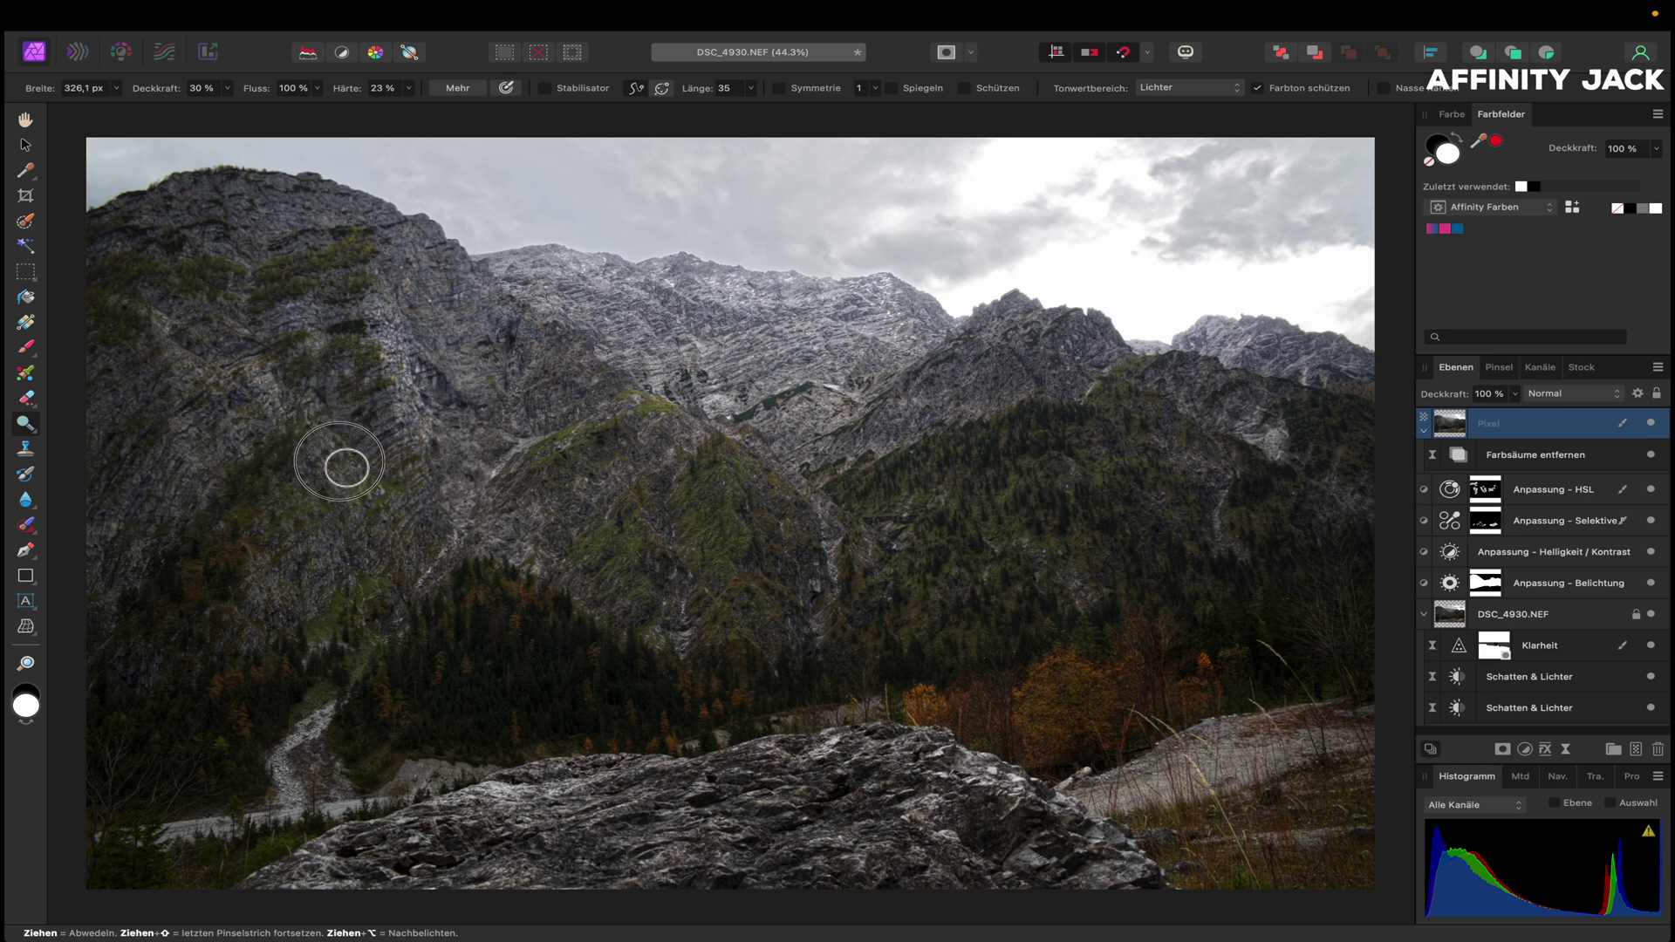
mouse_move(472, 479)
mouse_down()
mouse_move(486, 459)
mouse_move(457, 317)
mouse_up()
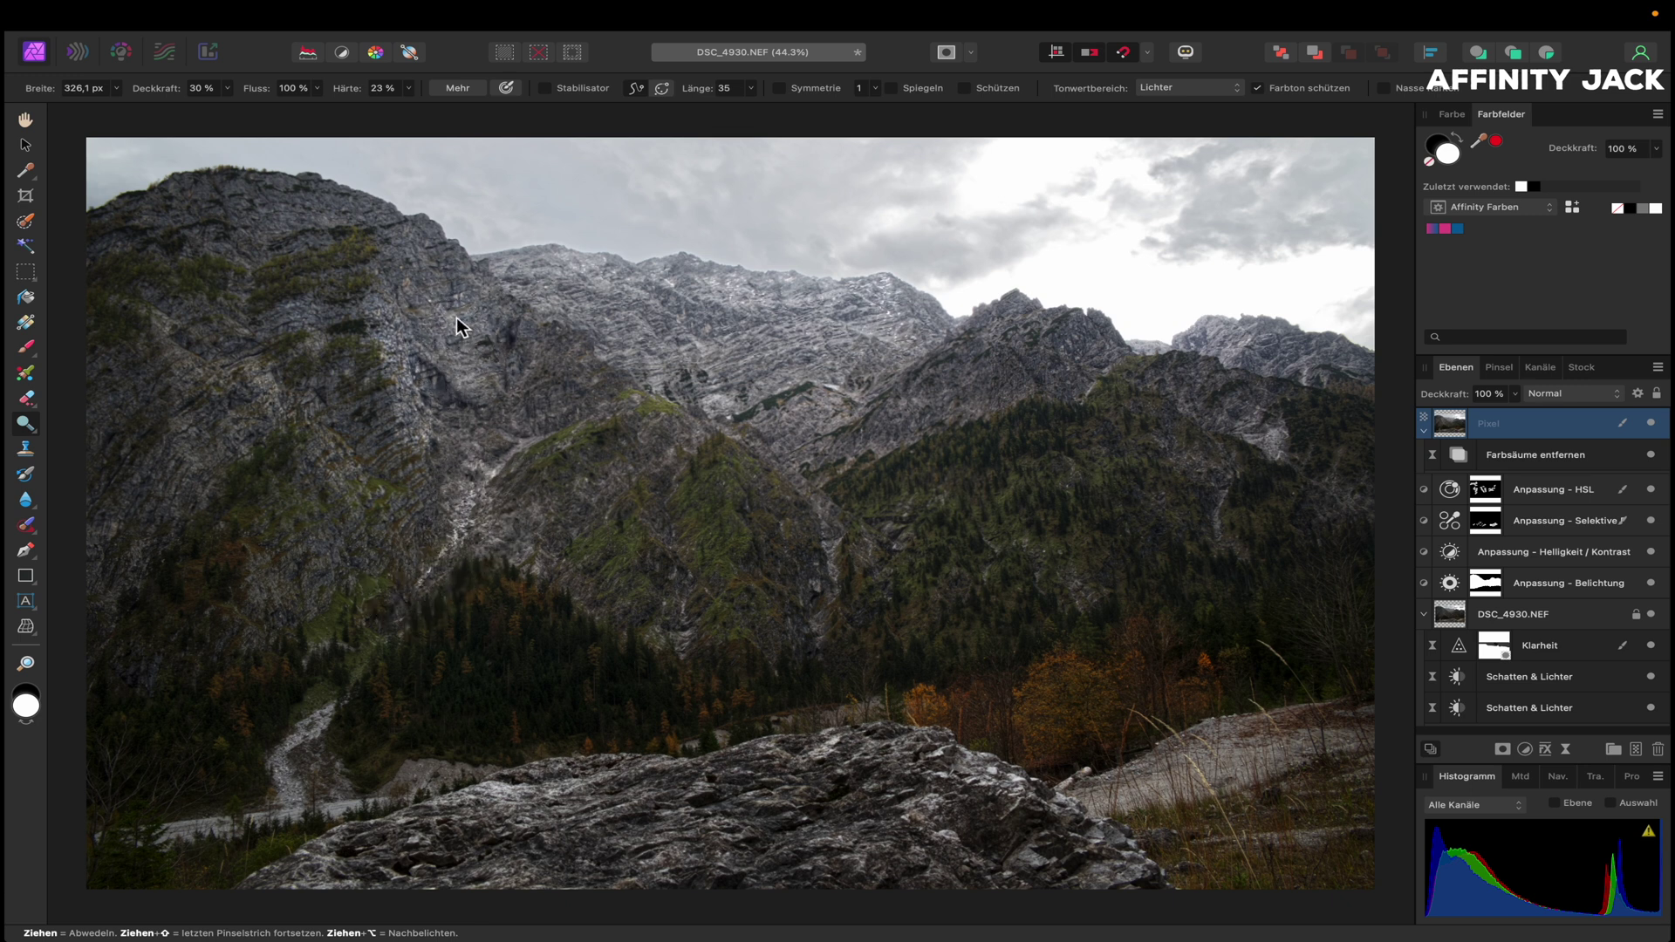
mouse_move(390, 254)
mouse_down()
mouse_move(362, 214)
mouse_move(290, 243)
mouse_up()
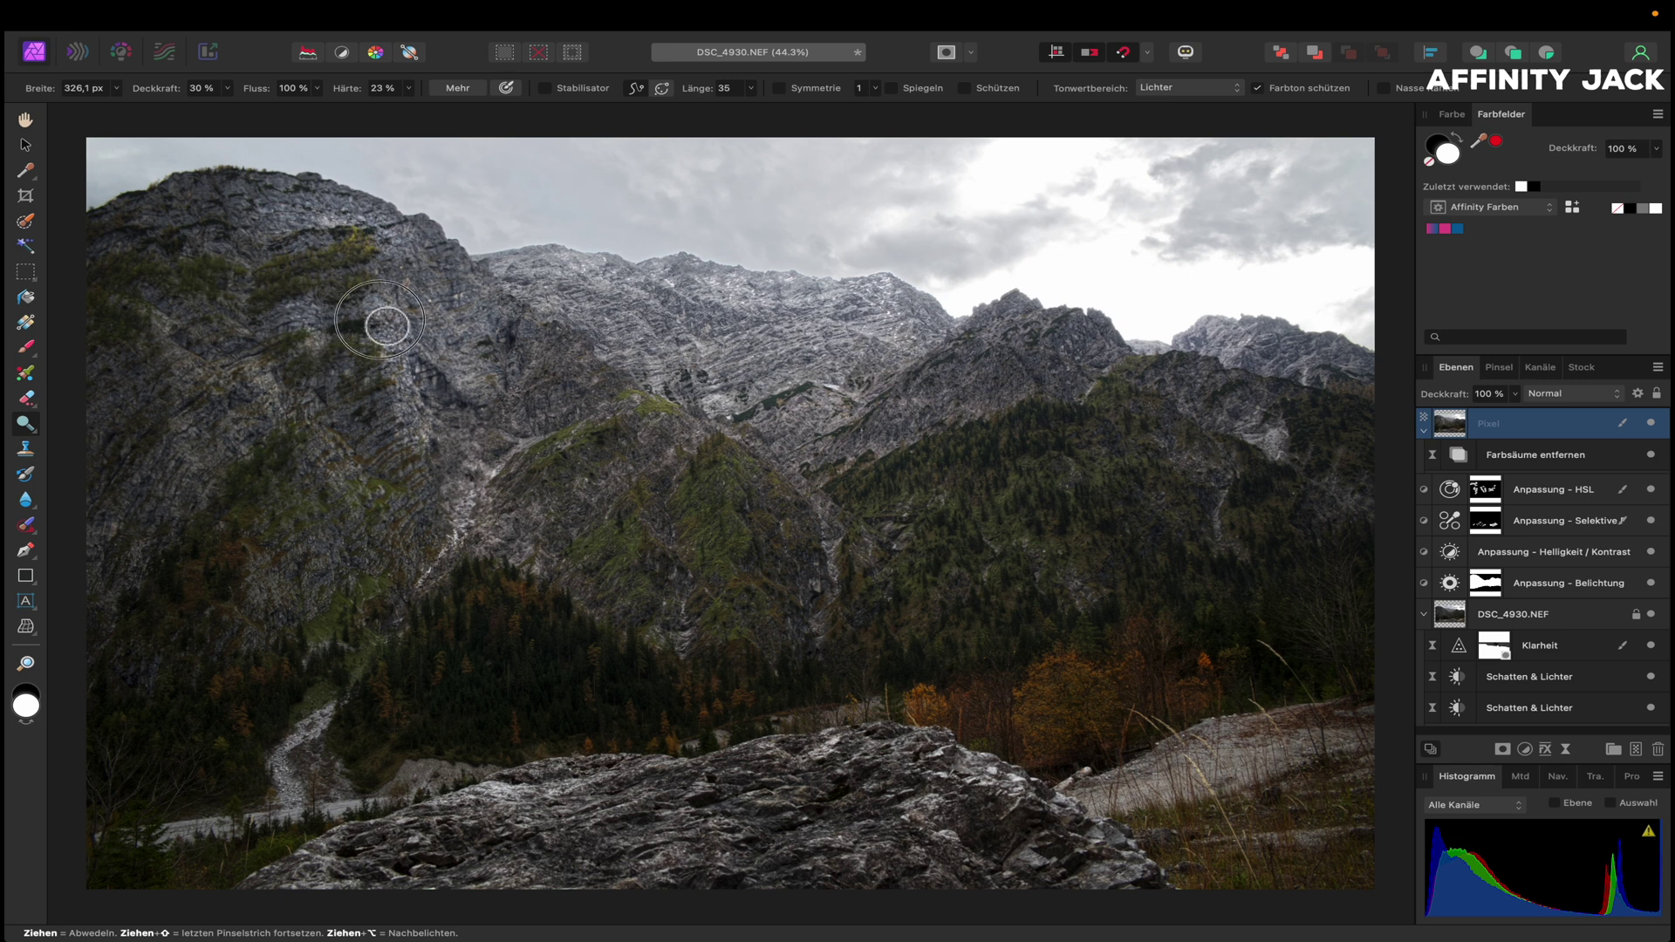
- Dodge the green slopes, rocky streaks, lower left slope, central gully and dark forest
mouse_move(718, 457)
mouse_down()
mouse_move(709, 446)
mouse_move(759, 490)
mouse_up()
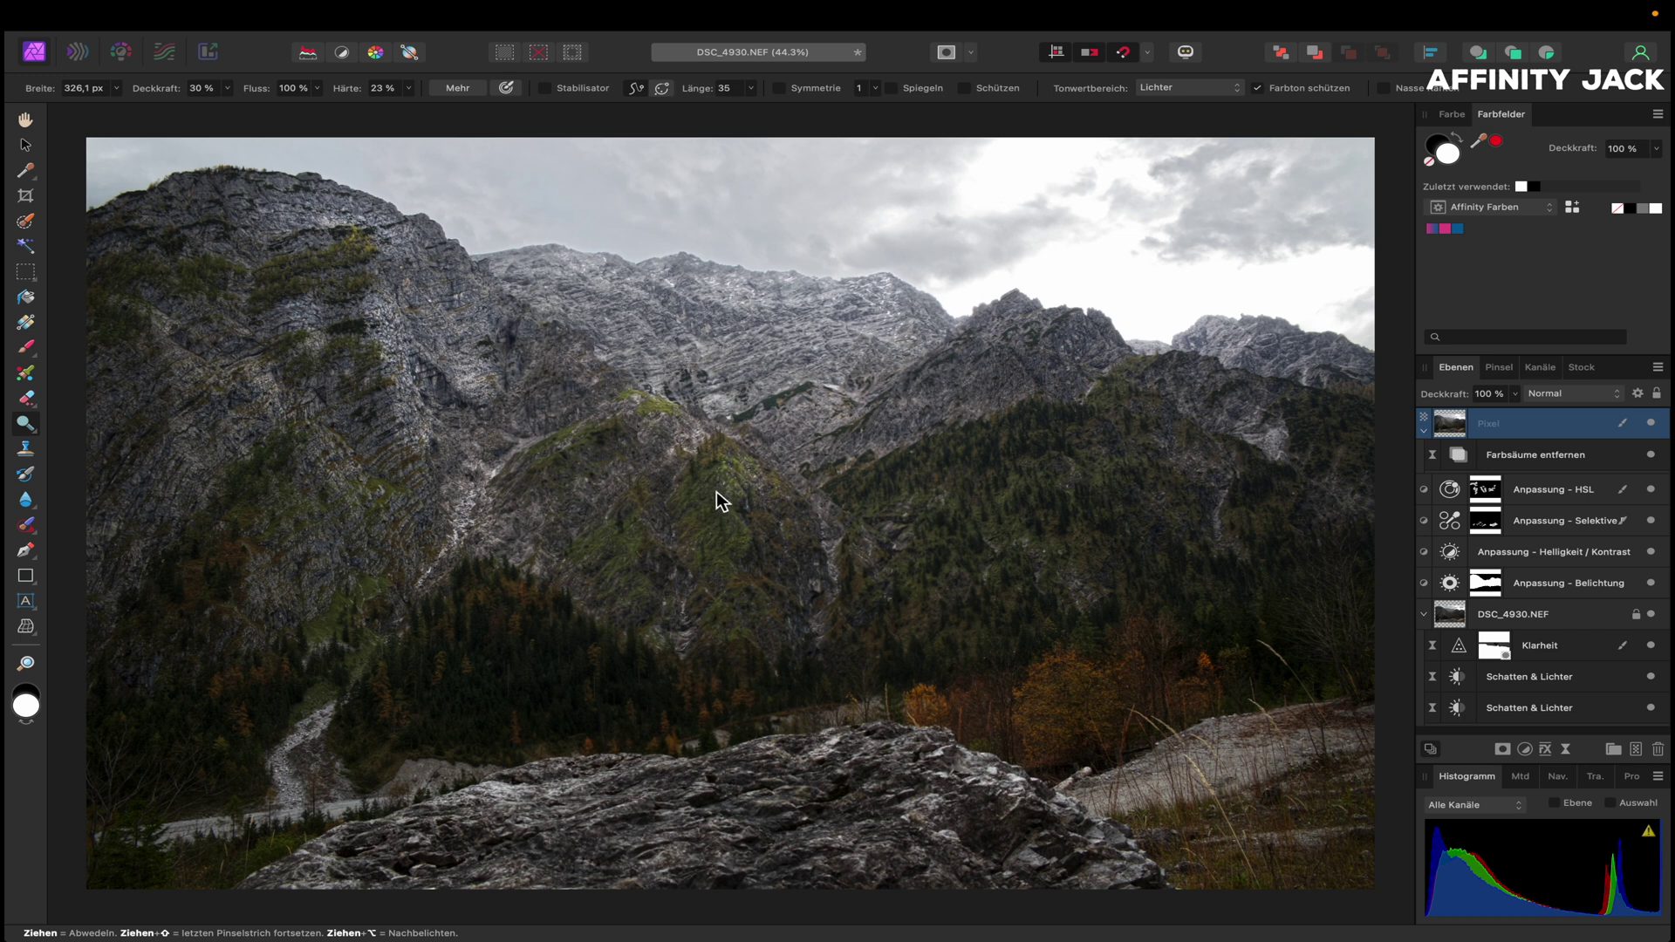
drag(748, 490, 773, 521)
drag(531, 466, 509, 483)
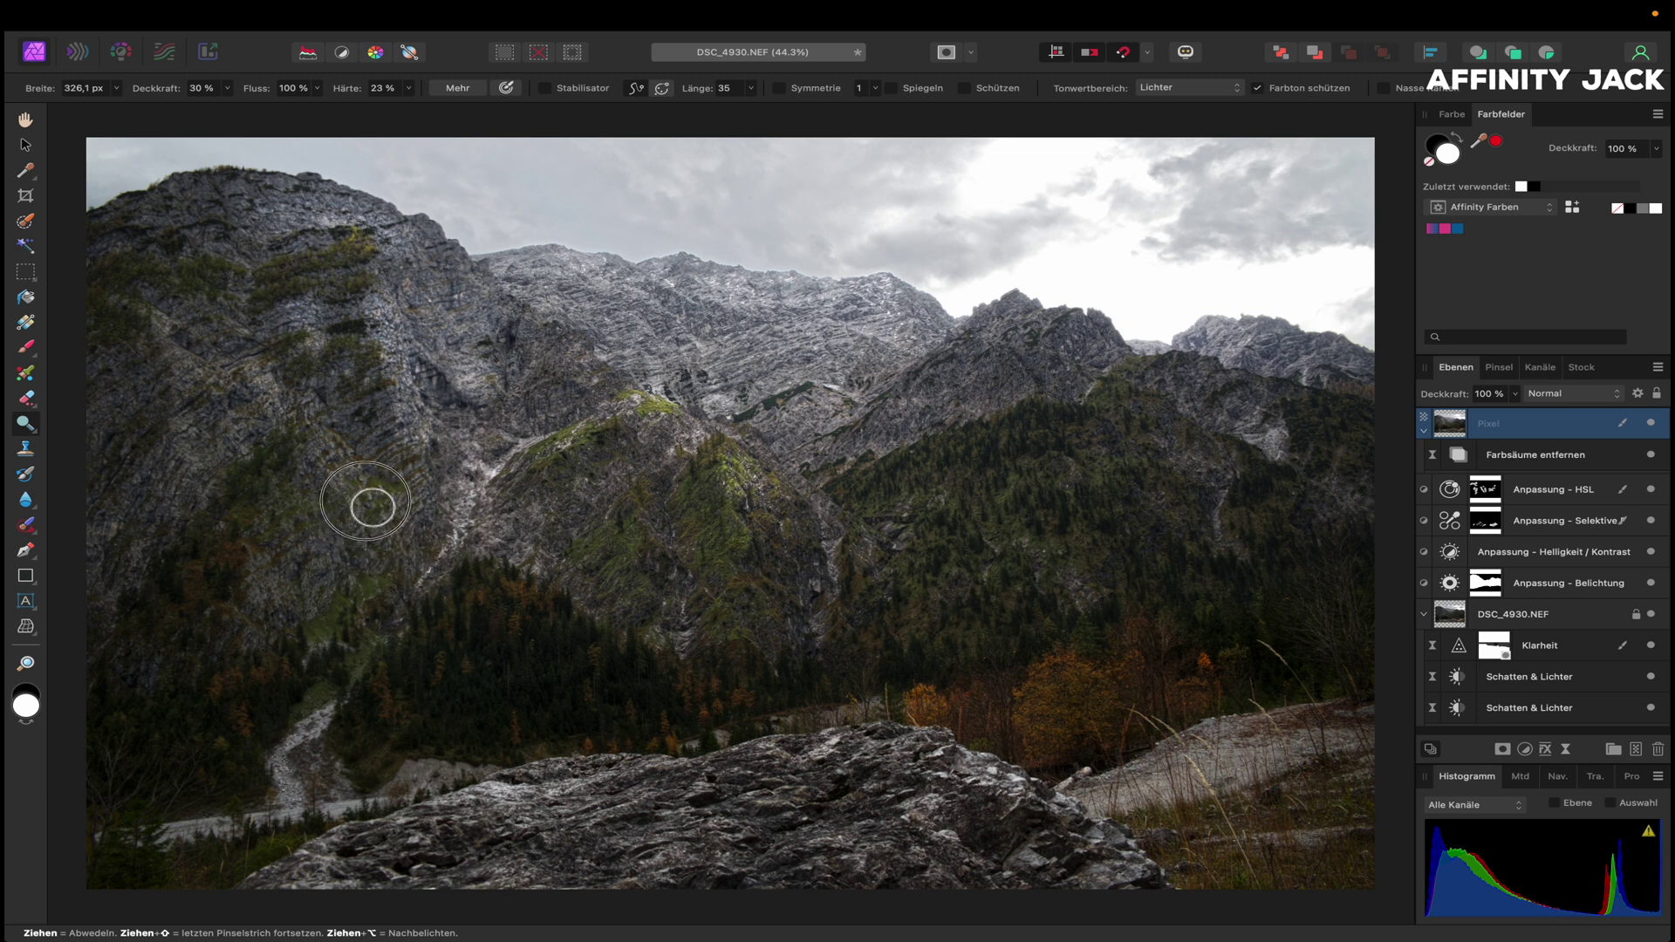
mouse_move(281, 599)
mouse_down()
mouse_move(280, 637)
mouse_move(262, 636)
mouse_up()
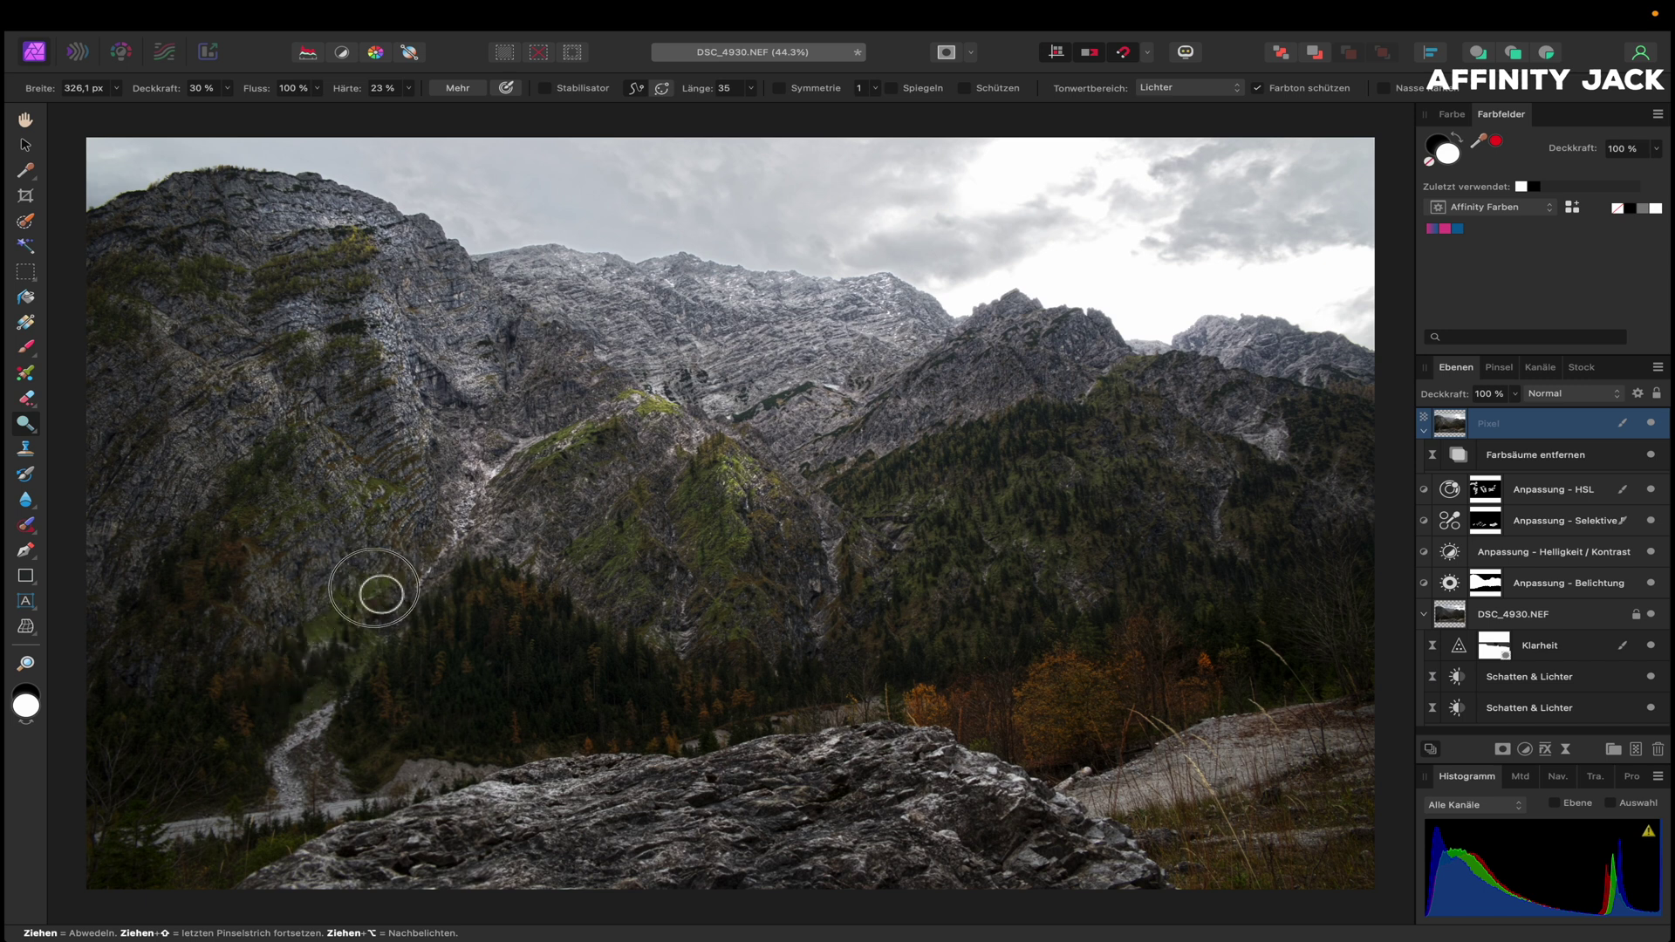
drag(332, 684, 402, 684)
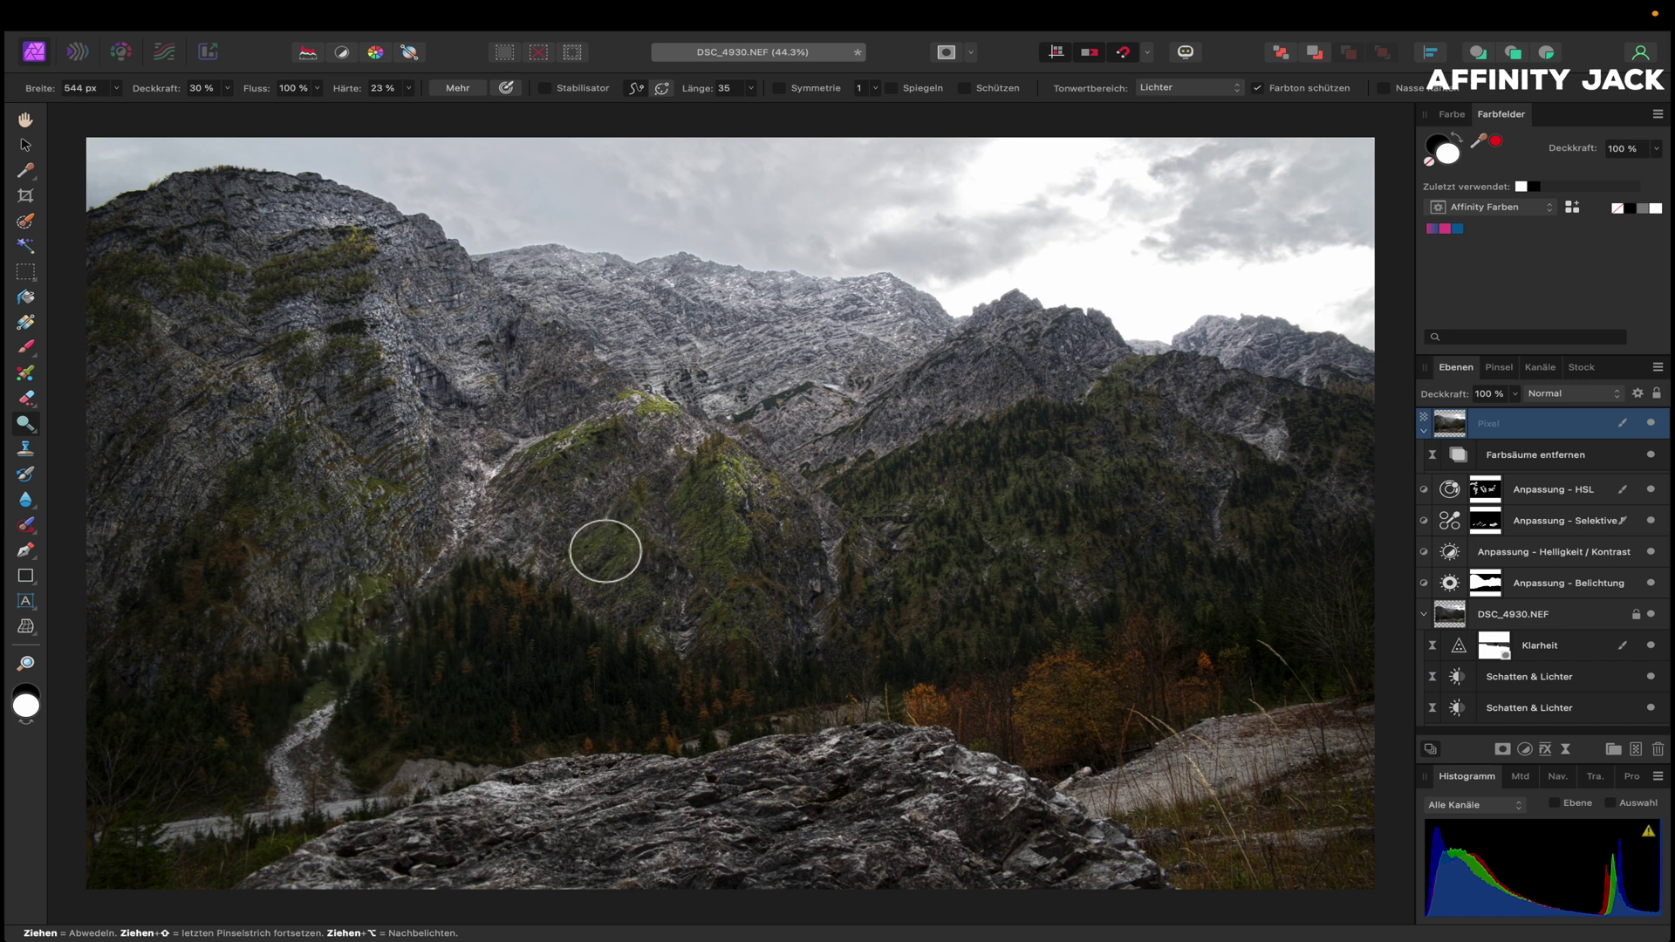
drag(752, 494, 760, 463)
drag(794, 539, 815, 643)
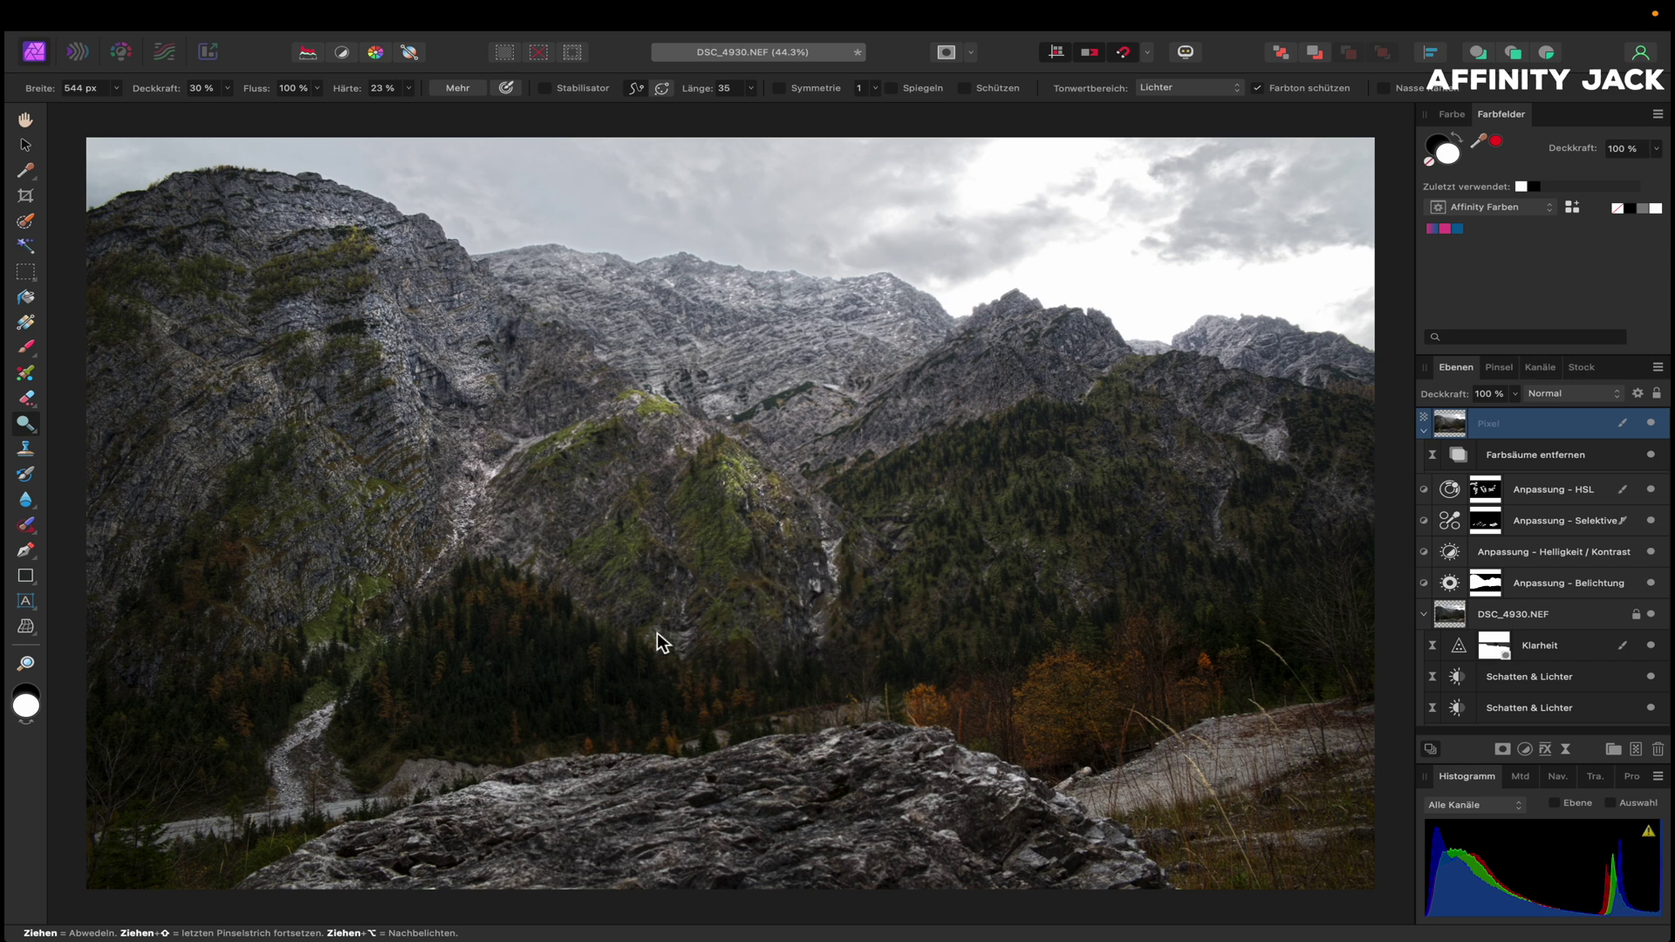
mouse_move(486, 599)
mouse_down()
mouse_move(399, 636)
mouse_move(602, 658)
mouse_move(504, 613)
mouse_up()
- Raise the dodge opacity to 40% and toggle the Pixel layer to compare the dodging
key(4)
click(1652, 424)
click(1653, 424)
- Burn the shadows on the top-left rock face at 20% opacity, then enlarge the brush to about 1015 px
click(25, 425)
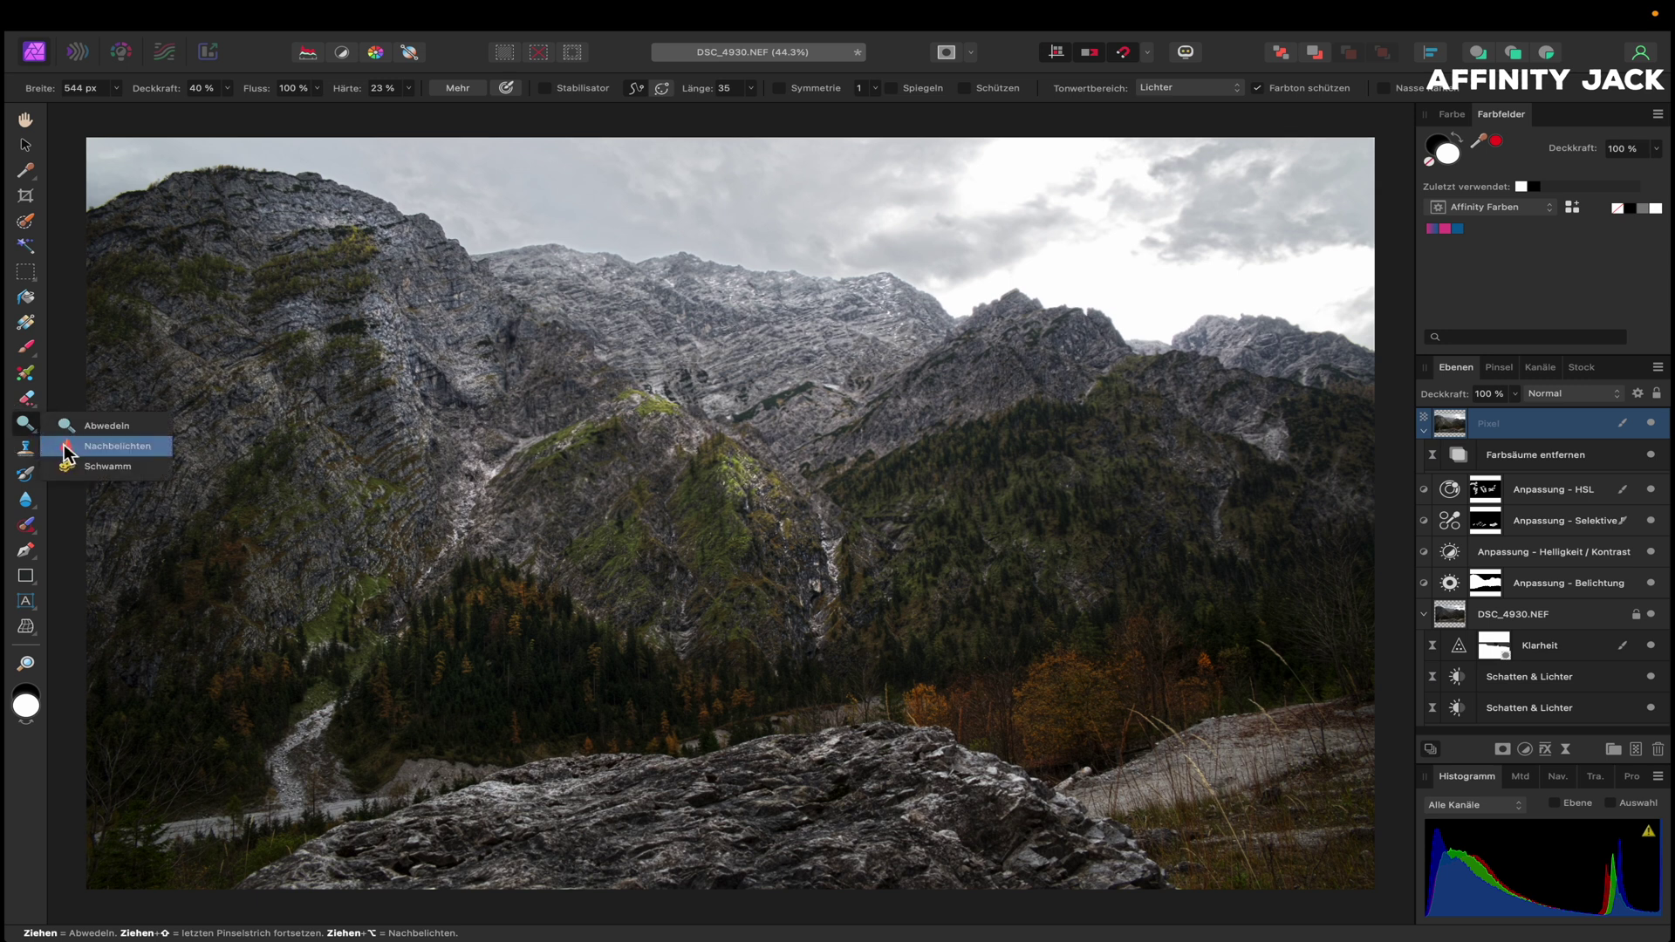
click(65, 447)
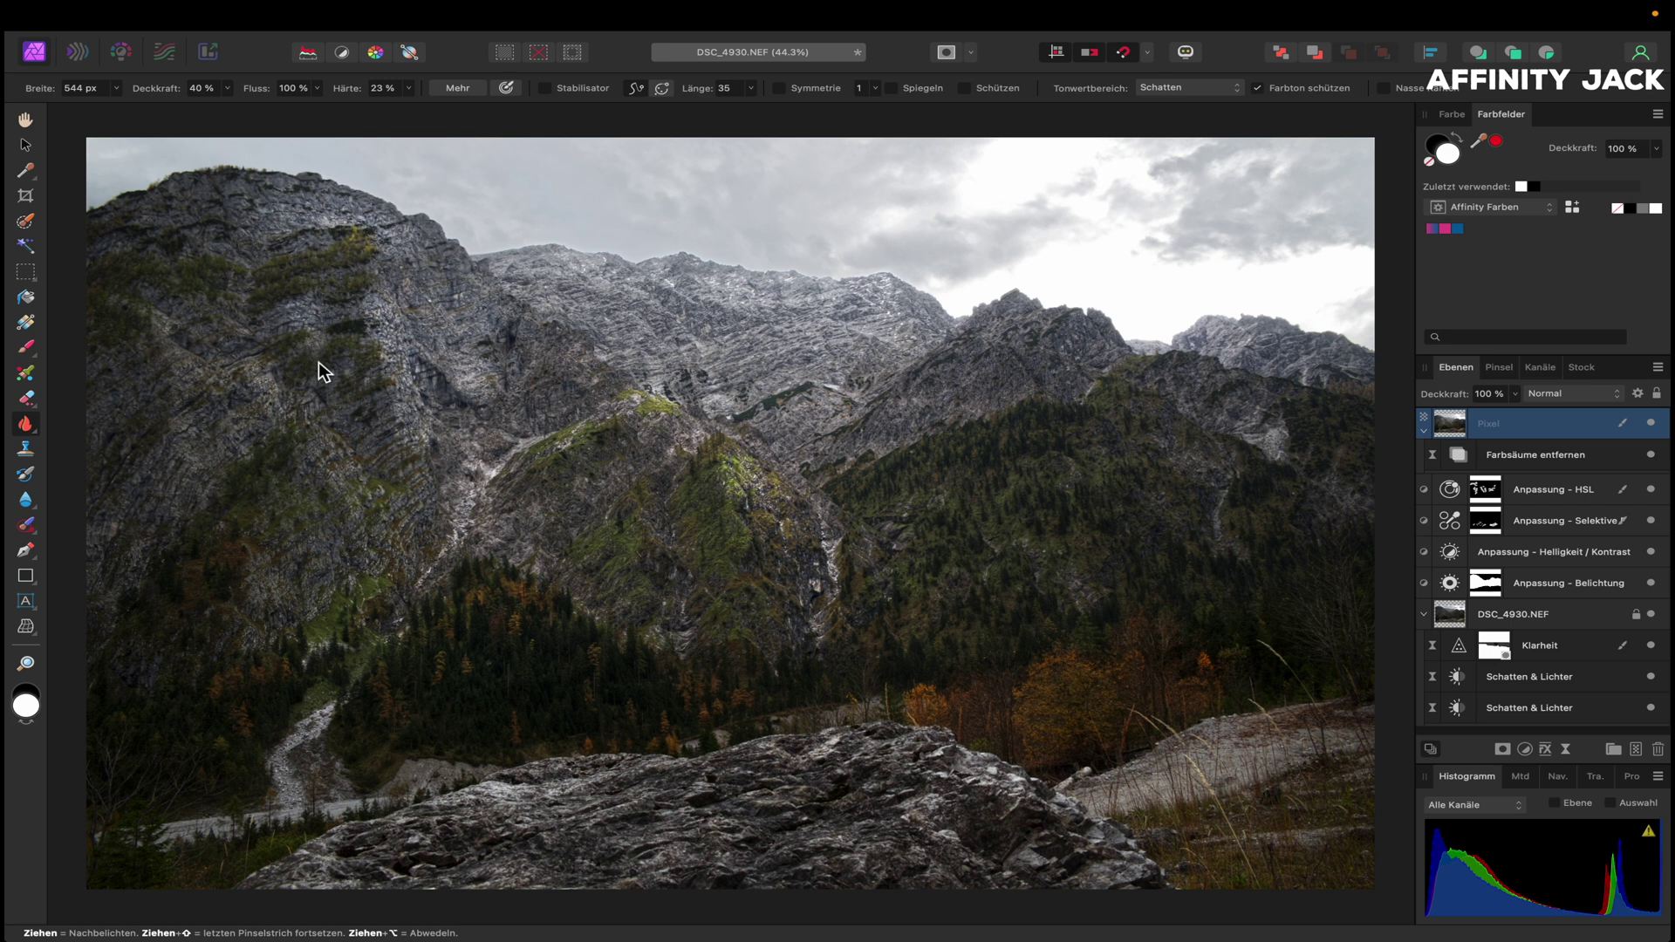
key(2)
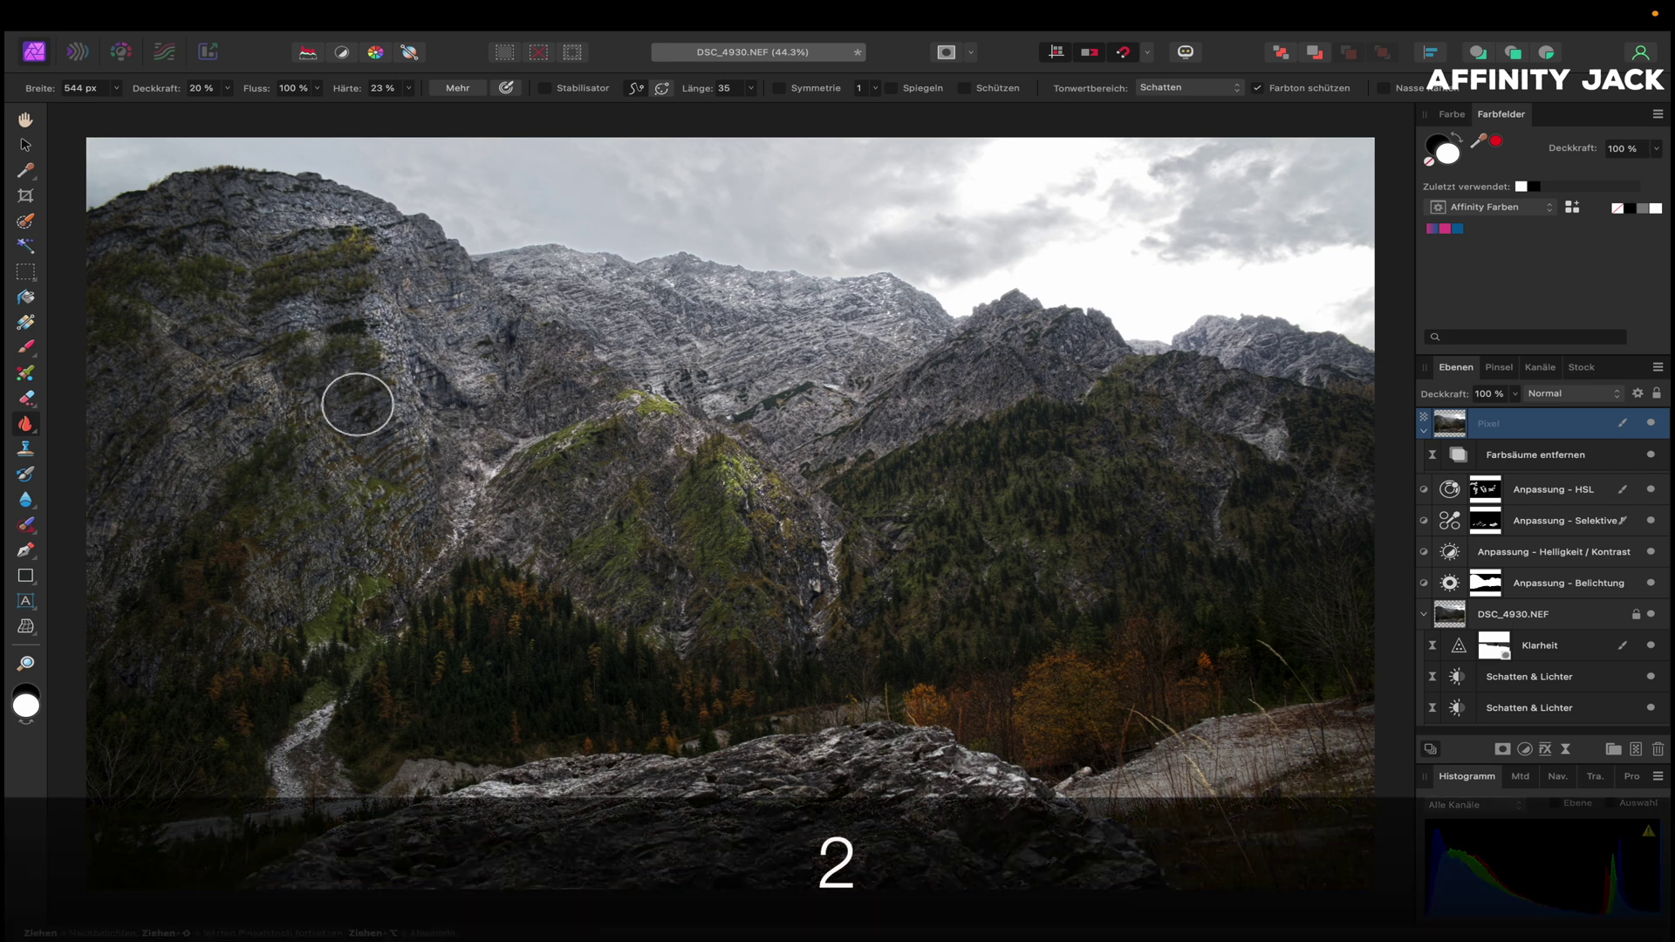
drag(209, 202, 259, 256)
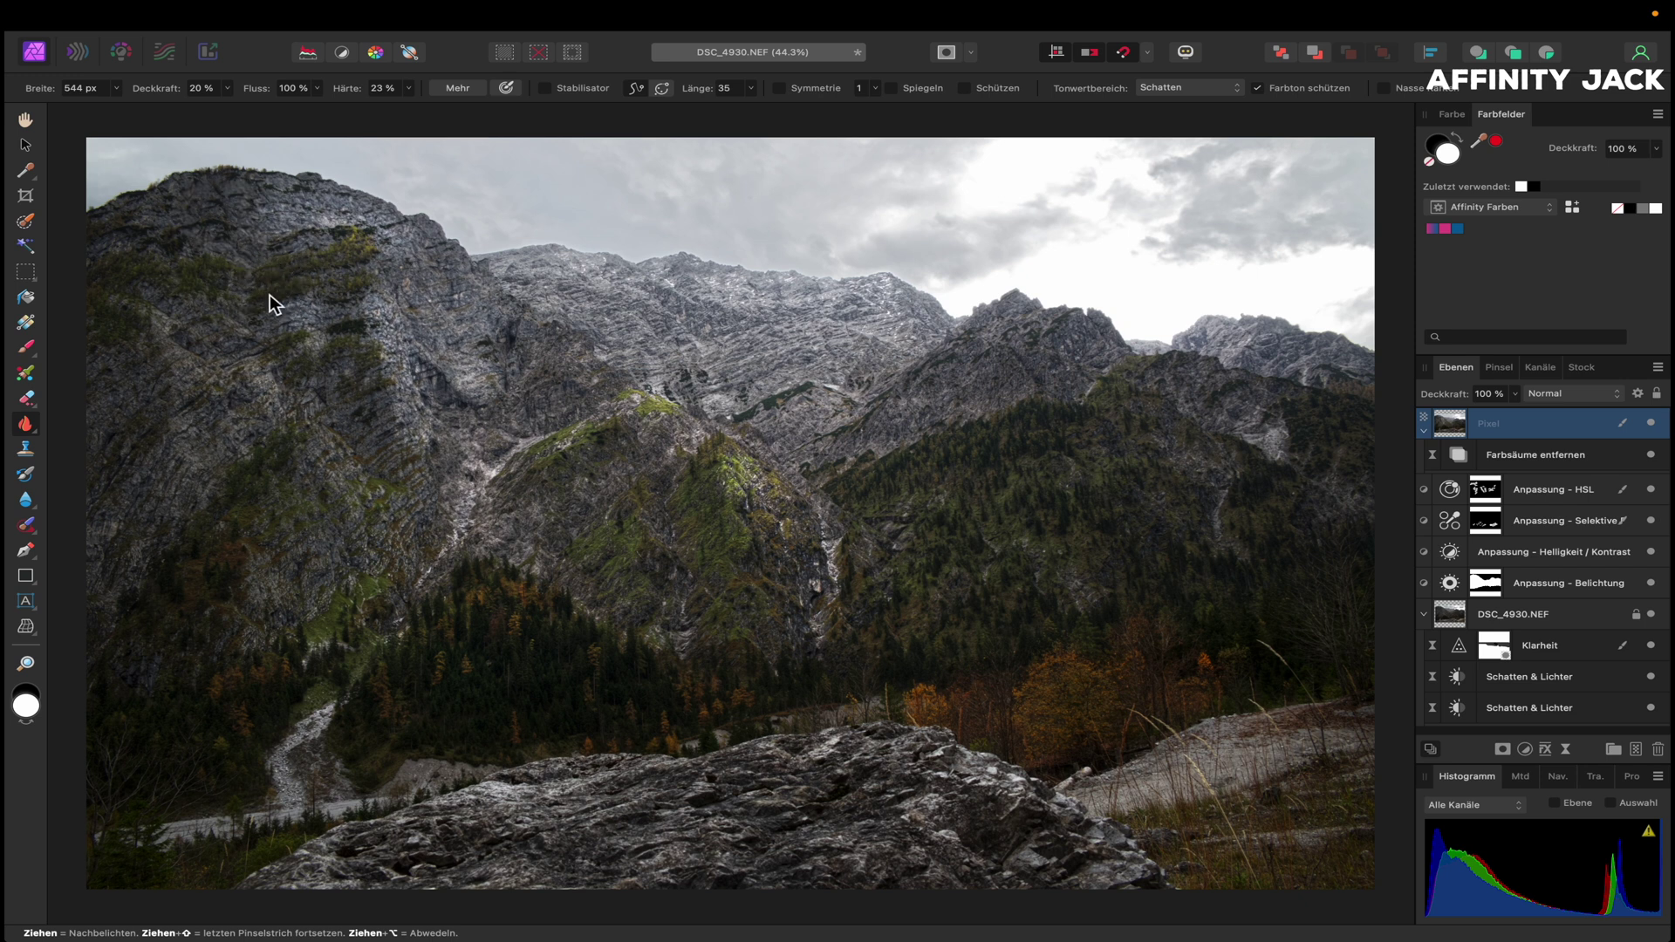
drag(246, 398, 239, 396)
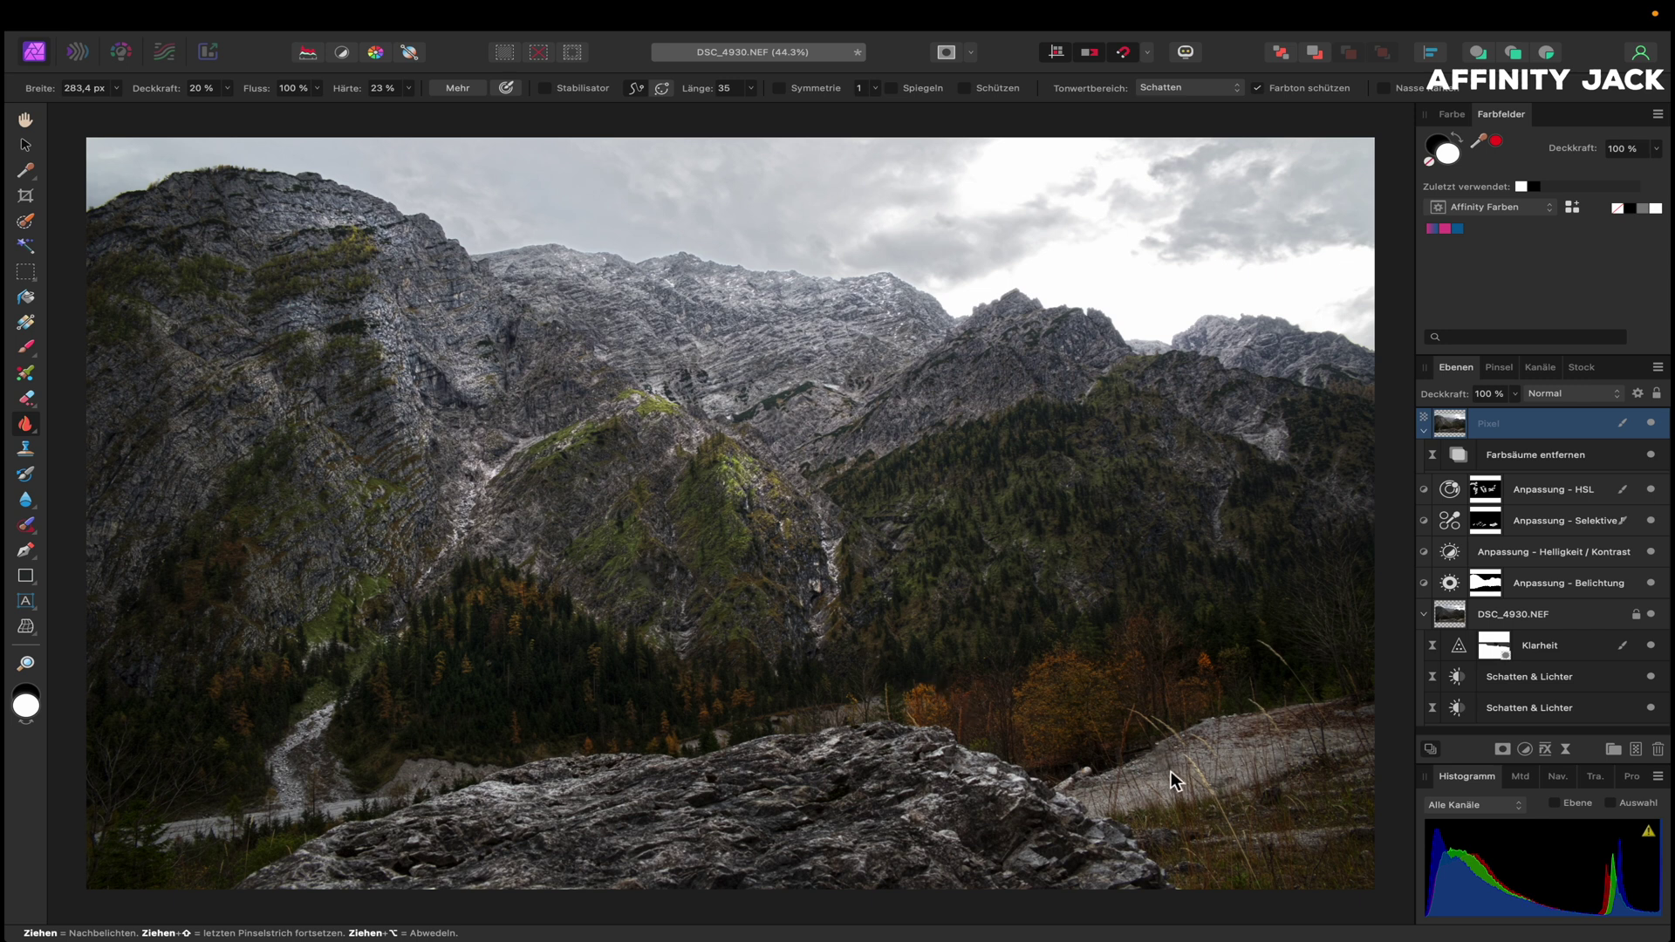
drag(1170, 771, 1245, 771)
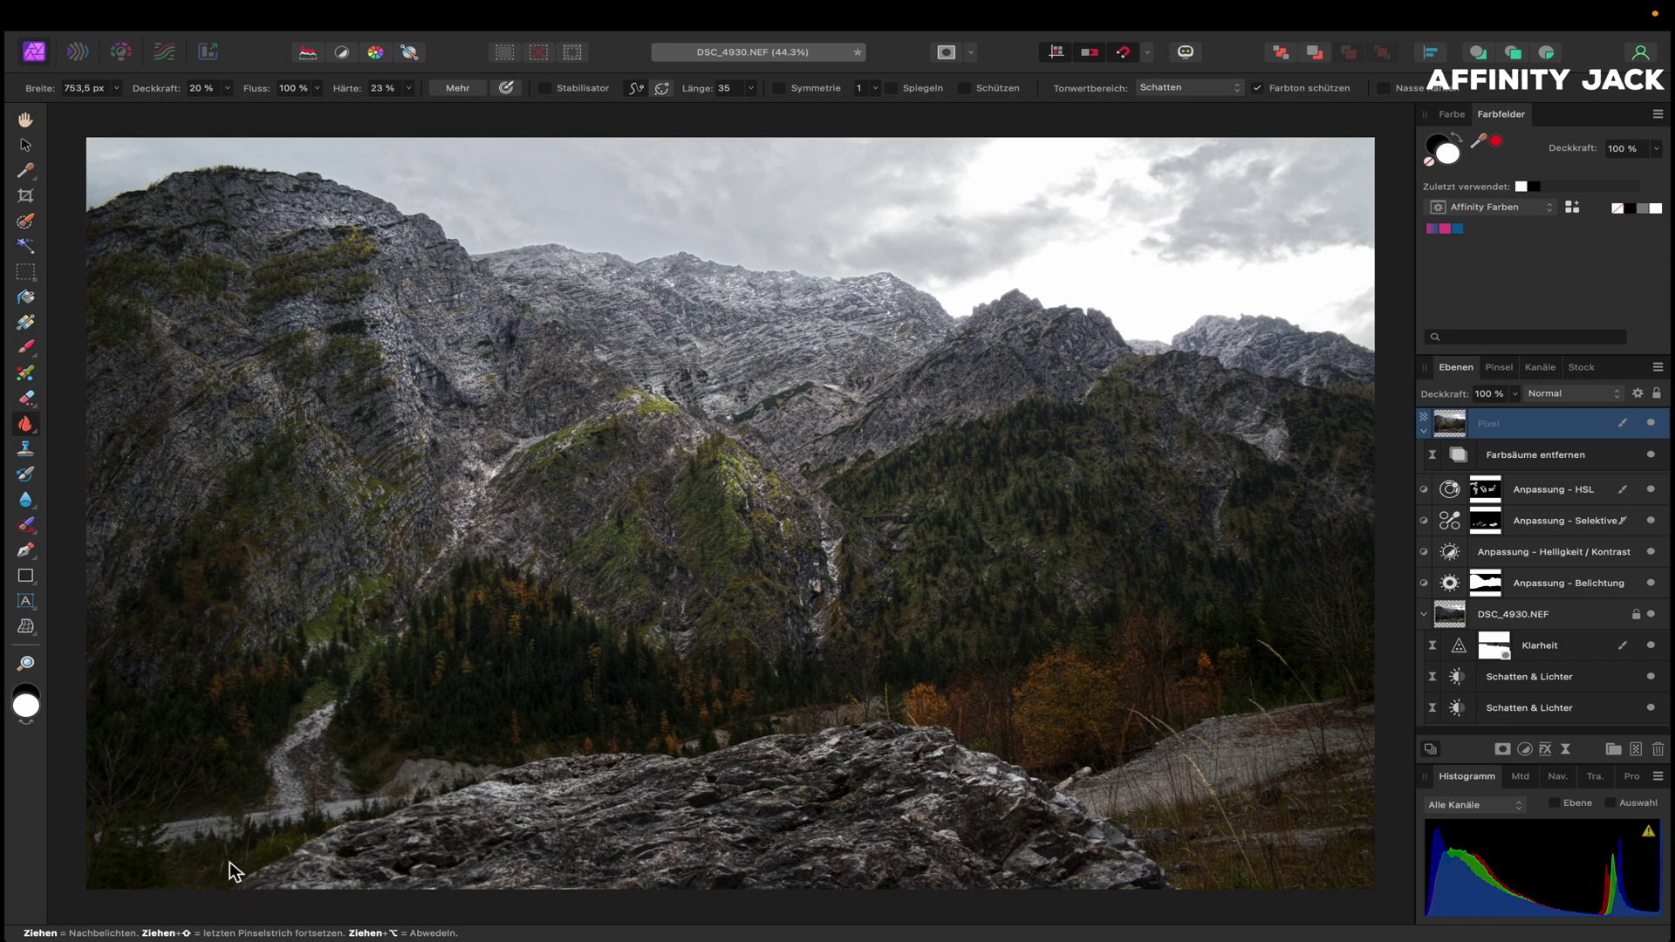
drag(304, 892, 358, 891)
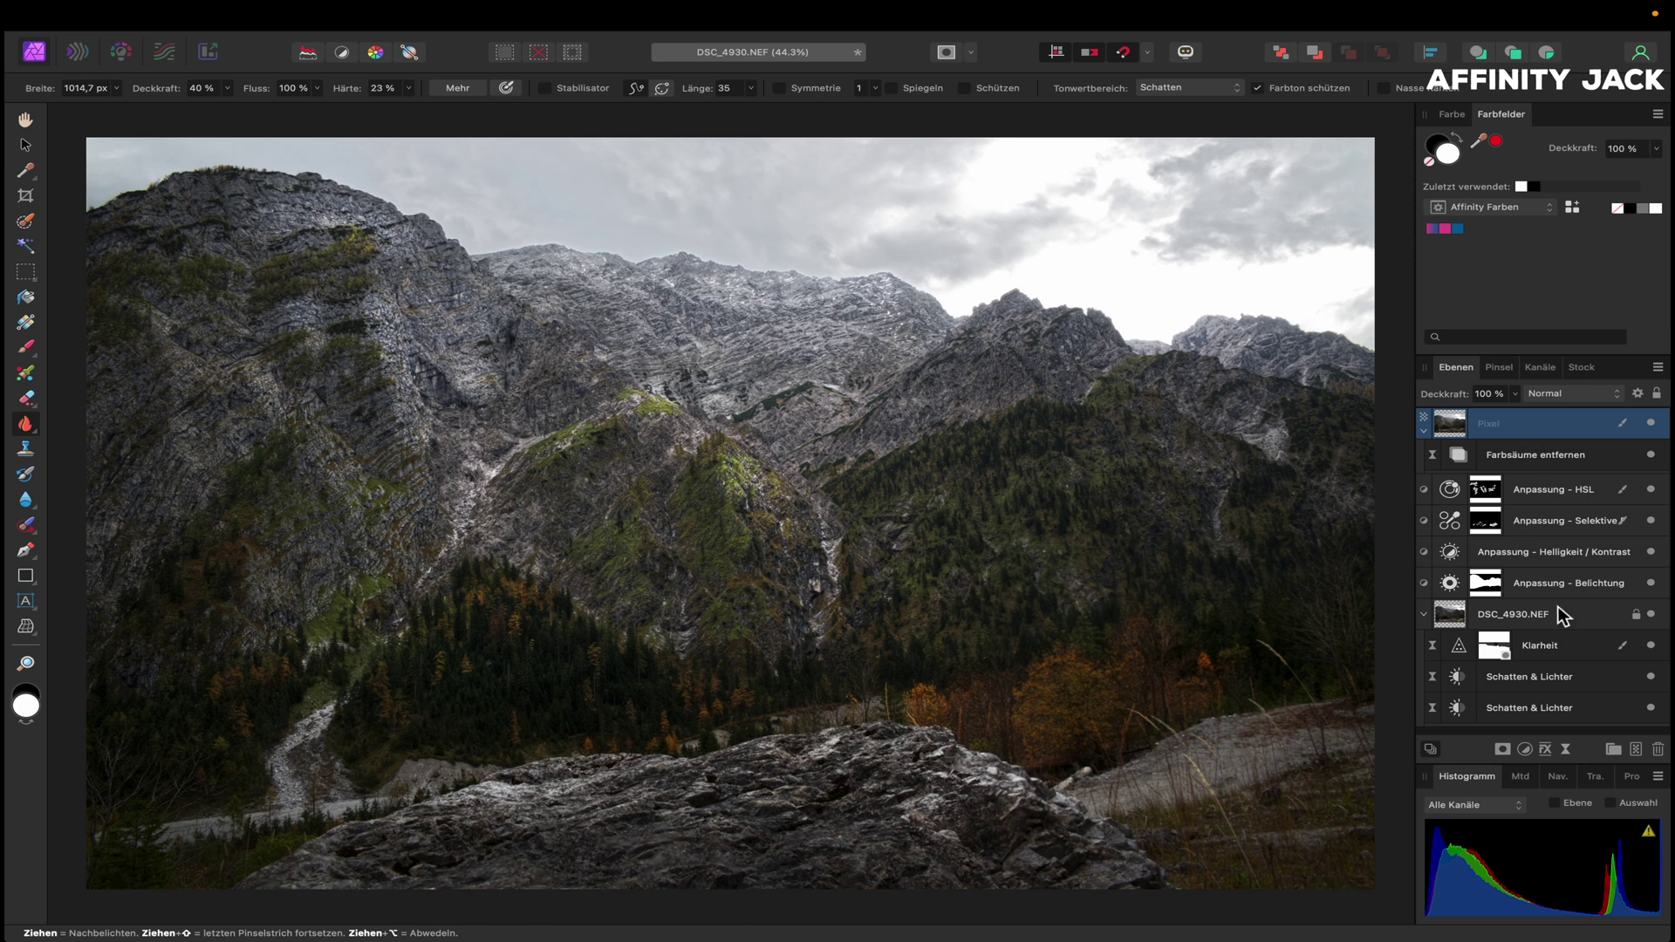
shift+click(1548, 583)
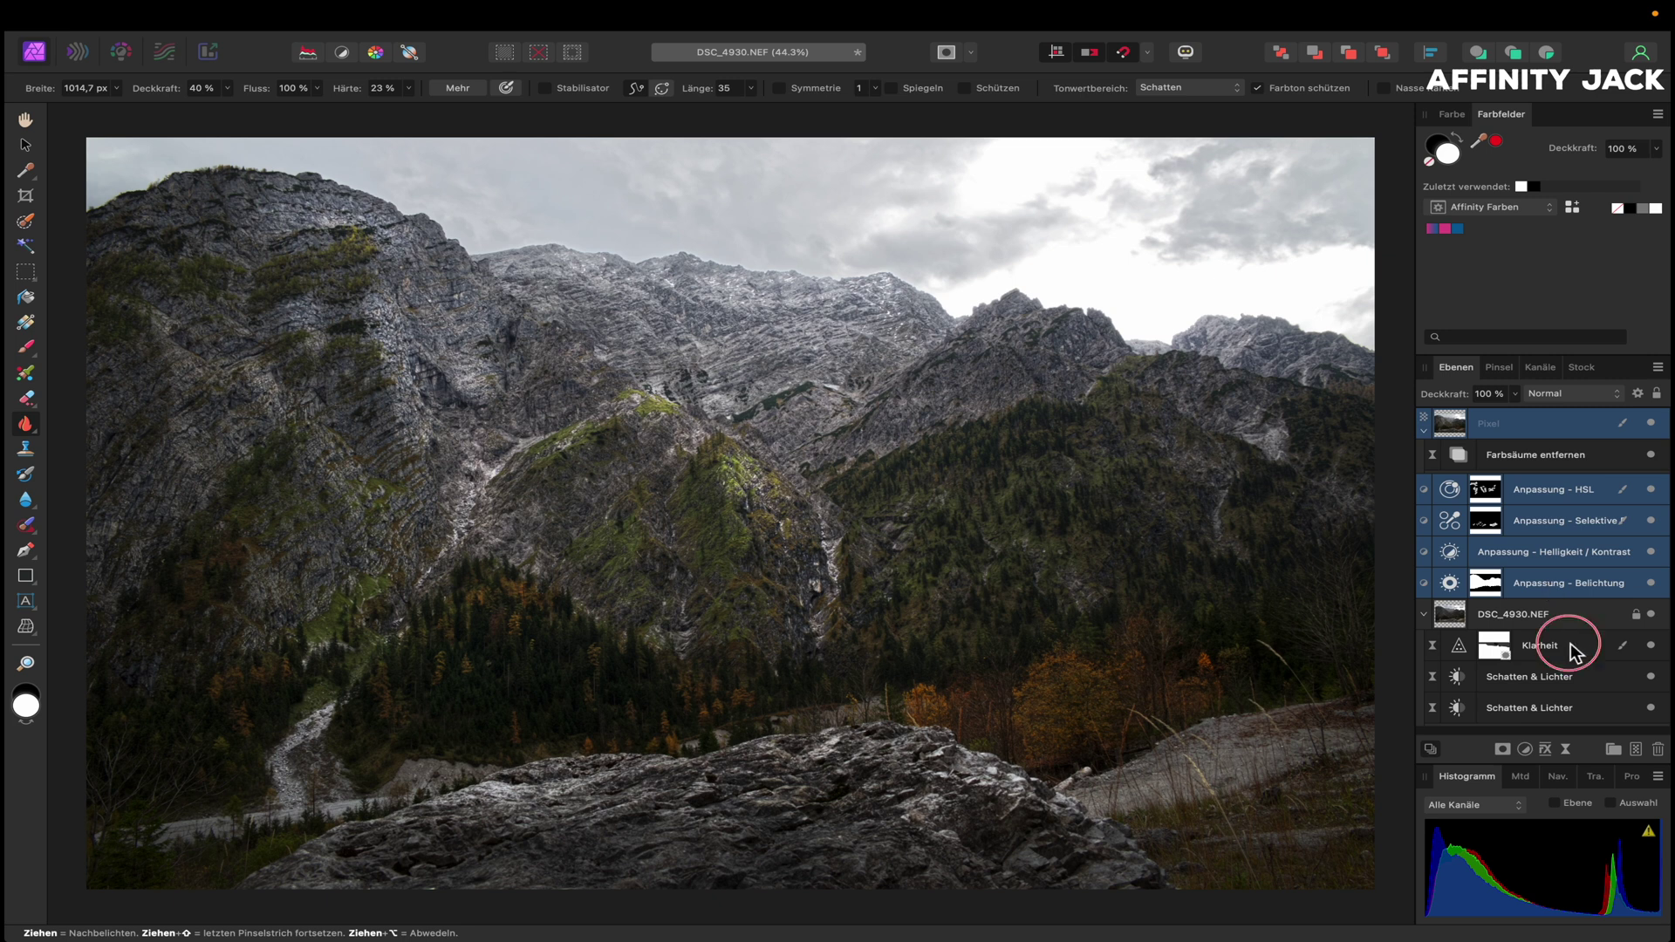
shift+click(1638, 707)
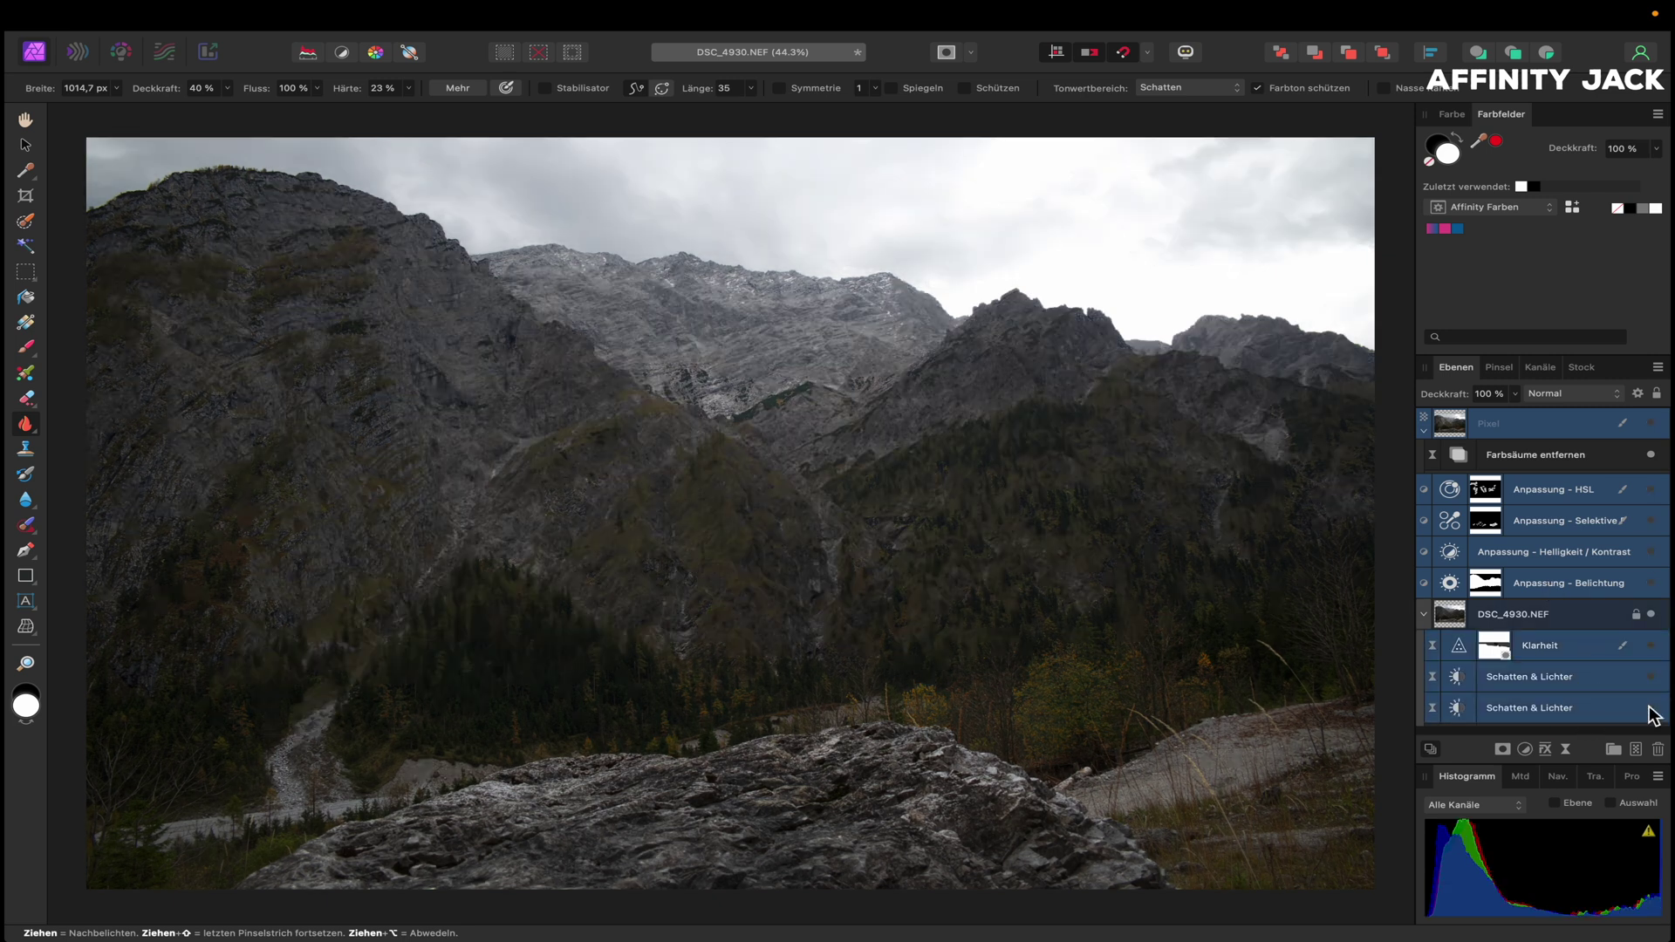
click(1650, 708)
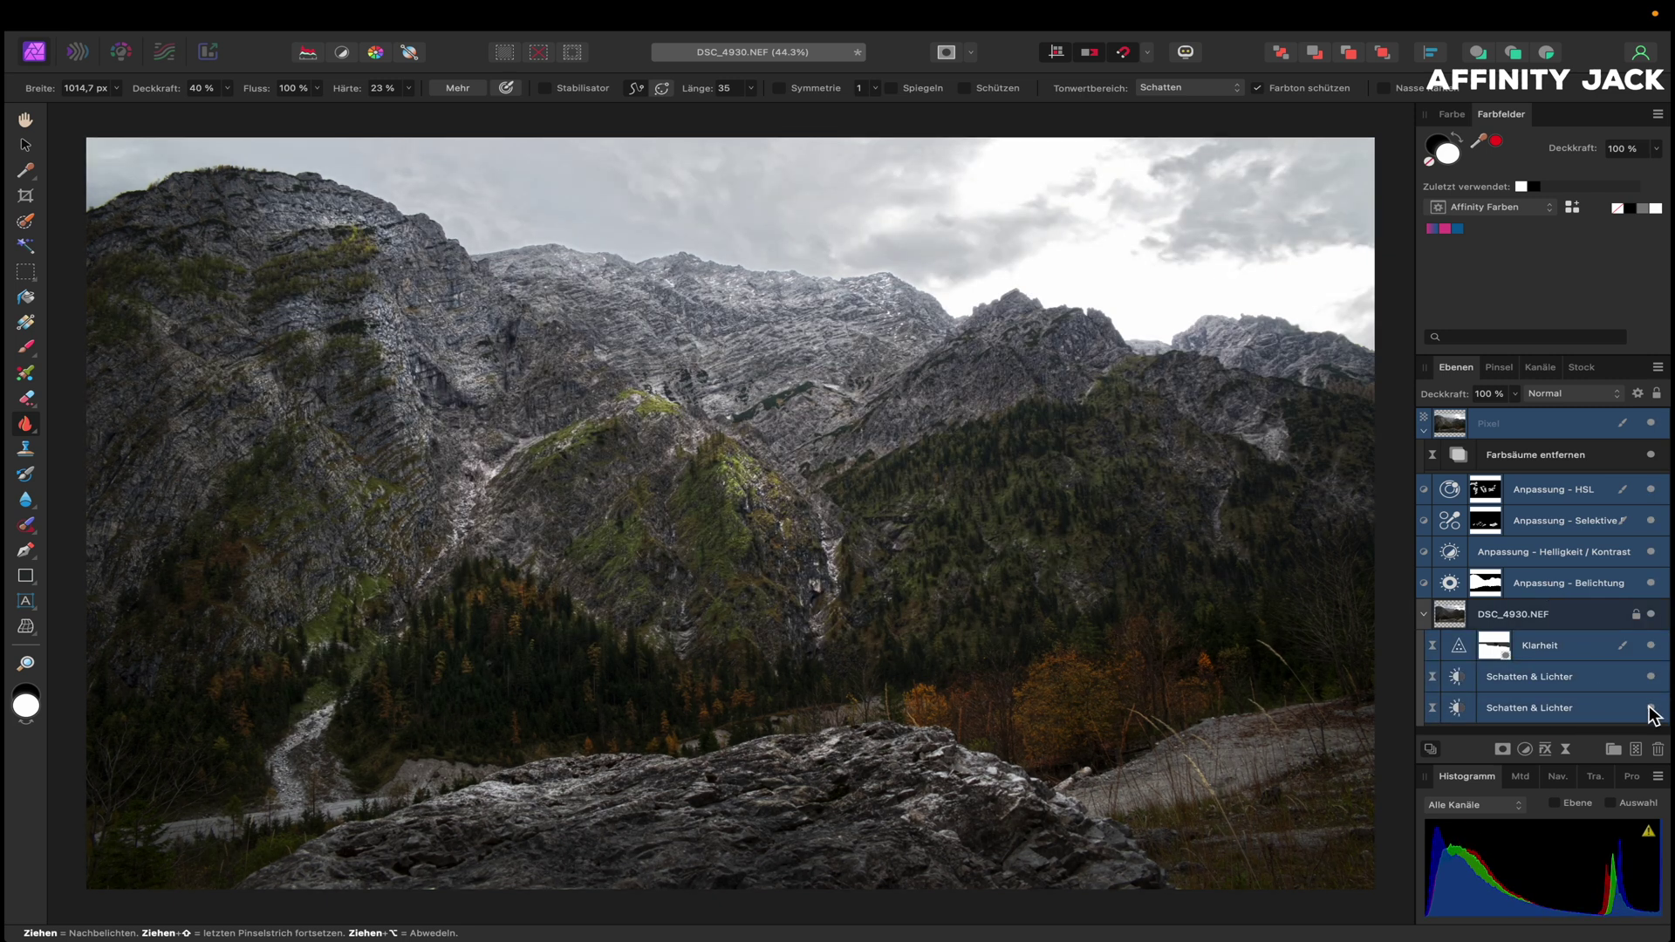